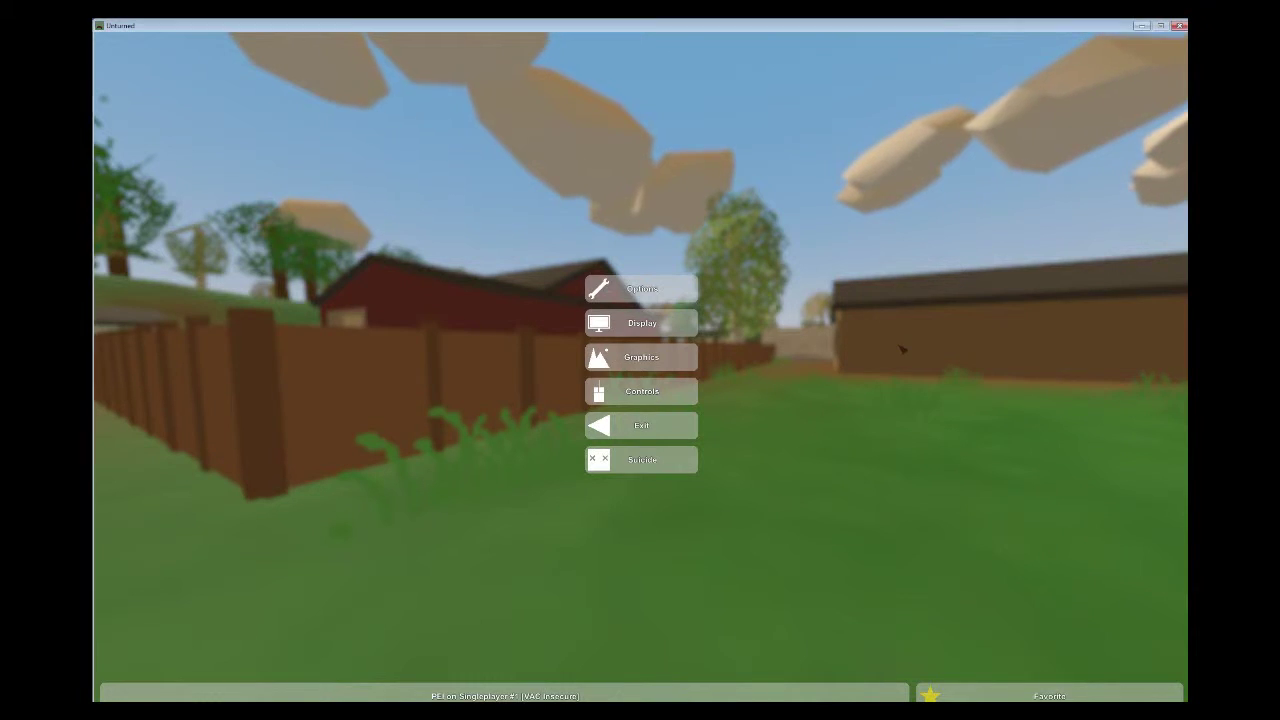
Resume the game, walk around the tan building down the fenced alley, and open the inventory
key("Escape")
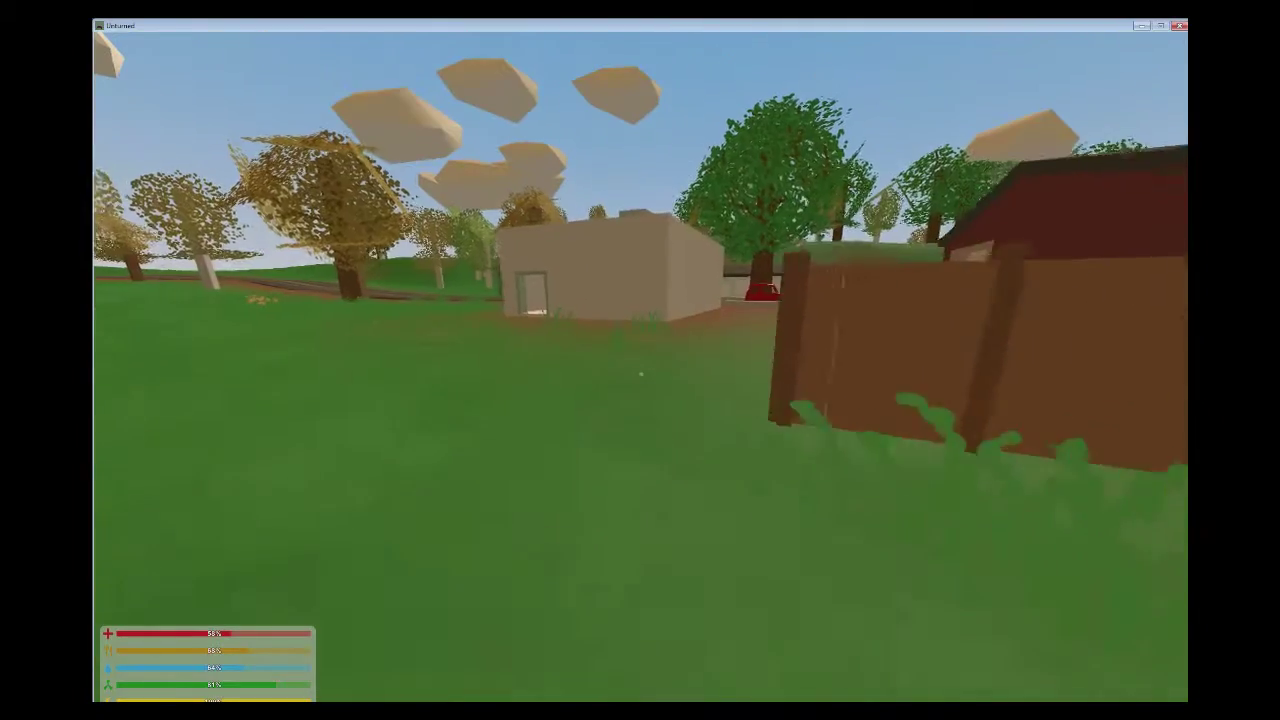
key("w")
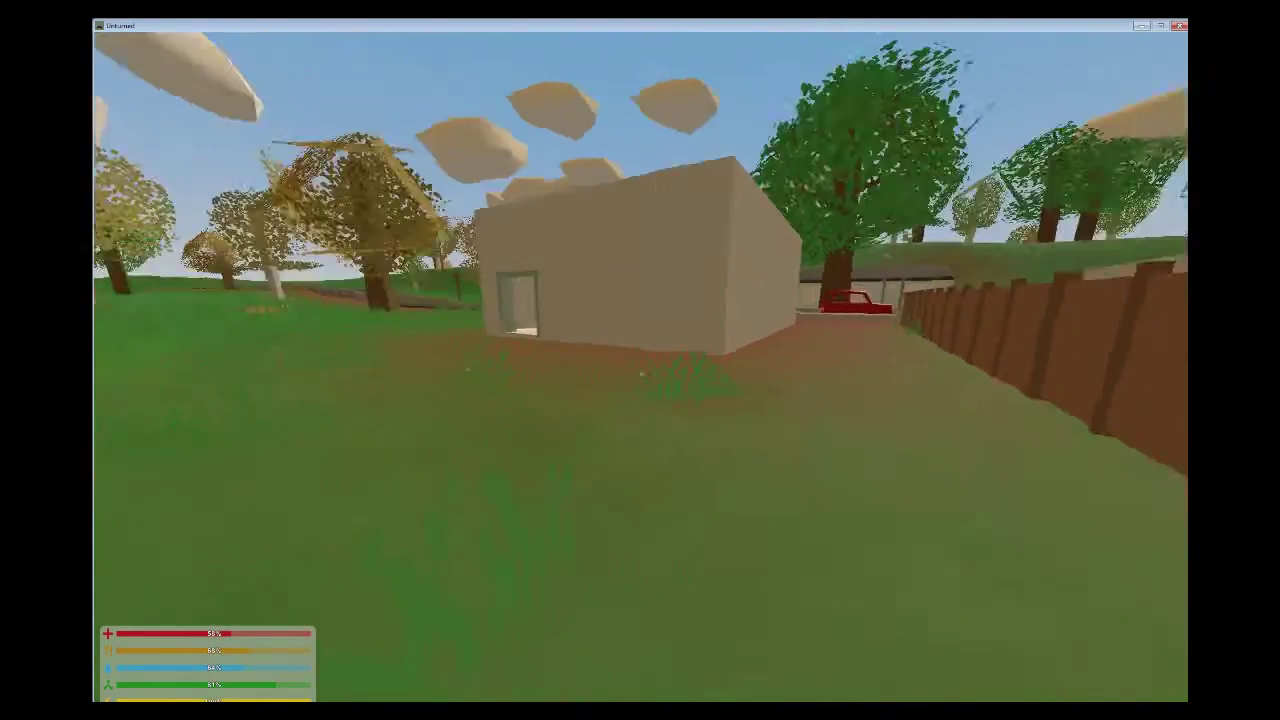
key("w")
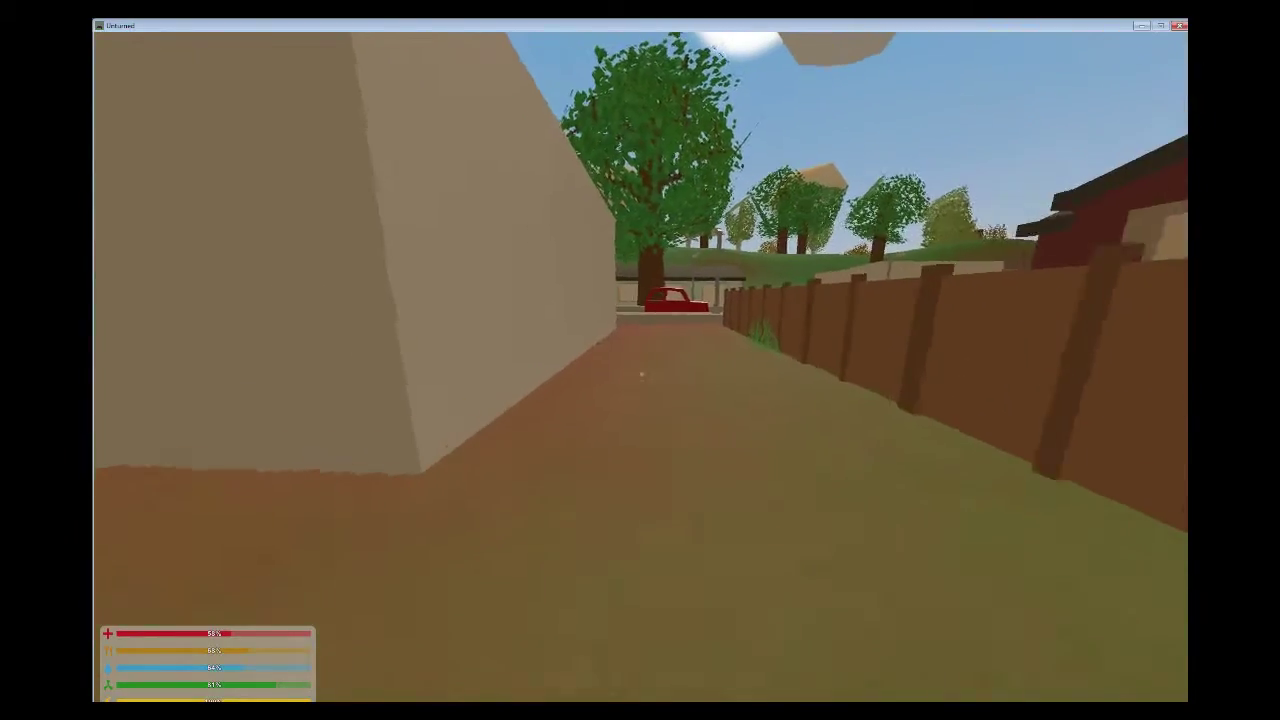
key("w")
key("g")
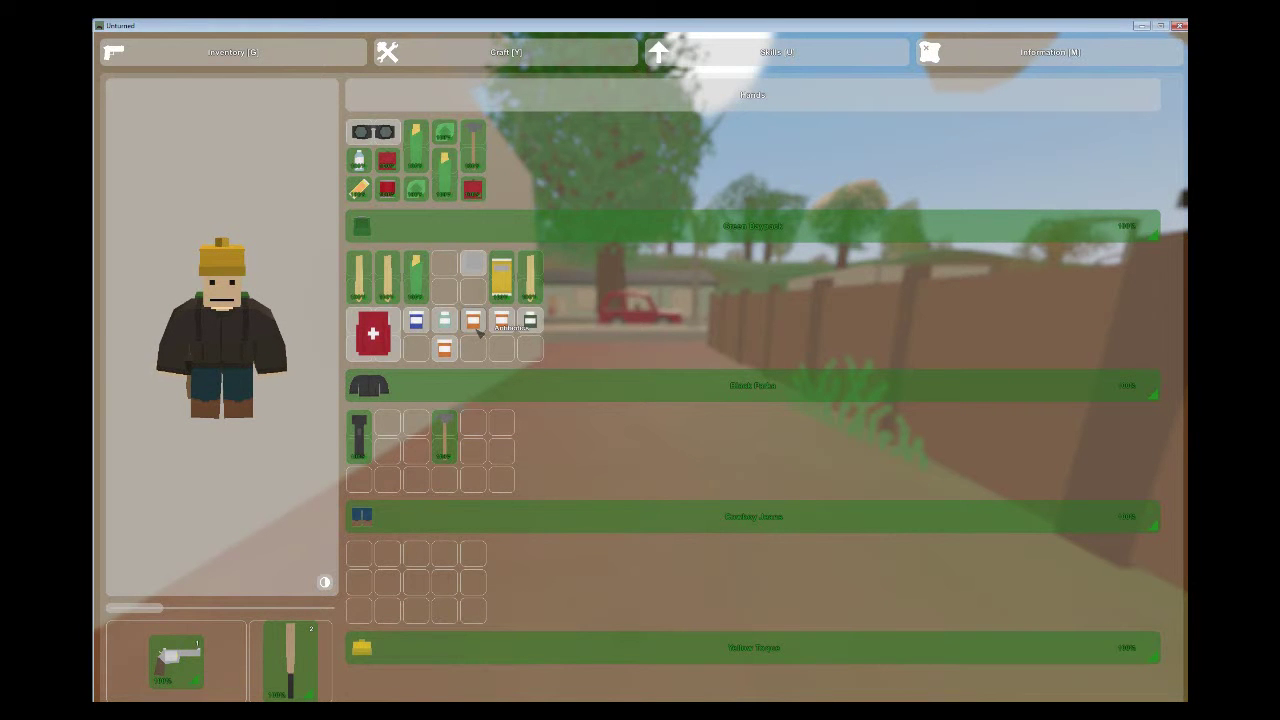
Walk out of the alley onto the main street, leaving the inventory closed
key("g")
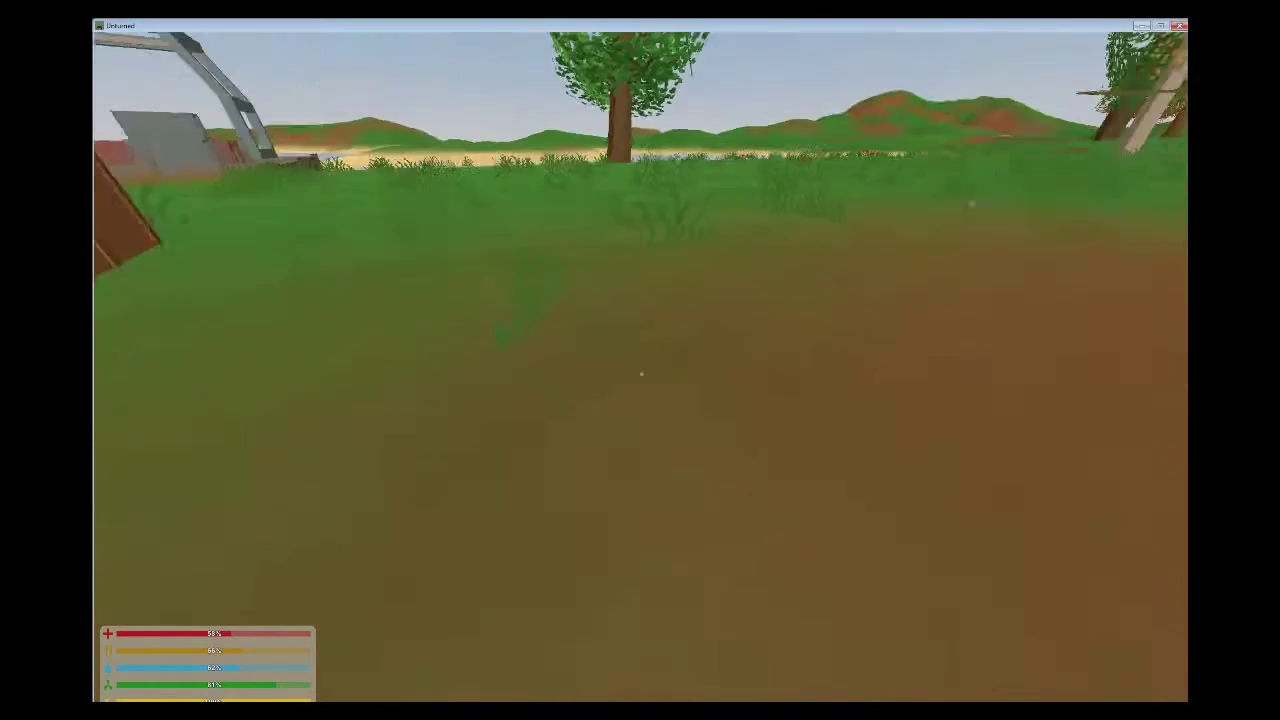
key("g")
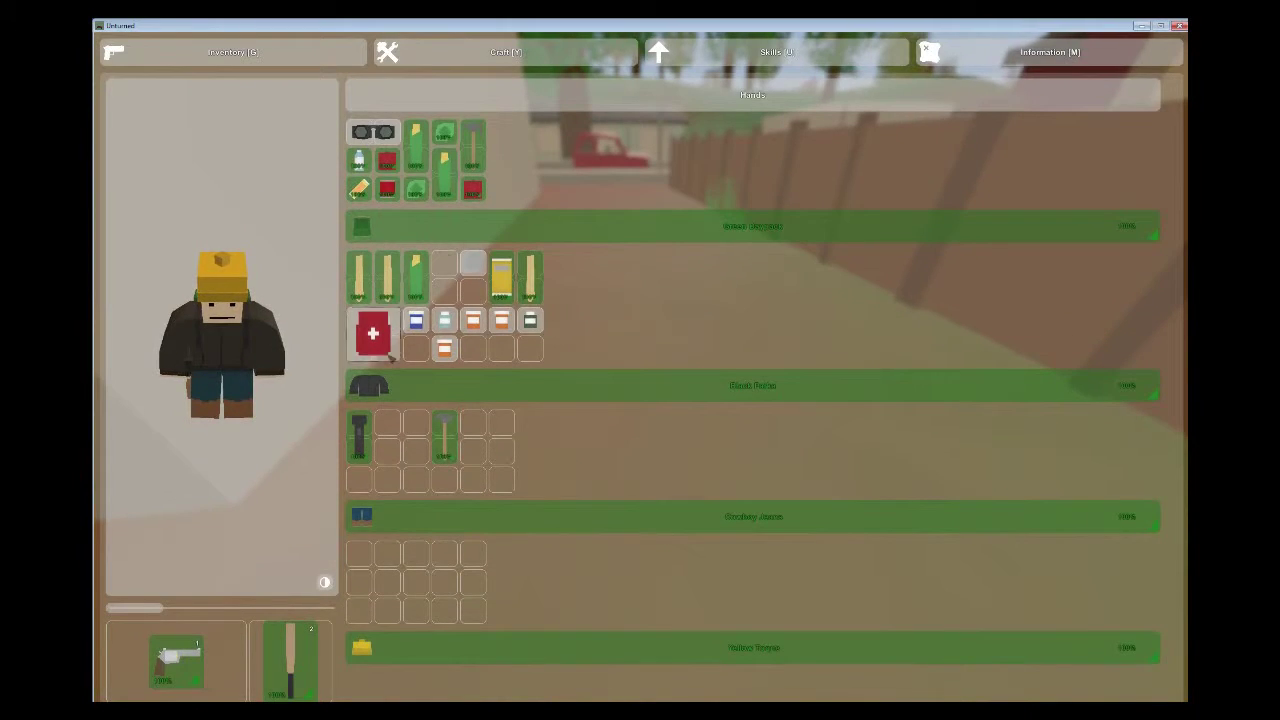
key("g")
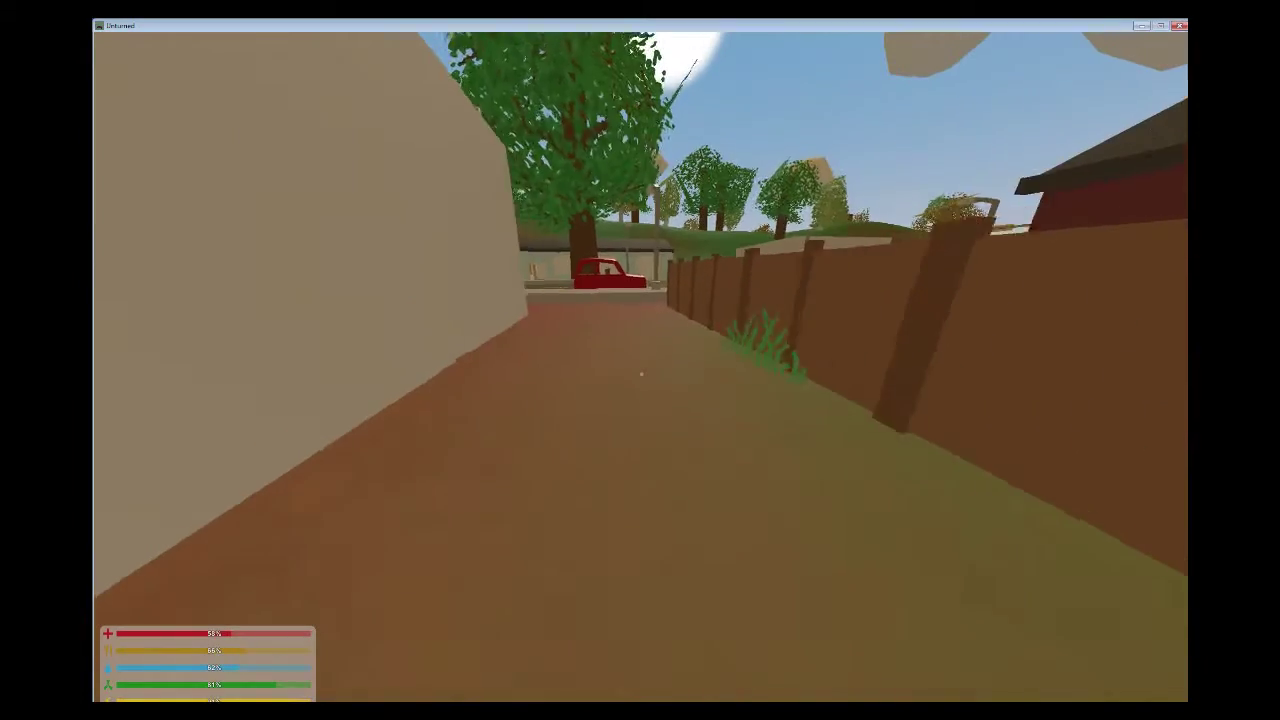
key("w")
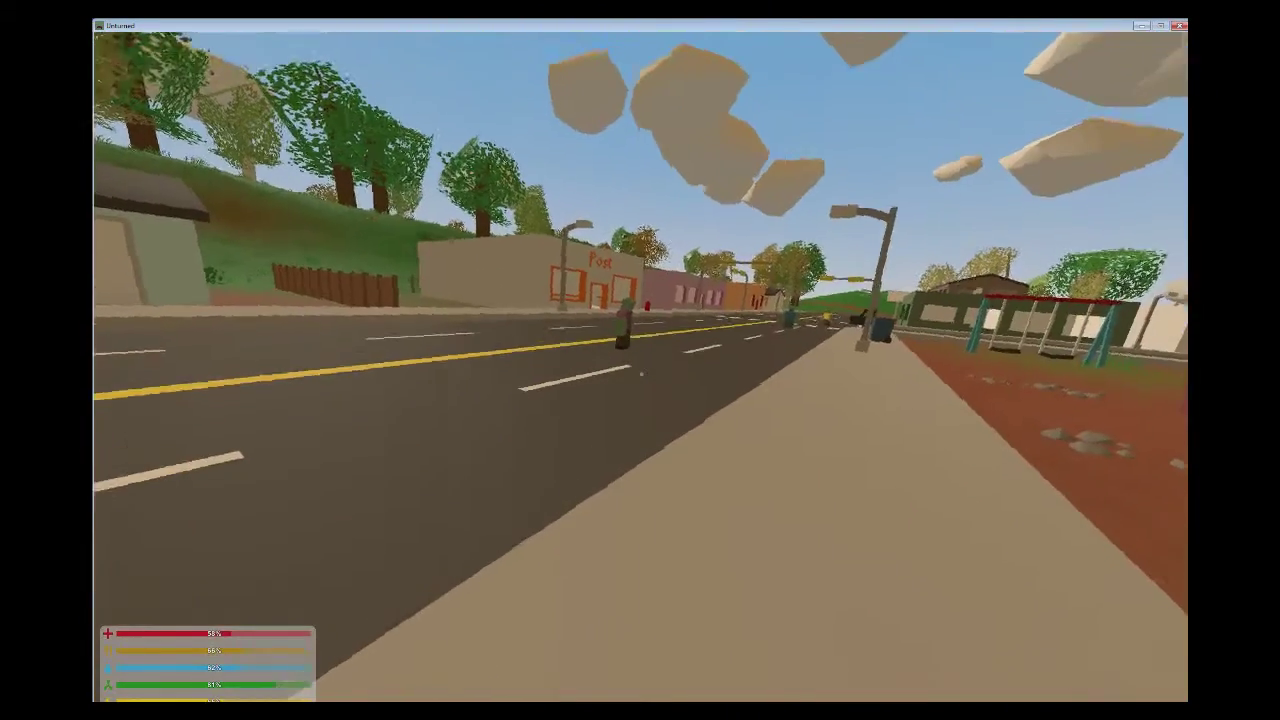
key("g")
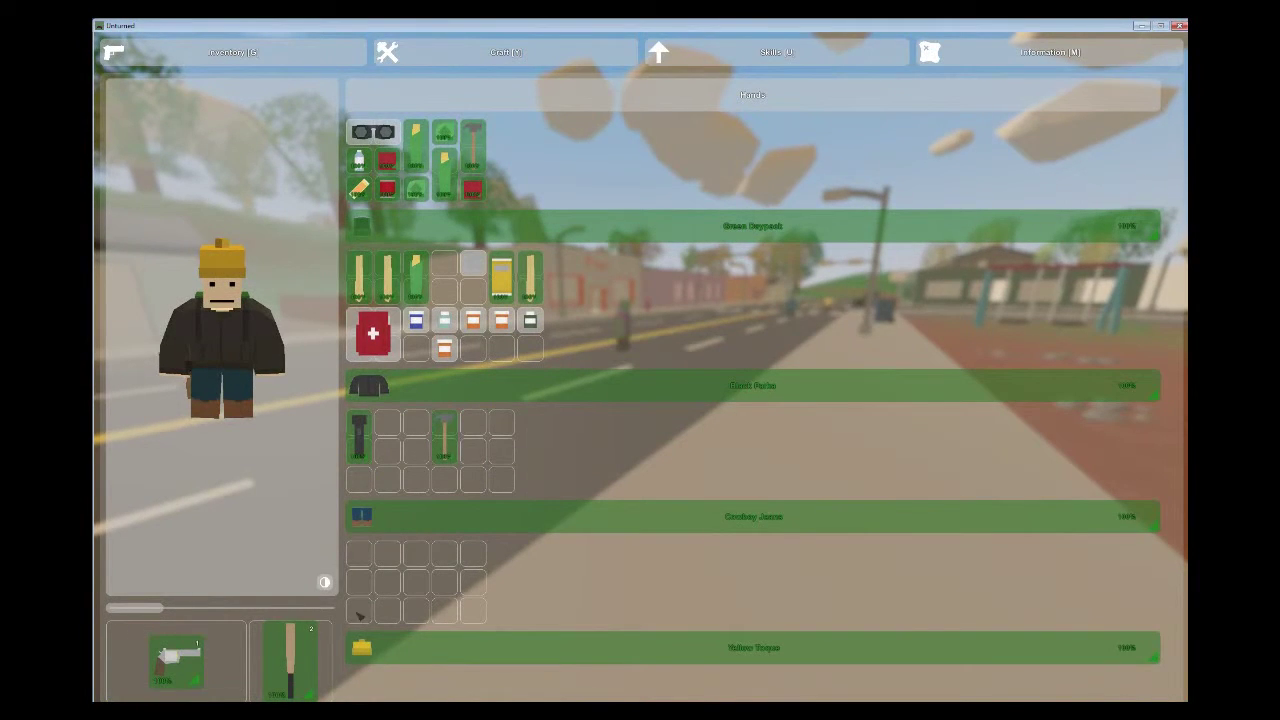
key("g")
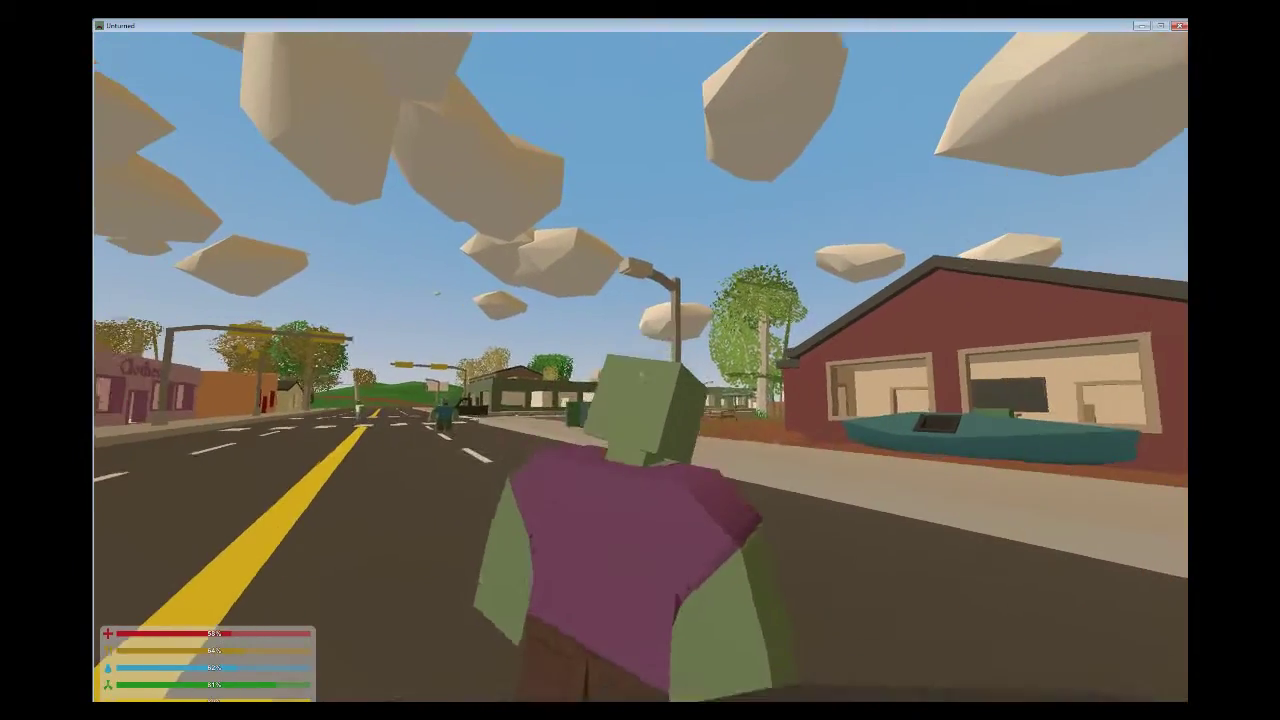
Kill both main-street zombies with the plank, then open the inventory at the playground
left_click(640, 367)
left_click(640, 367)
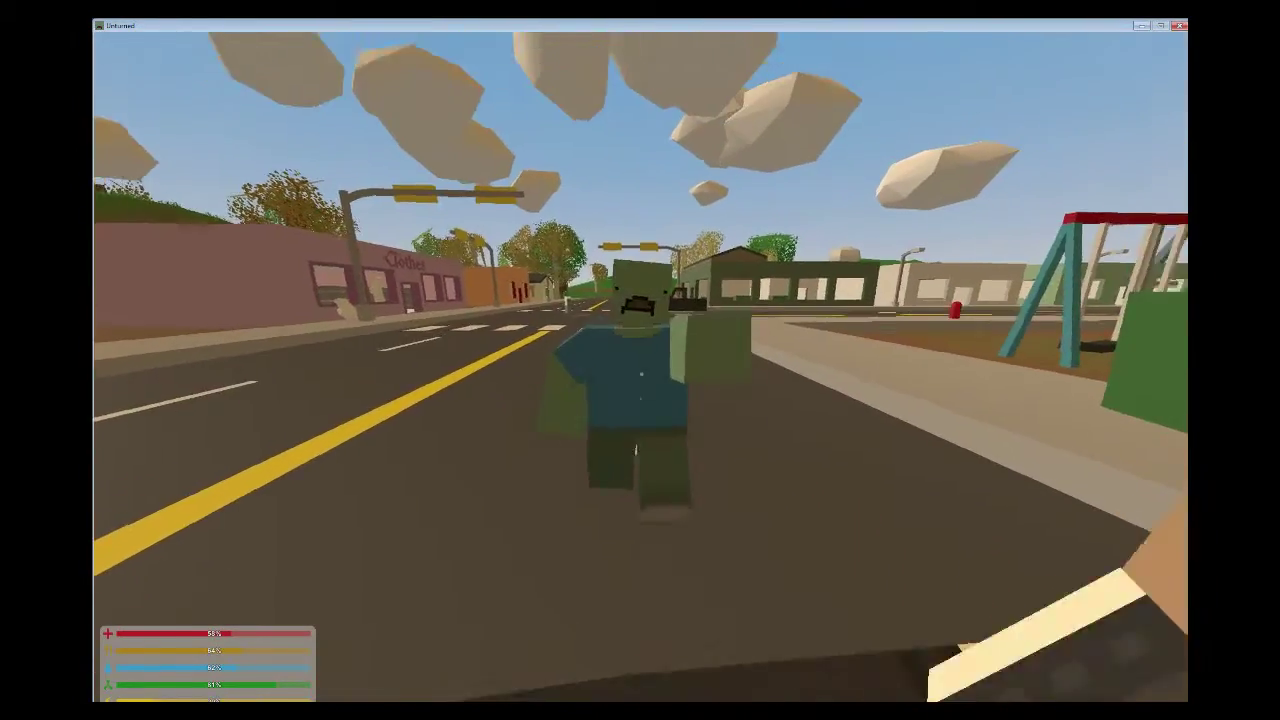
left_click(640, 367)
left_click(640, 360)
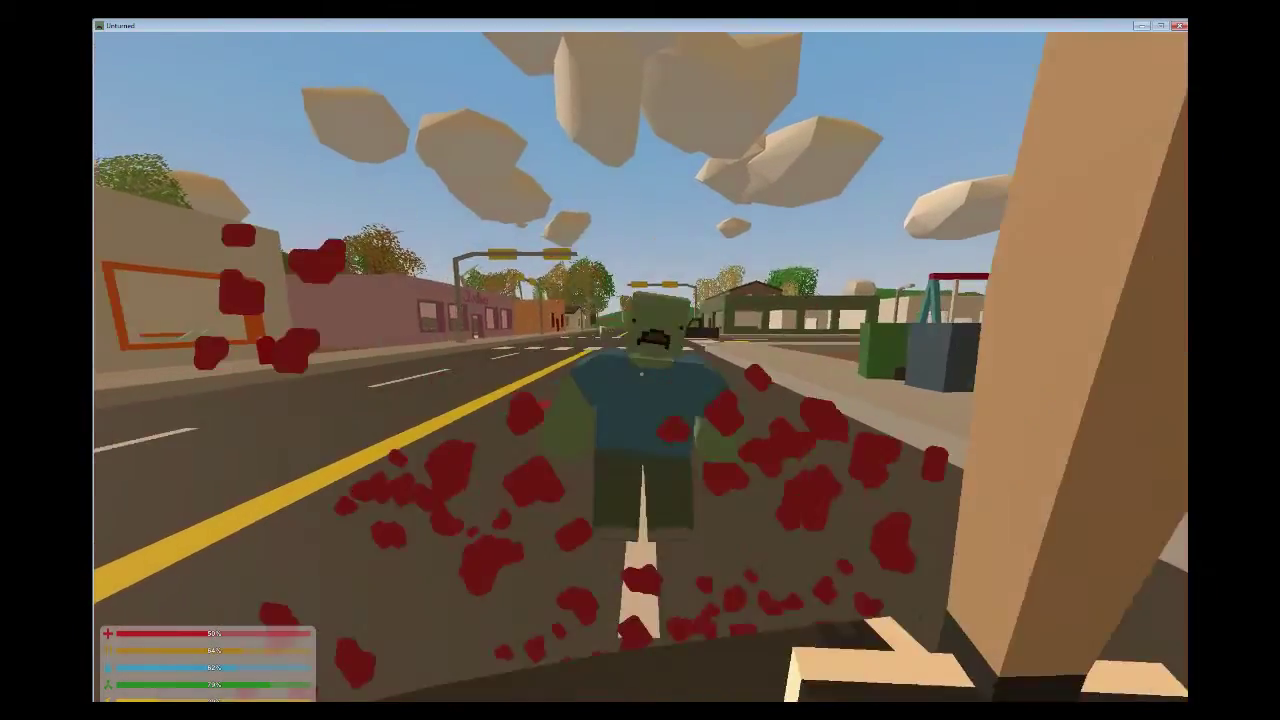
left_click(640, 360)
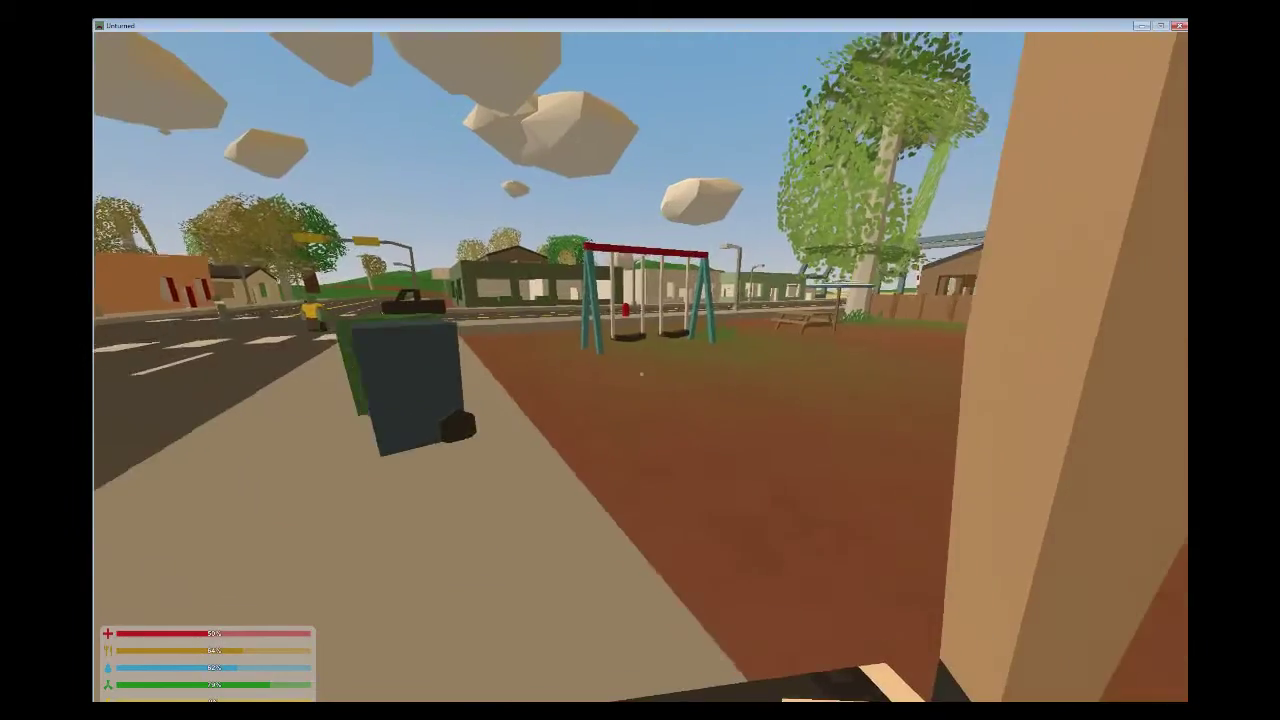
key("w")
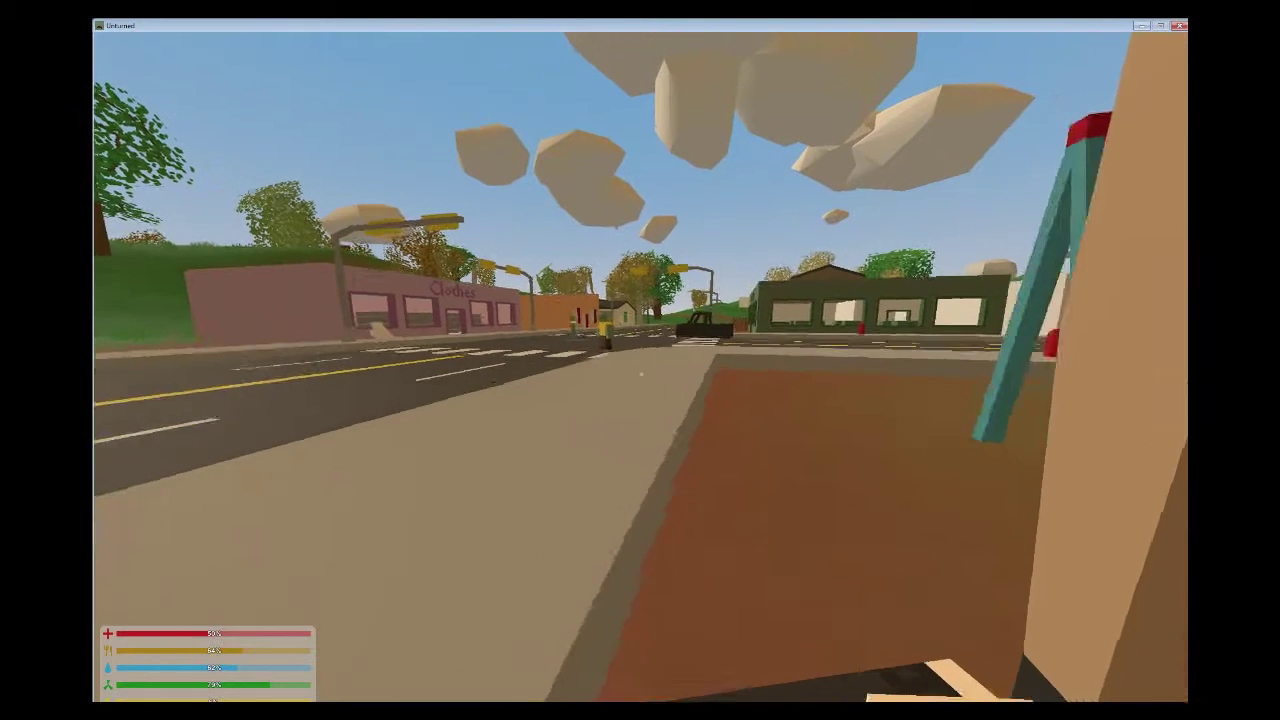
key("g")
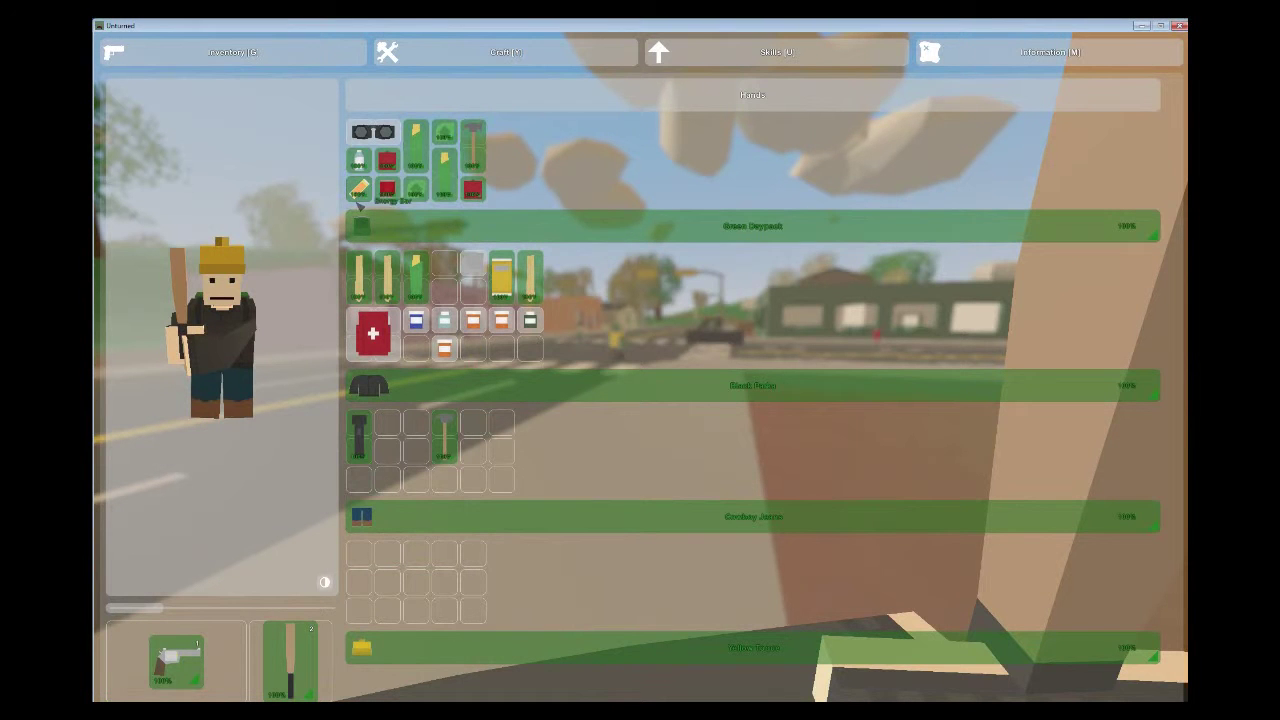
Equip the Suturekit from the inventory and use it to heal to 100%
left_click(375, 334)
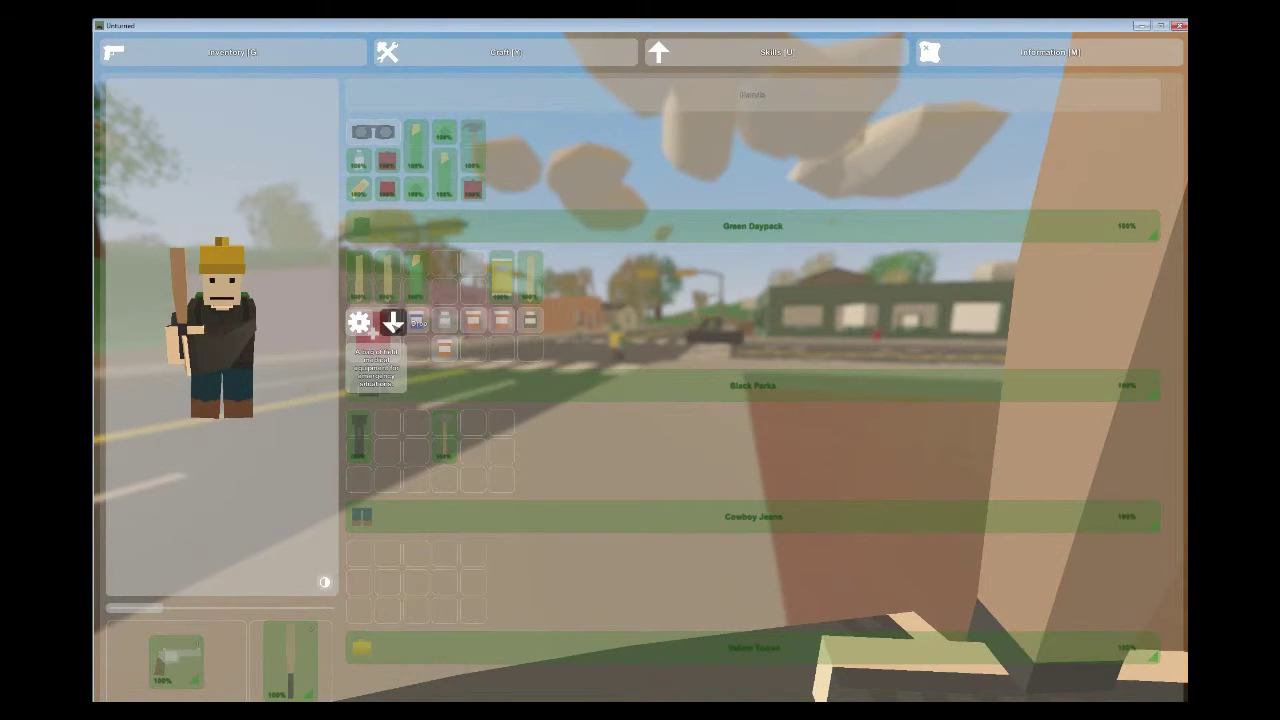
key("g")
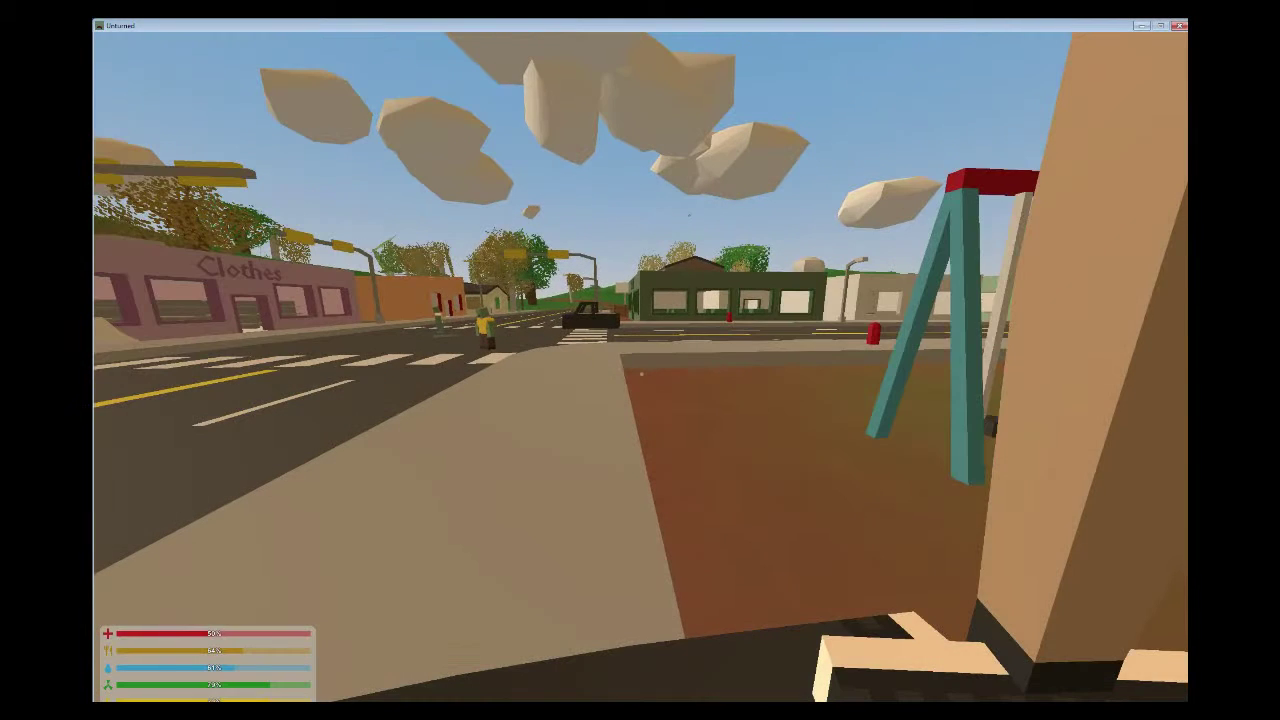
key("g")
key("g")
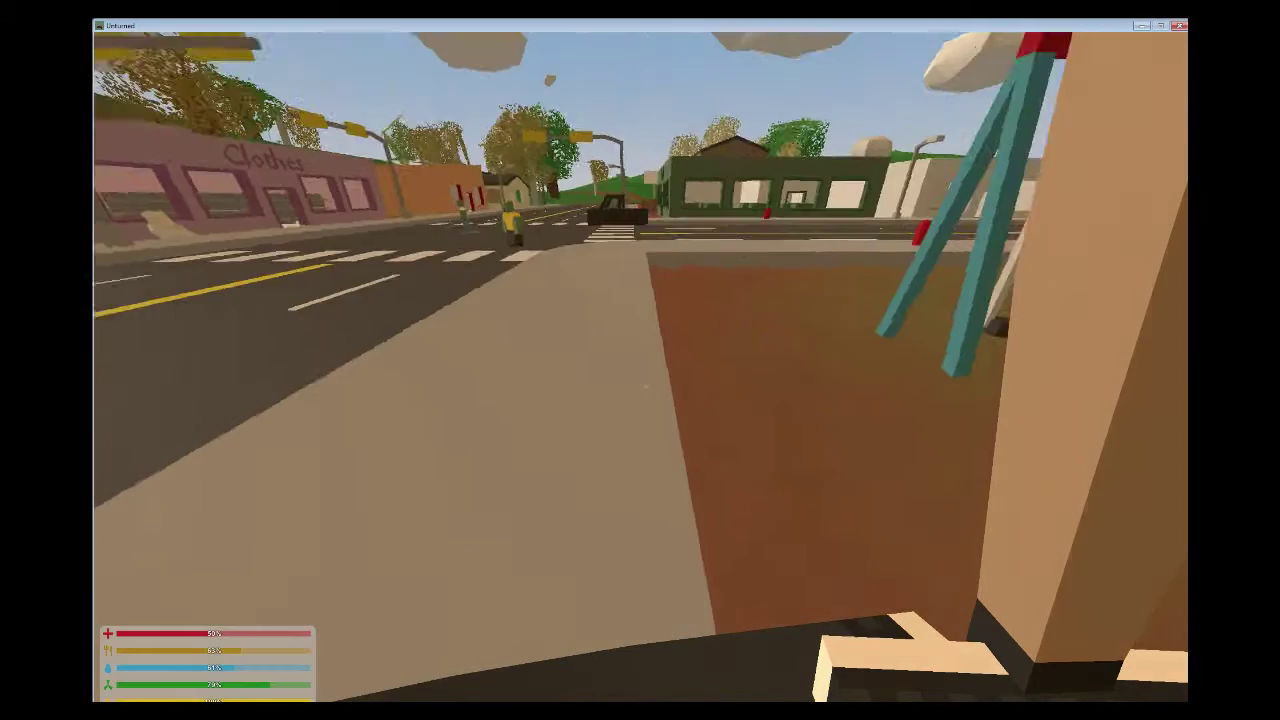
key("g")
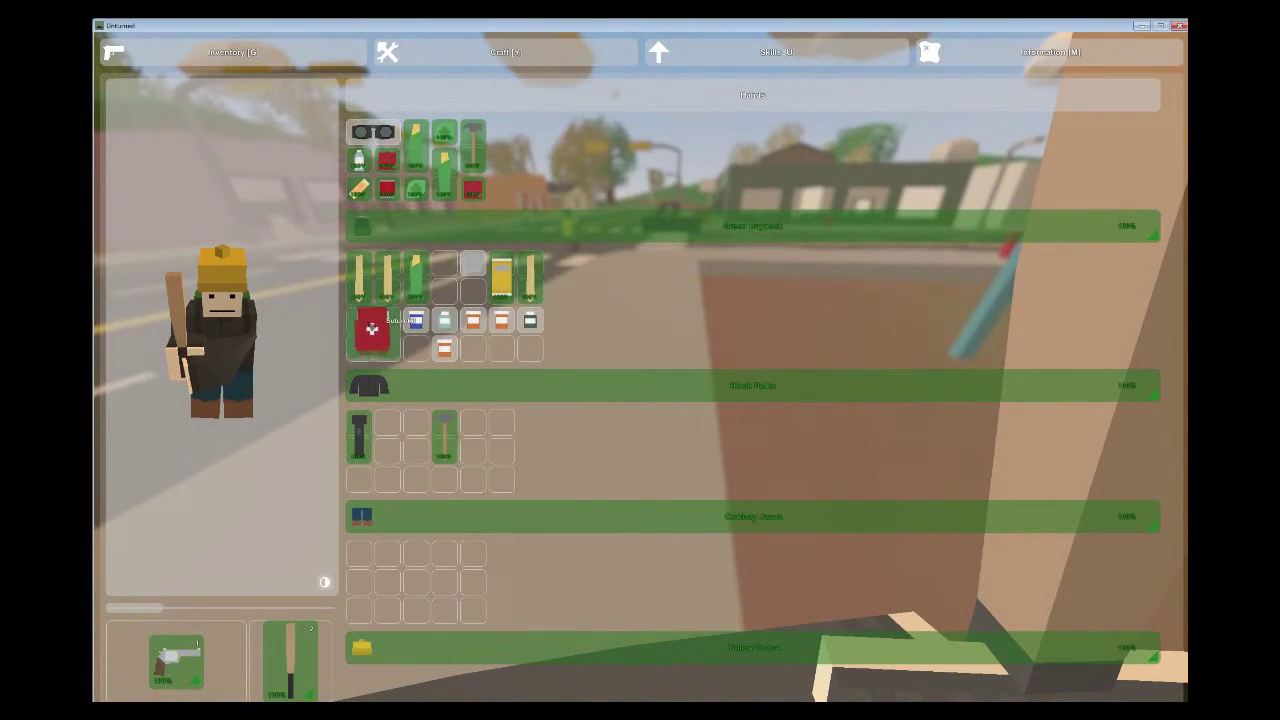
left_click(372, 333)
left_click(352, 314)
left_click(641, 374)
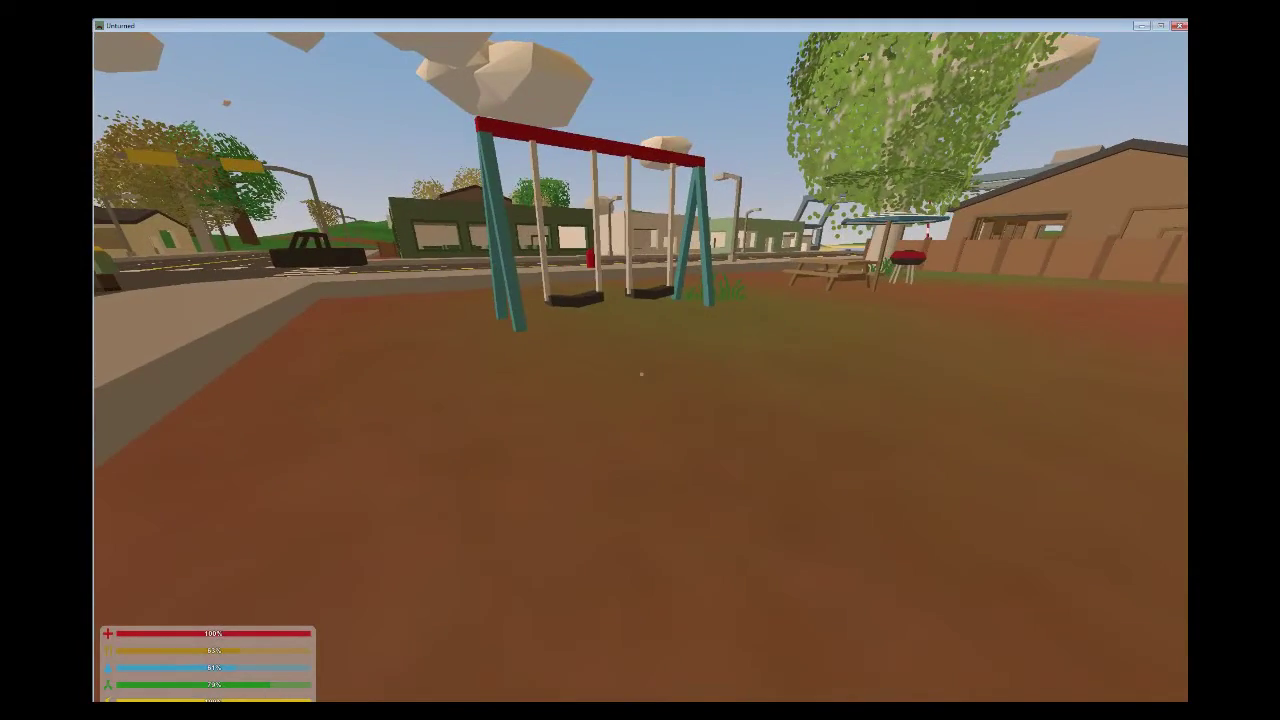
Finish healing, then draw the empty revolver and holster it again
key("w")
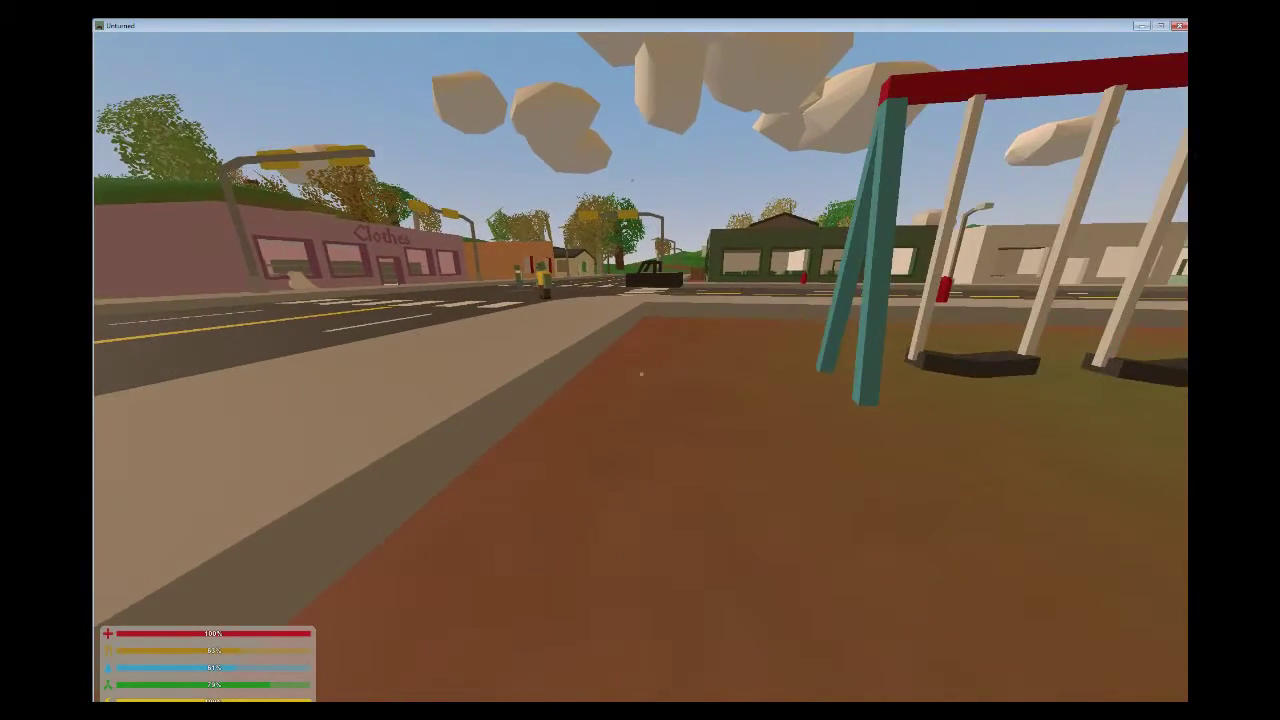
key("1")
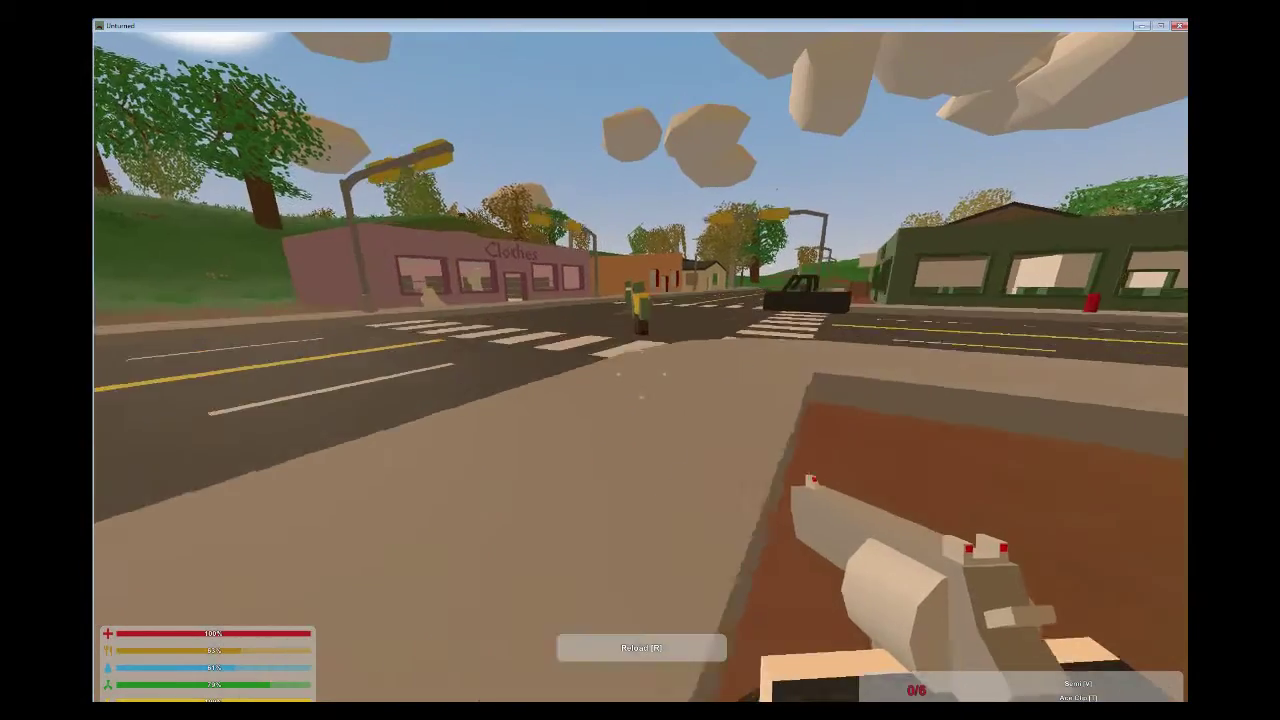
key("1")
key("w")
key("w")
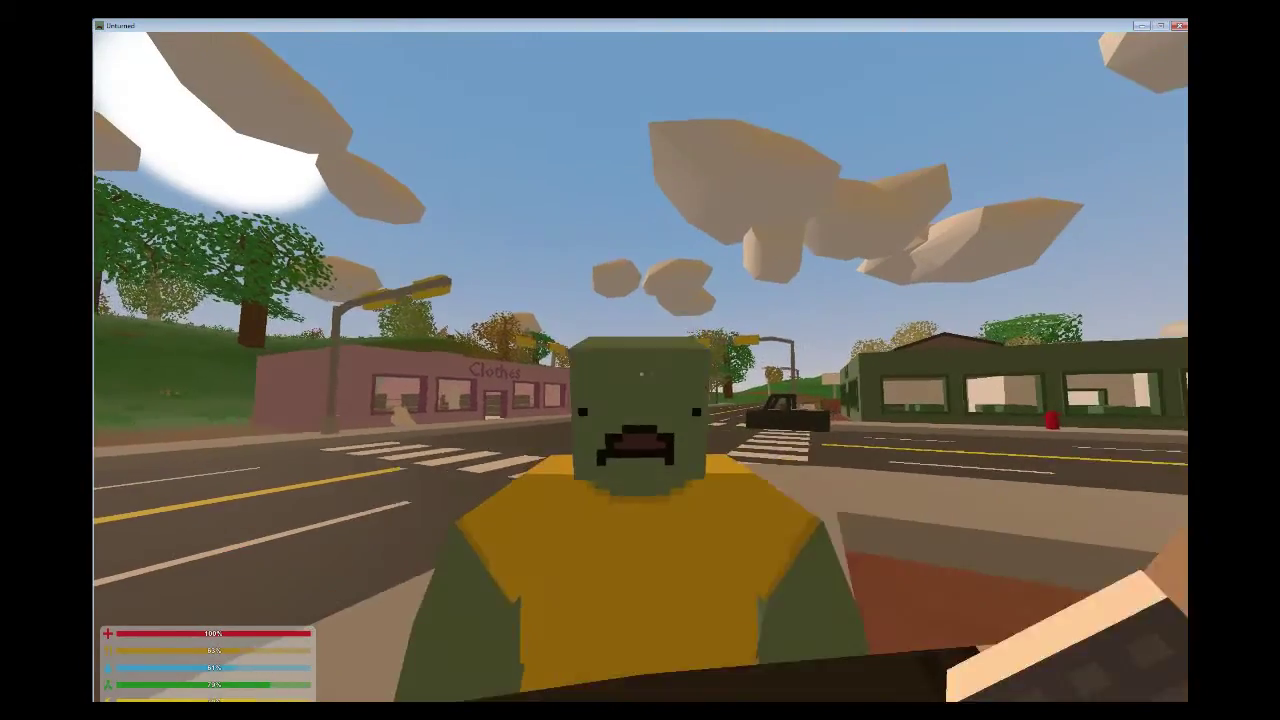
Punch the two approaching zombies to death near the Clothes store
left_click(640, 360)
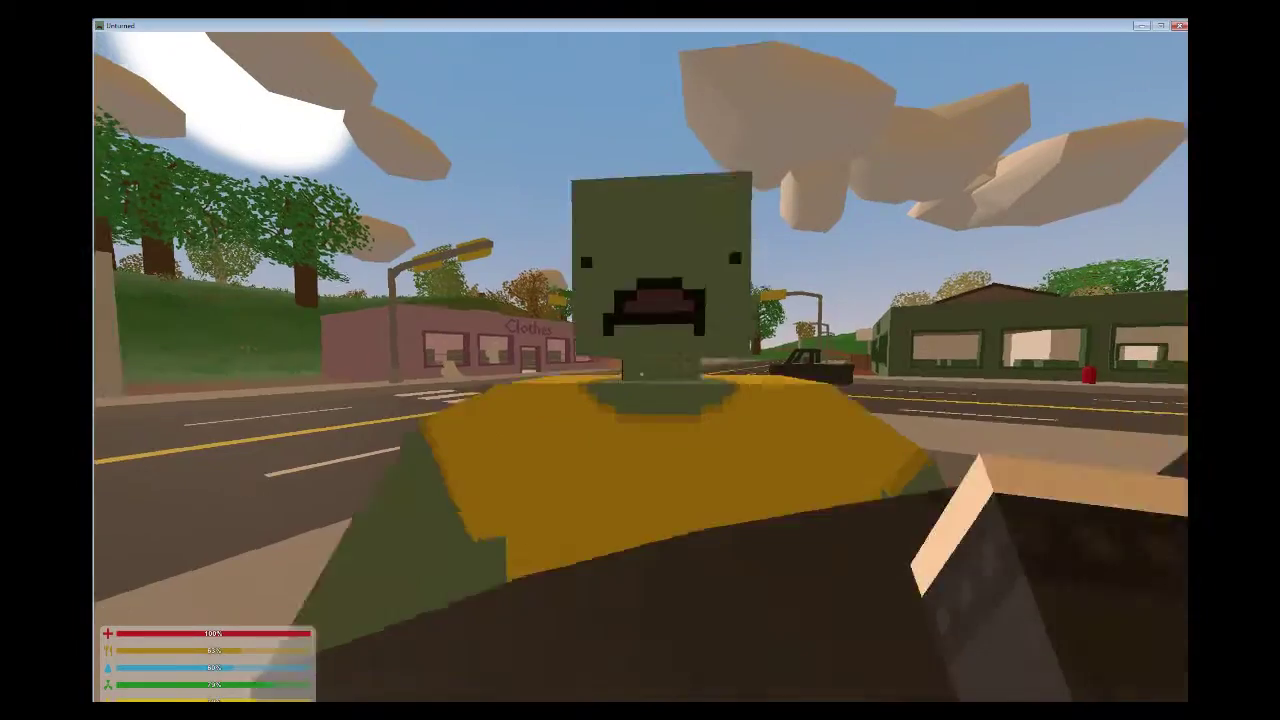
left_click(640, 360)
left_click(640, 360)
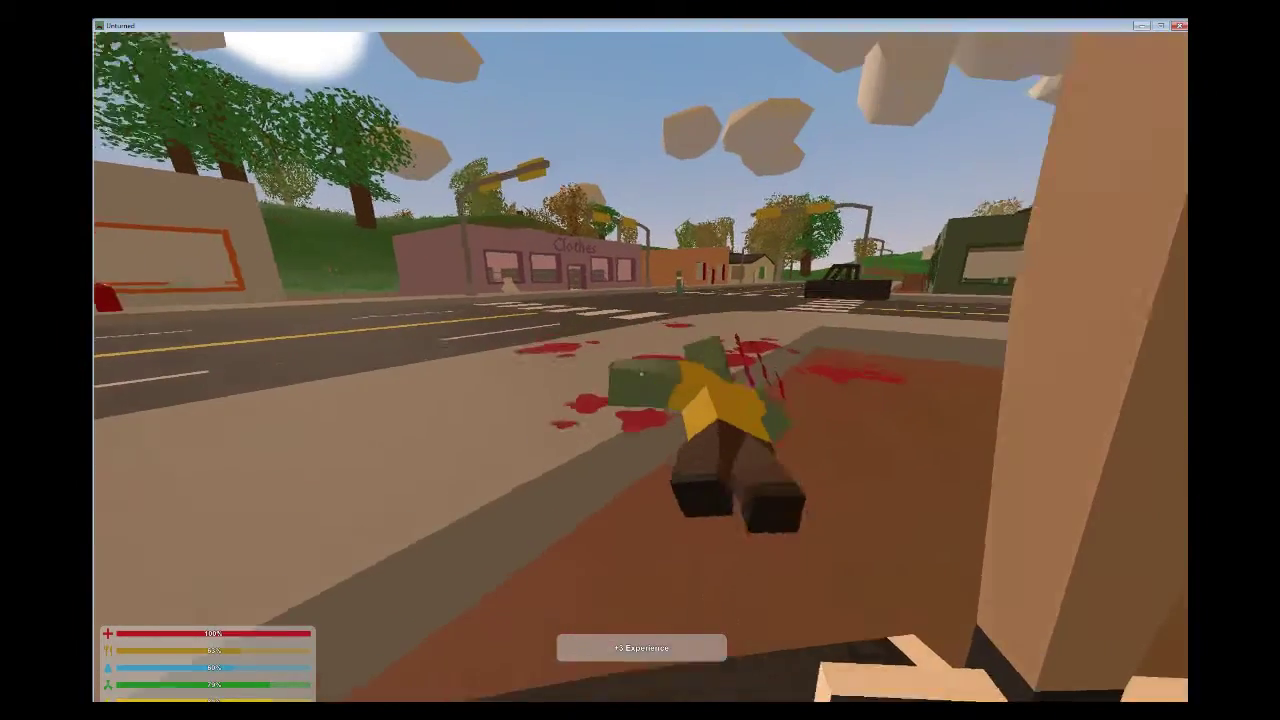
key("w")
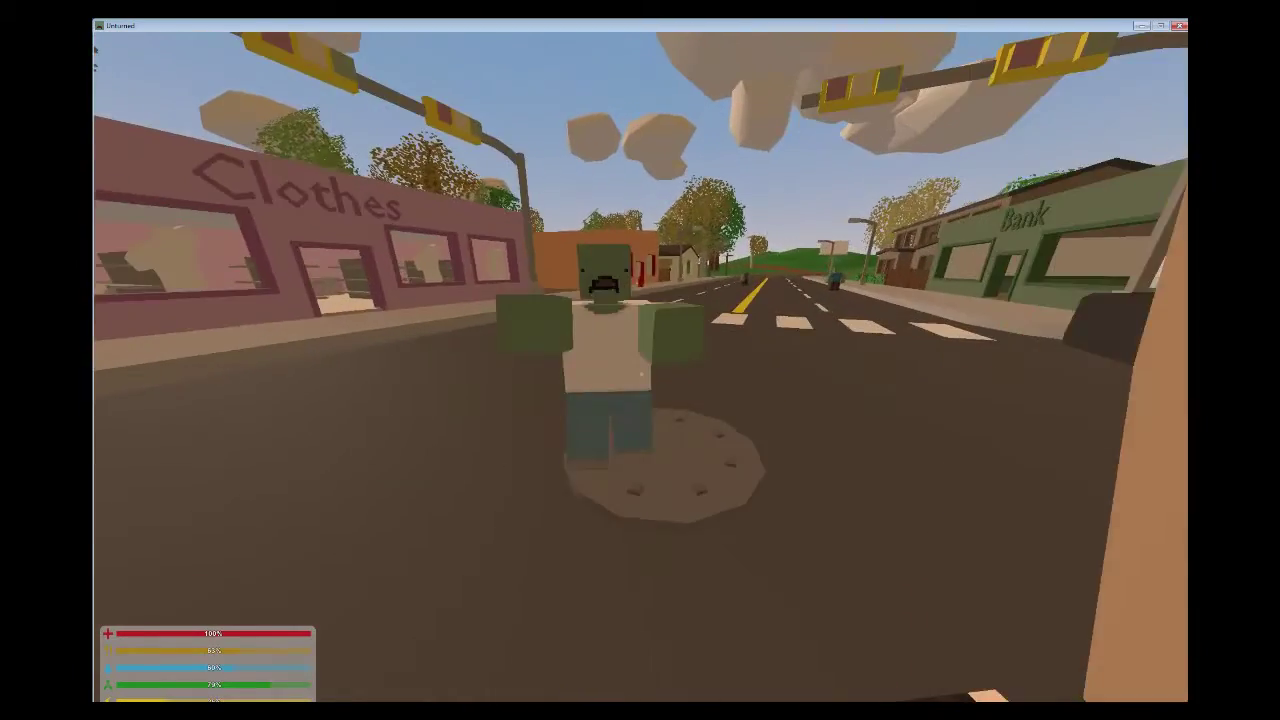
left_click(640, 360)
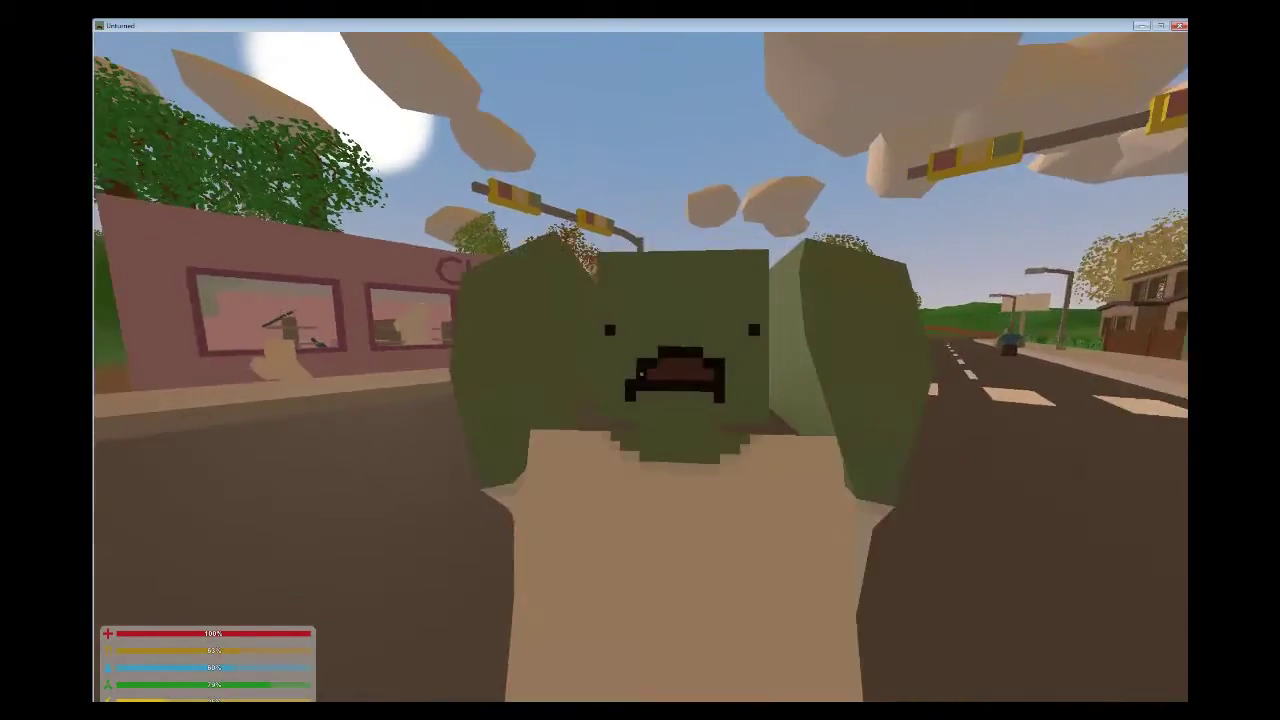
left_click(640, 360)
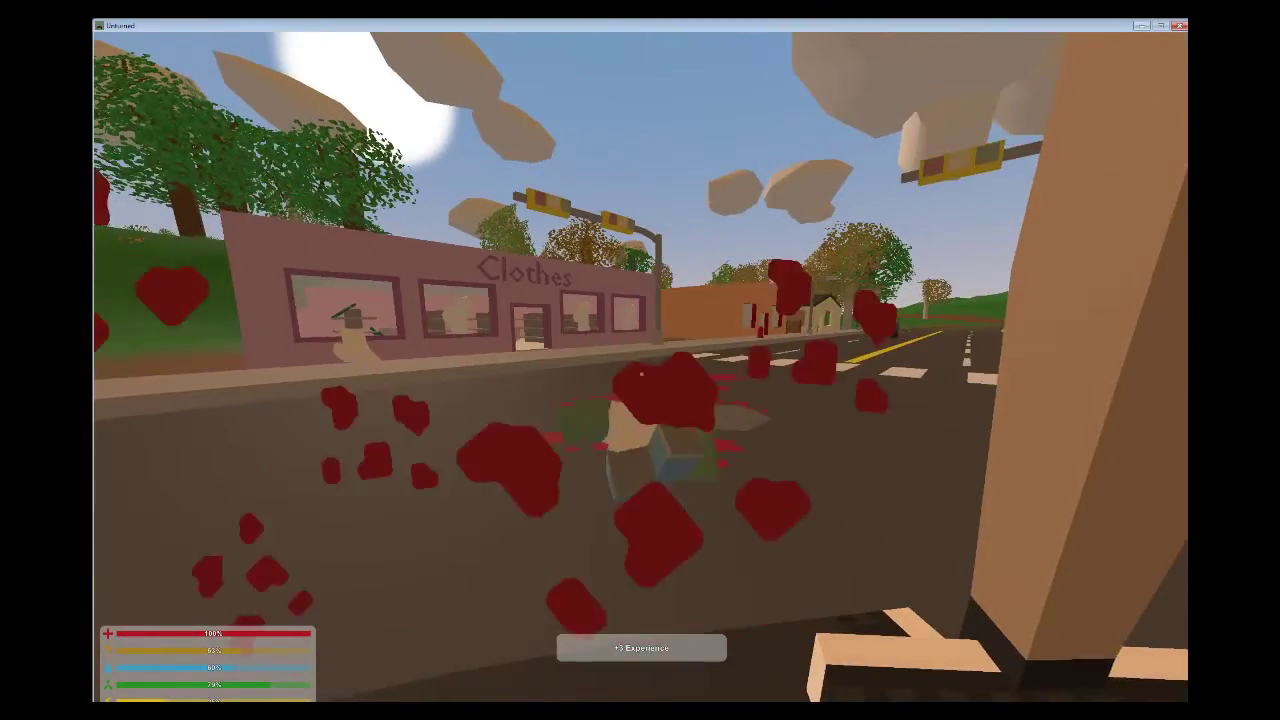
key("w")
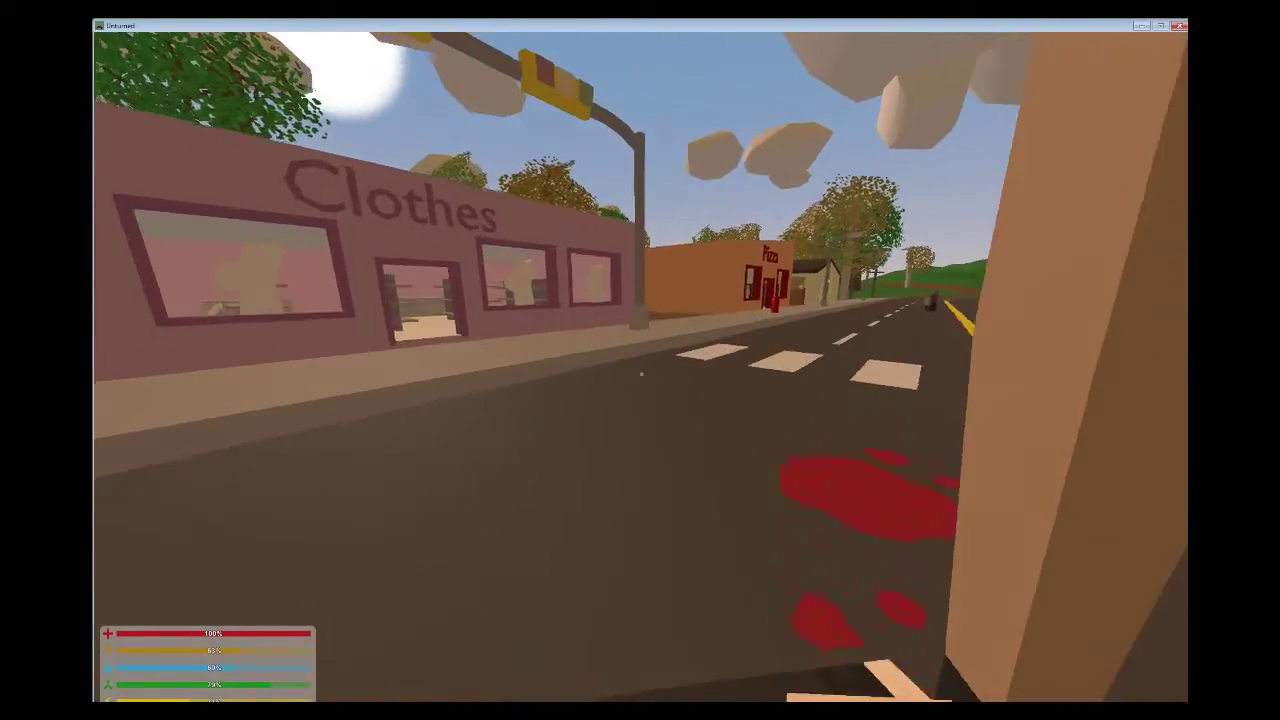
Enter the Clothes store through the window and pick up the red floor item
key("w")
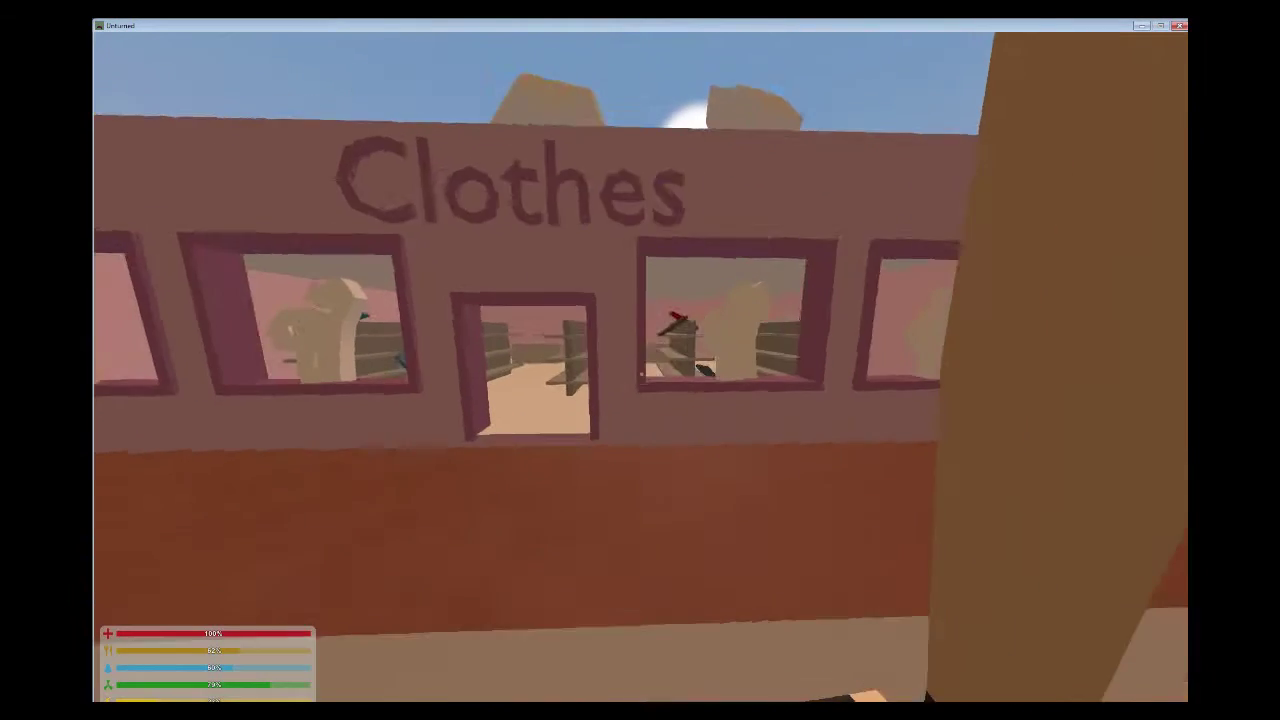
key("w")
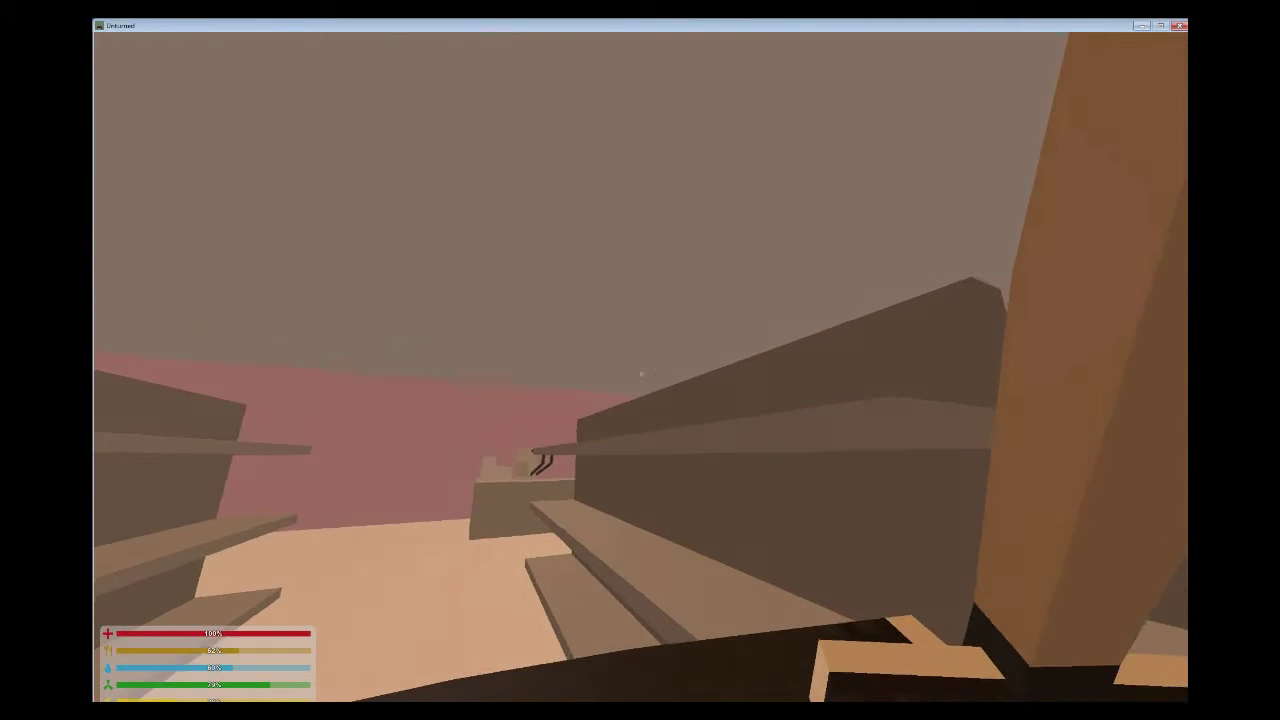
key("w")
key("w")
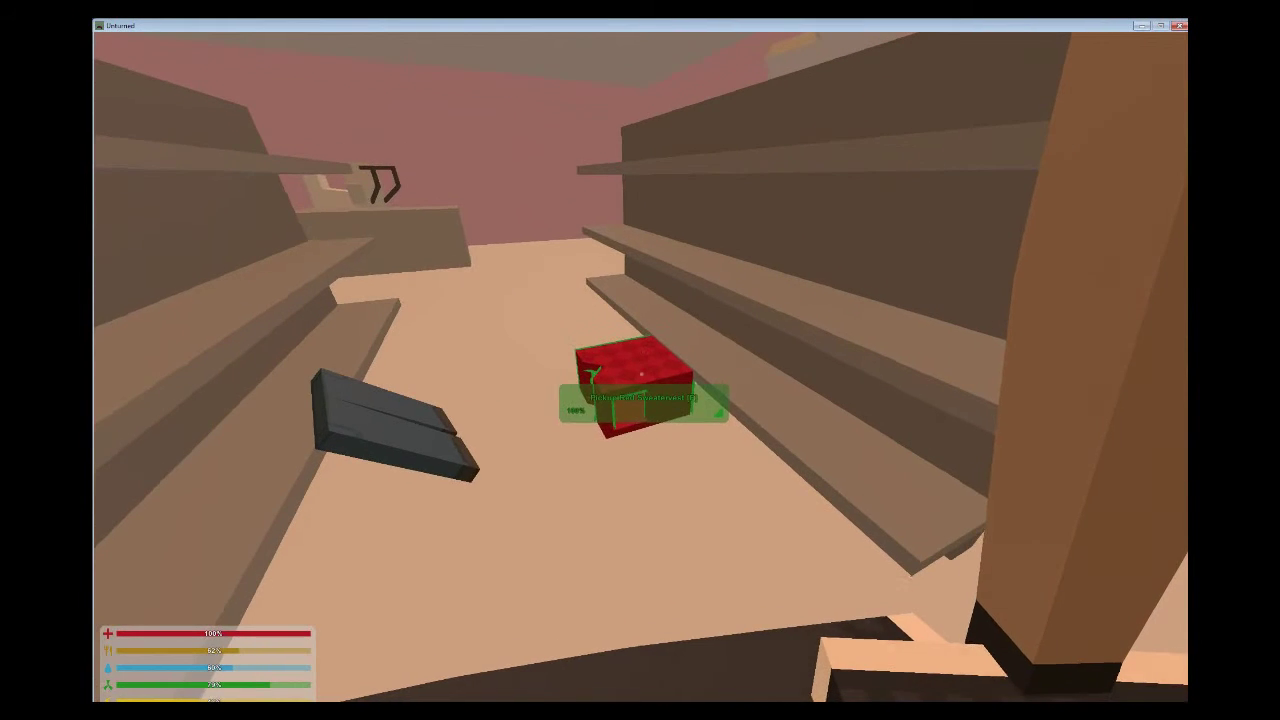
key("f")
Take the yellow counter item, then try a floor item and get Missing Space
key("w")
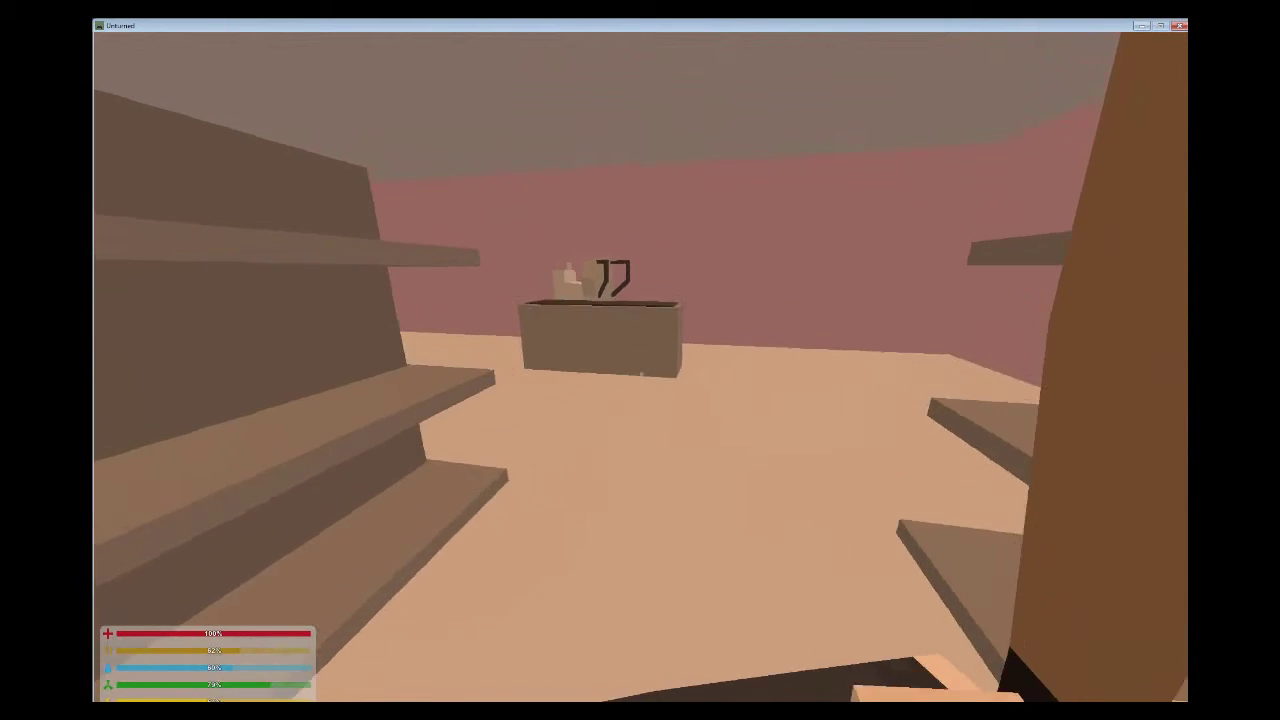
key("w")
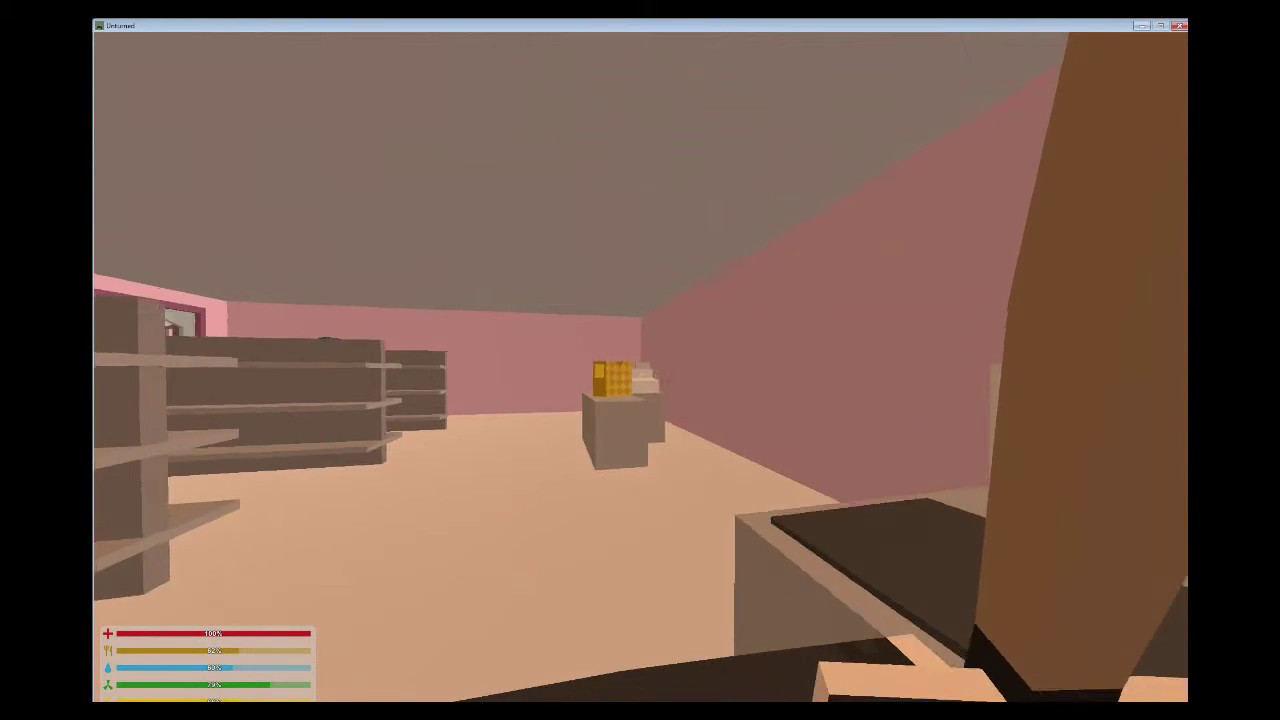
key("f")
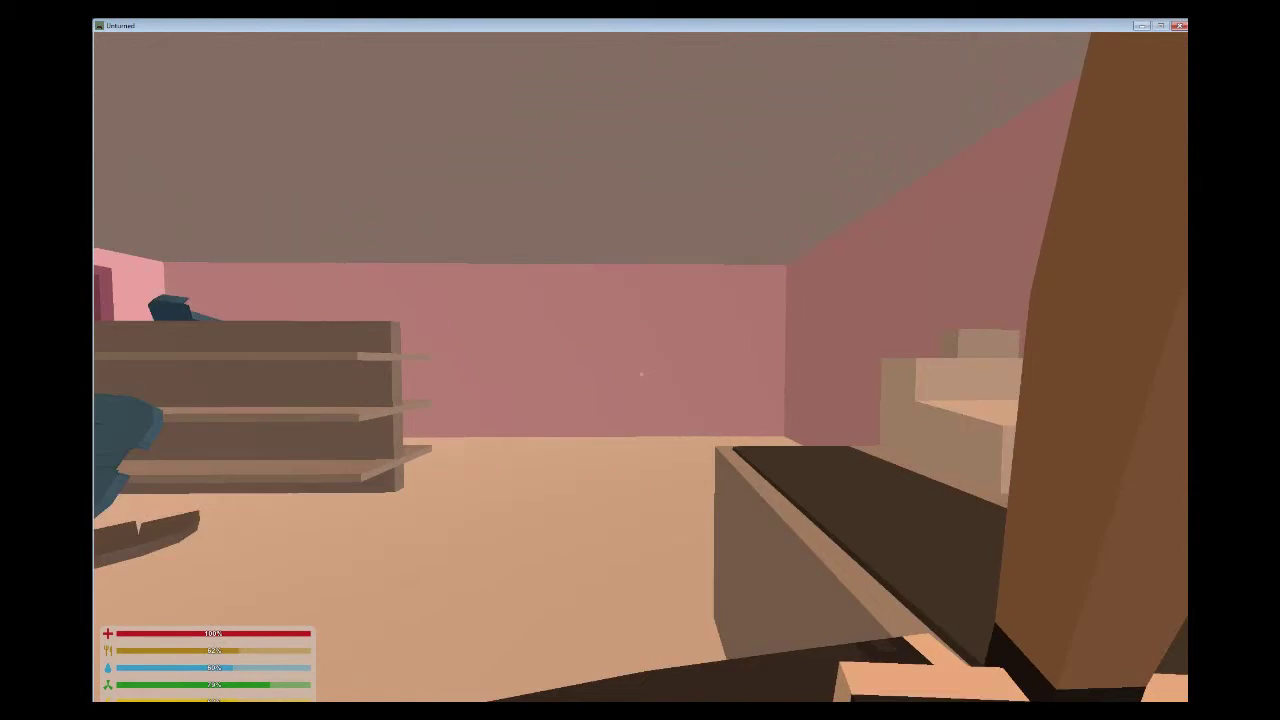
key("w")
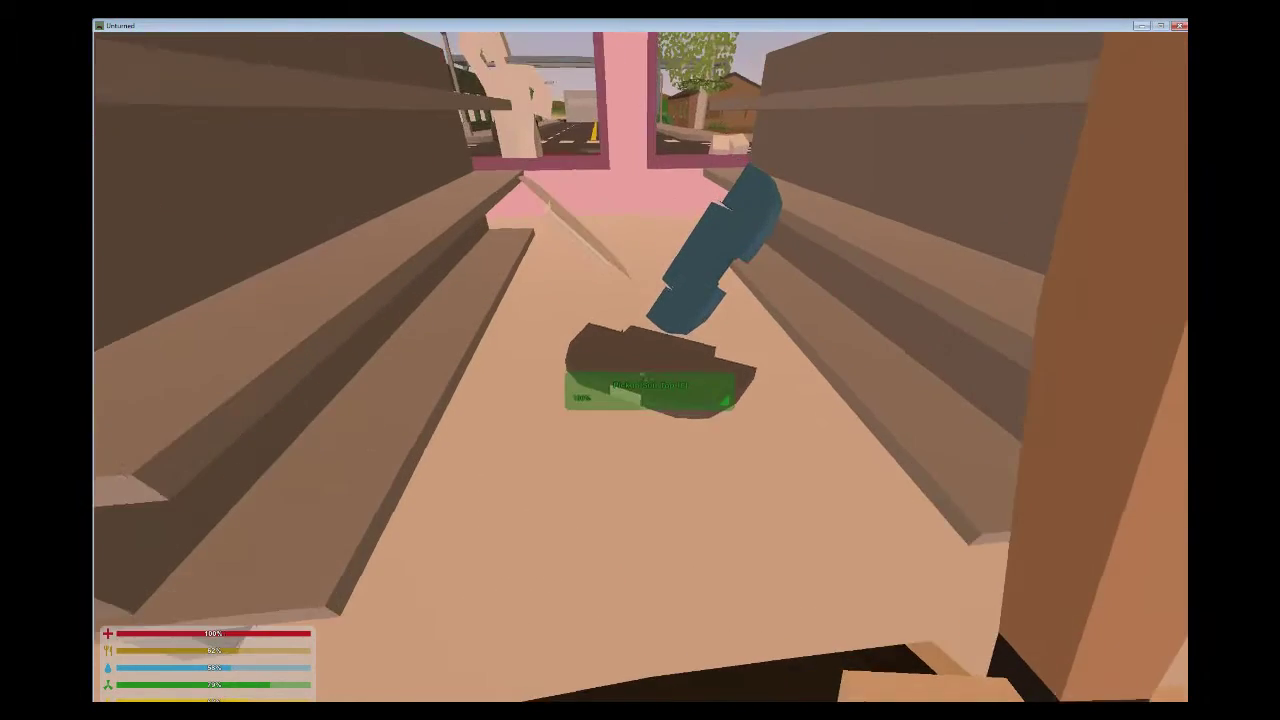
key("f")
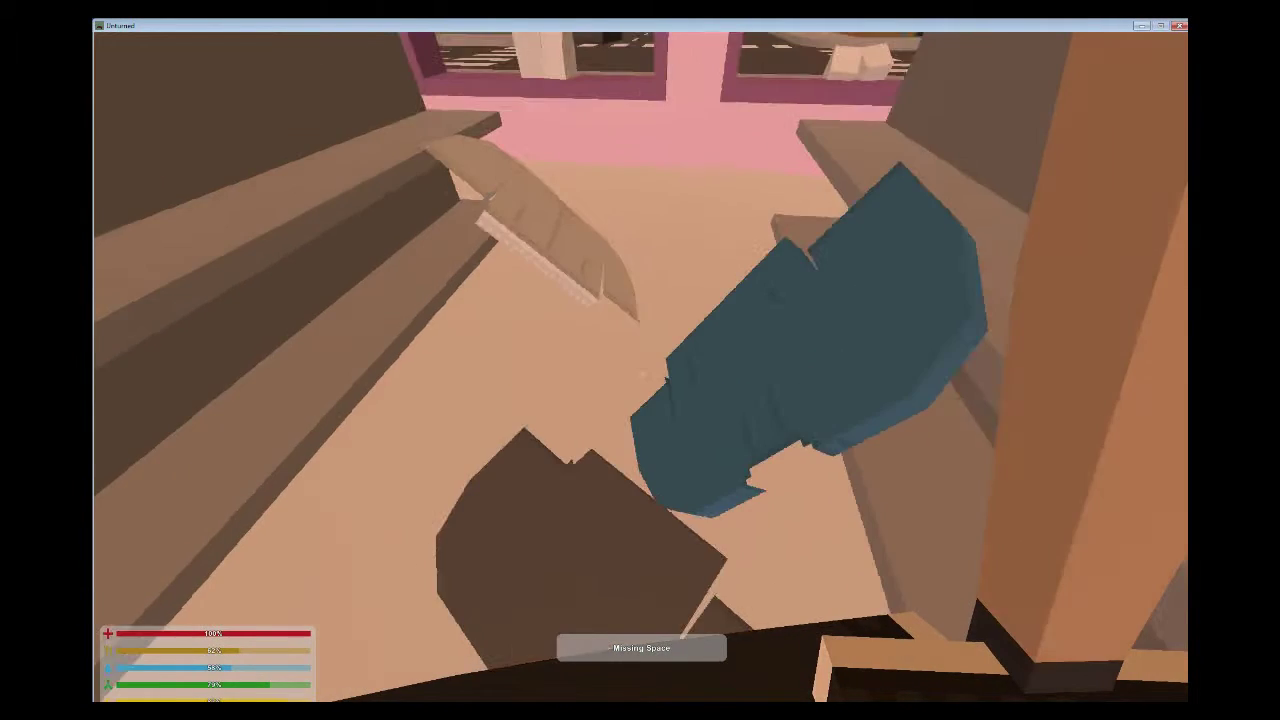
Craft all three clothing recipes from the inventory's Craft tab
key("g")
left_click(483, 50)
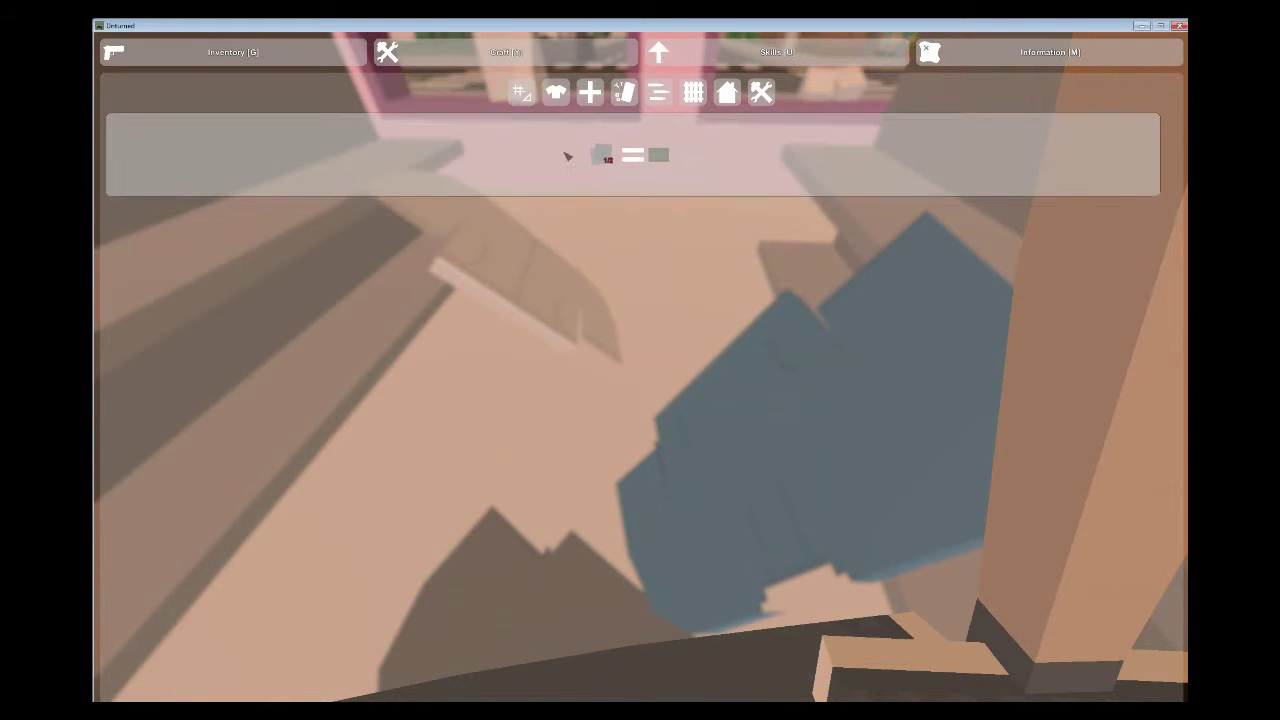
left_click(558, 93)
left_click(634, 165)
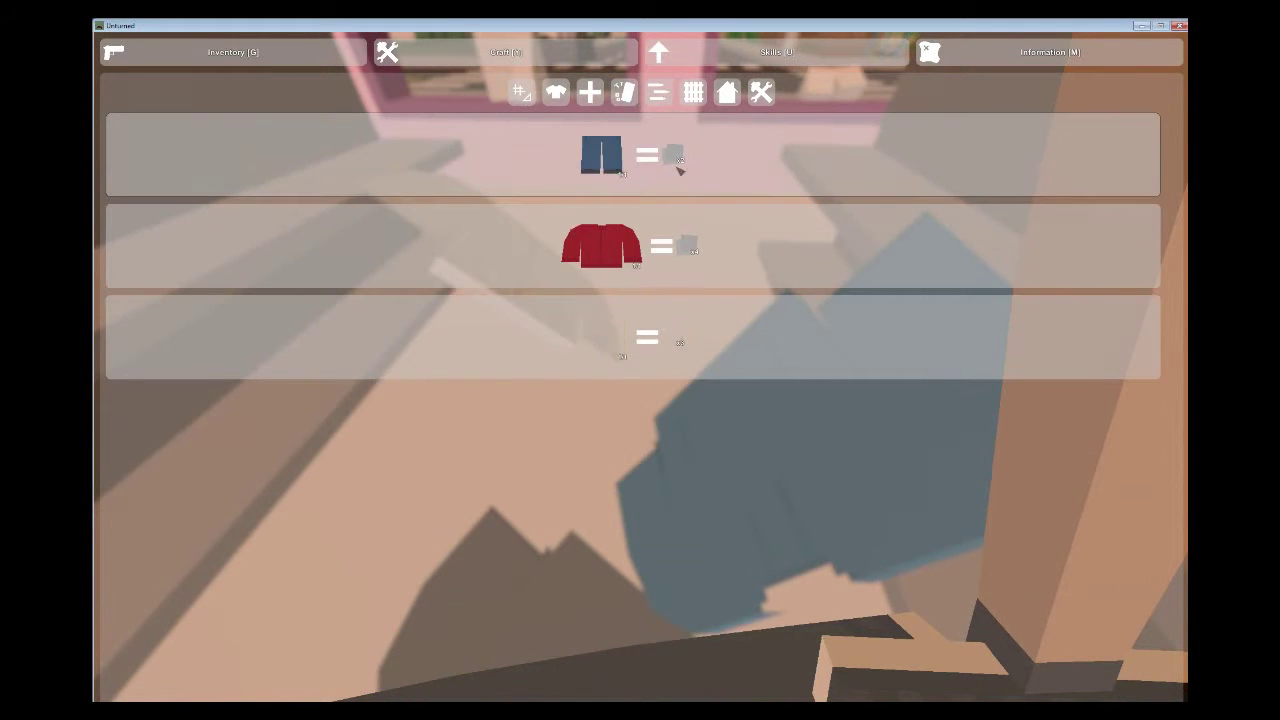
left_click(691, 171)
left_click(660, 172)
Check the inventory, then craft the second and first medical recipes, each twice
key("y")
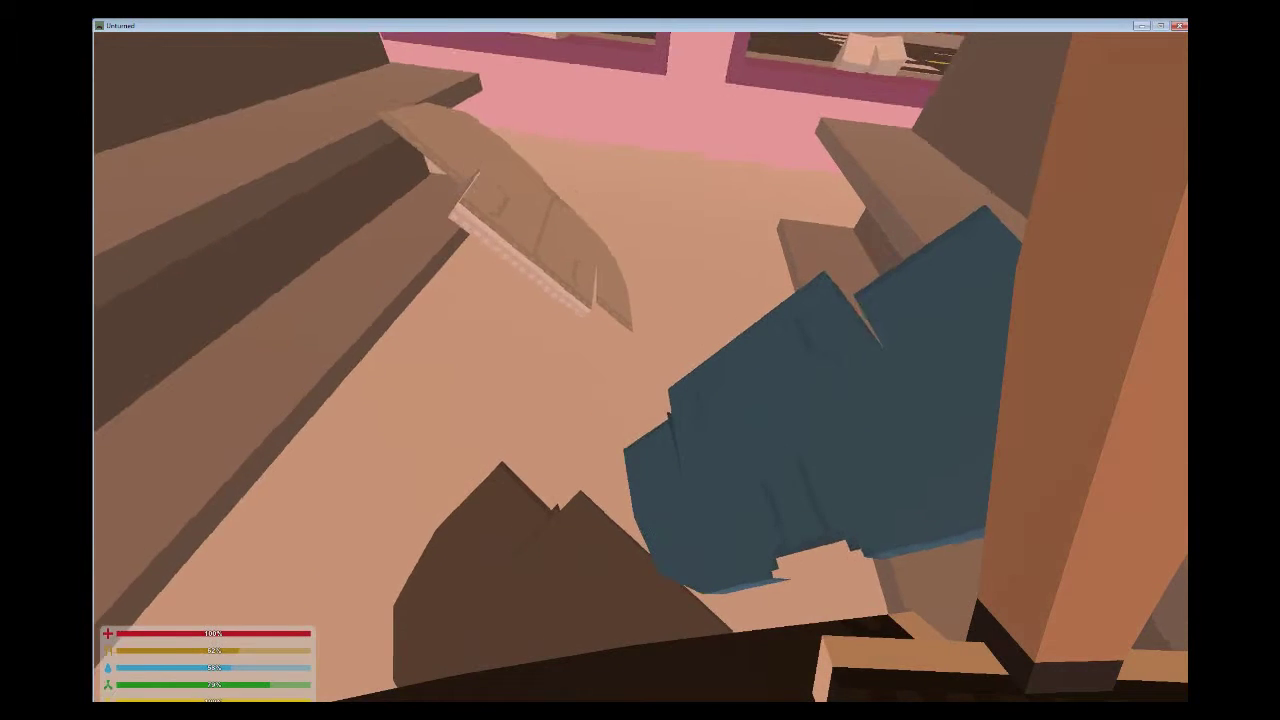
key("y")
left_click(300, 52)
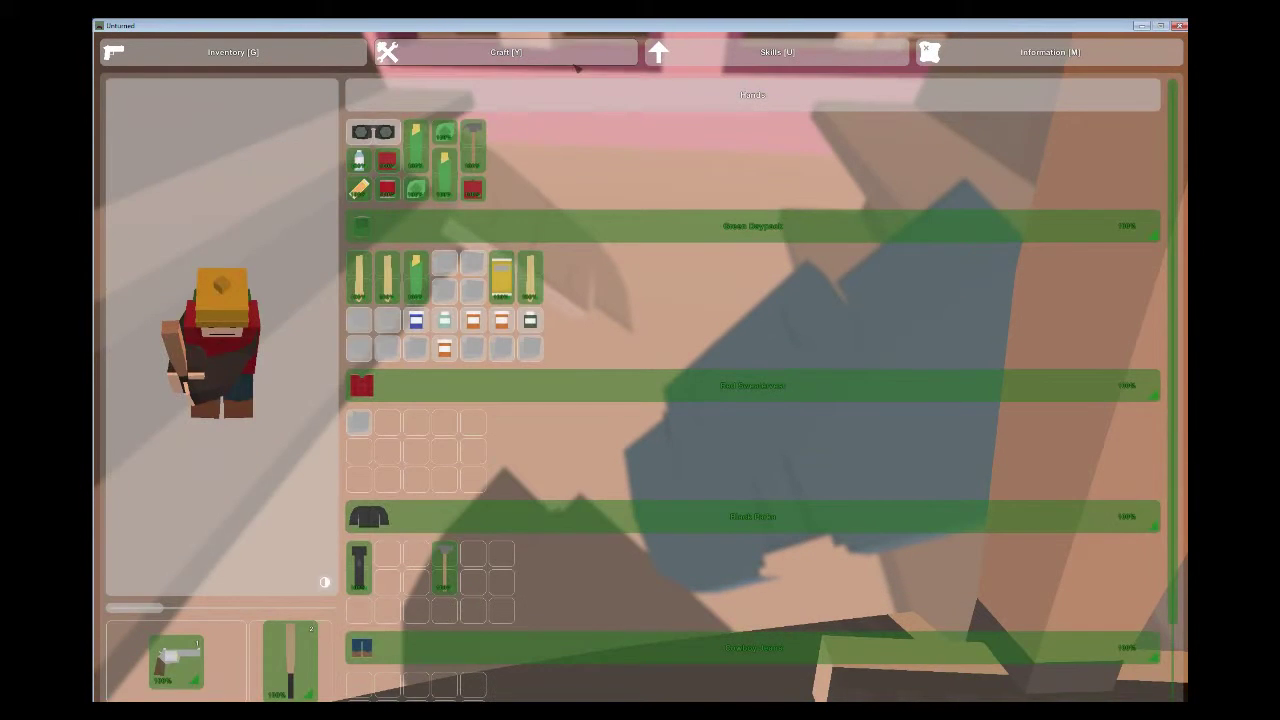
left_click(600, 55)
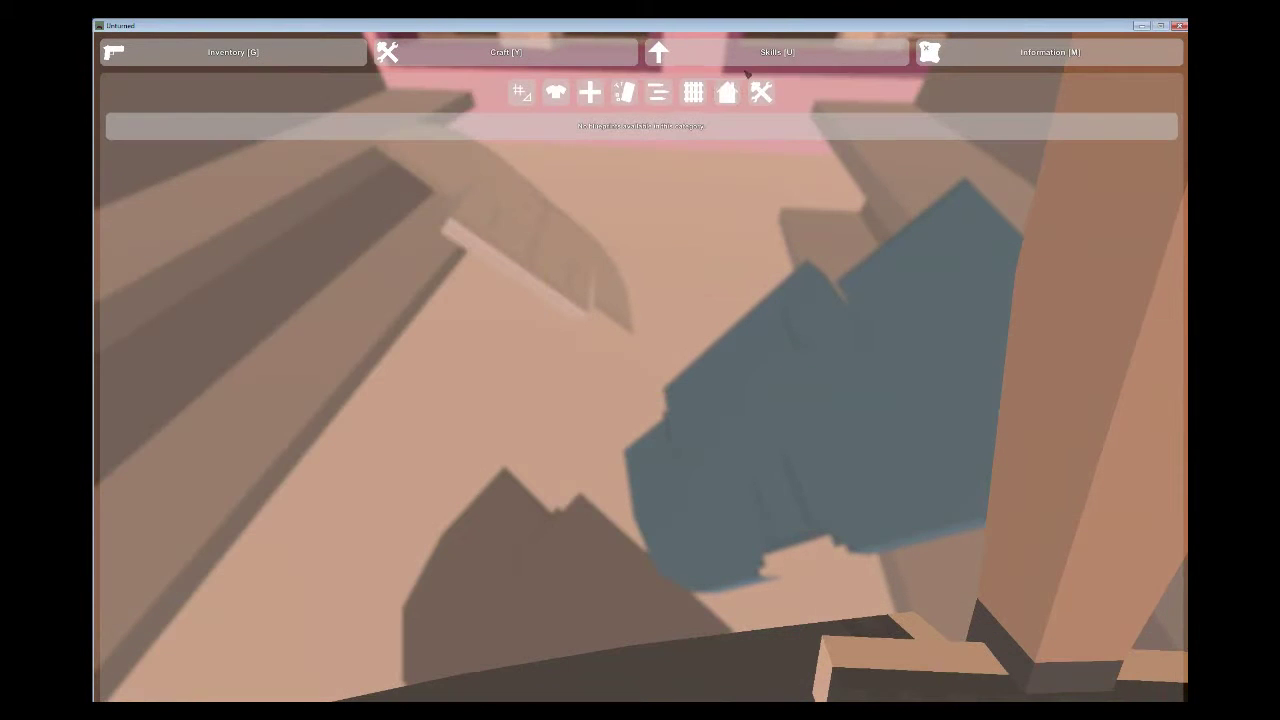
left_click(593, 103)
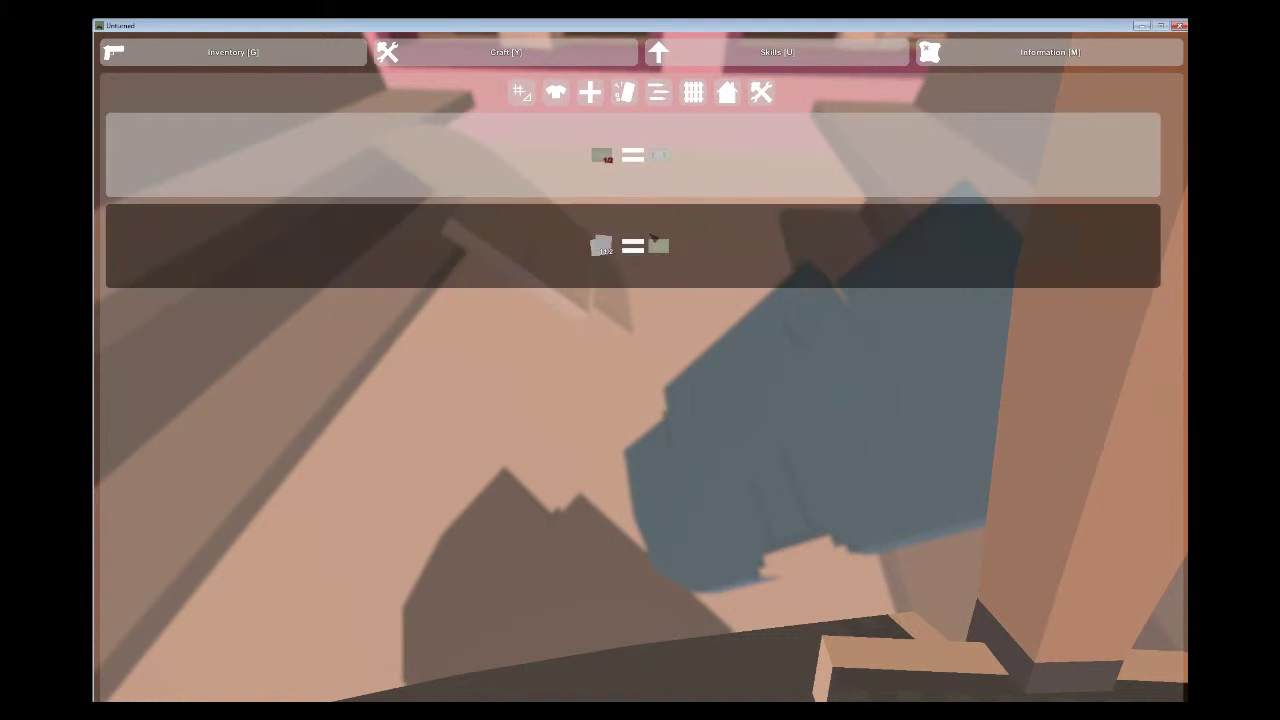
left_click(650, 238)
left_click(656, 238)
left_click(650, 185)
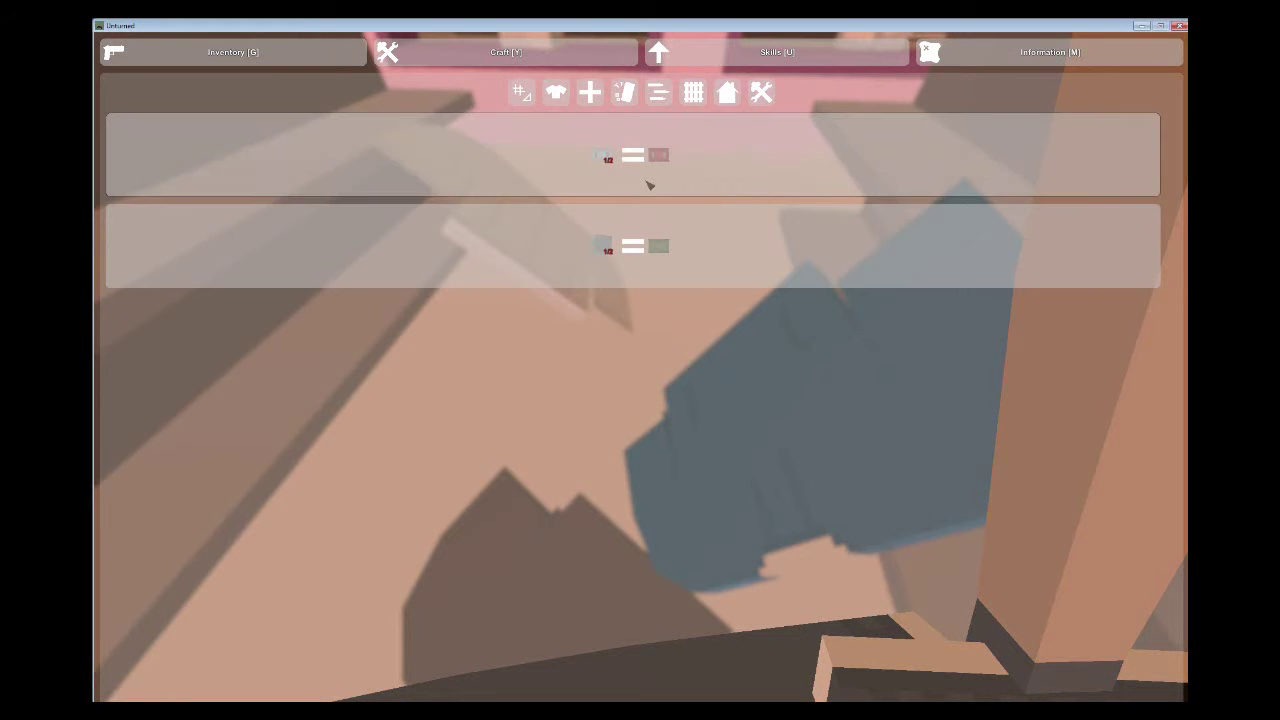
left_click(650, 185)
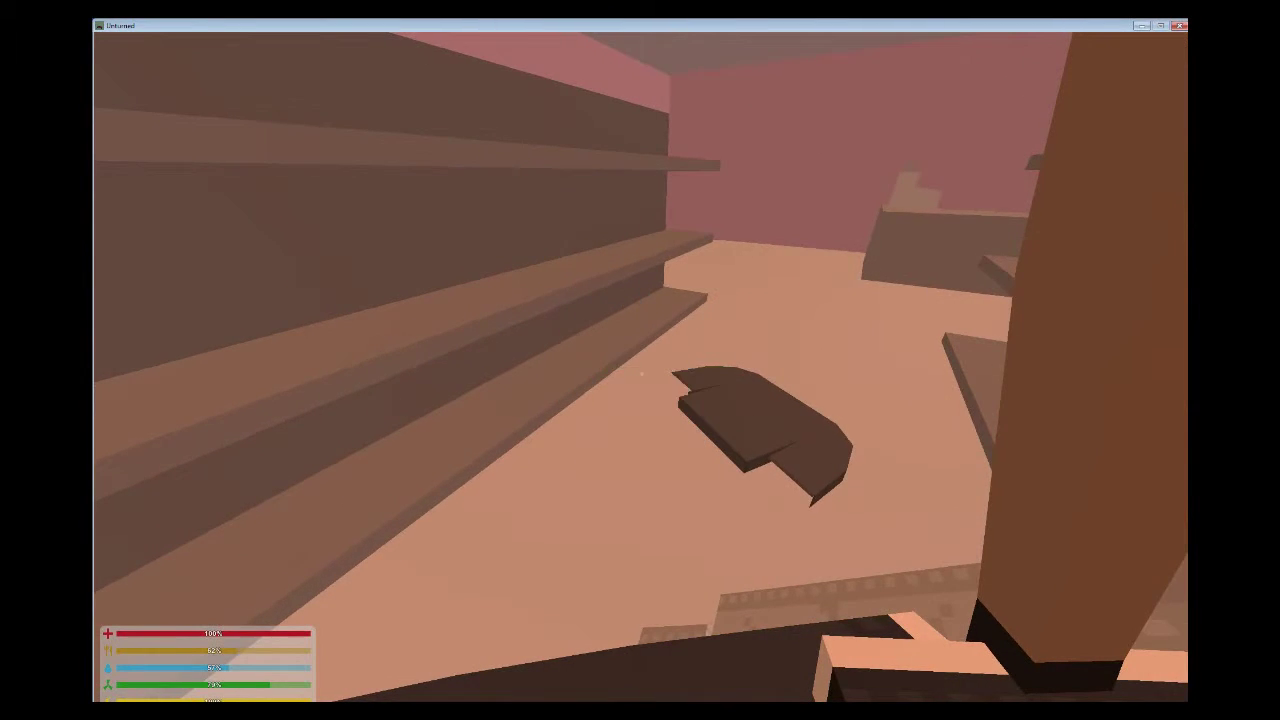
After another failed pickup, craft the remaining recipes and the third medical recipe
key("f")
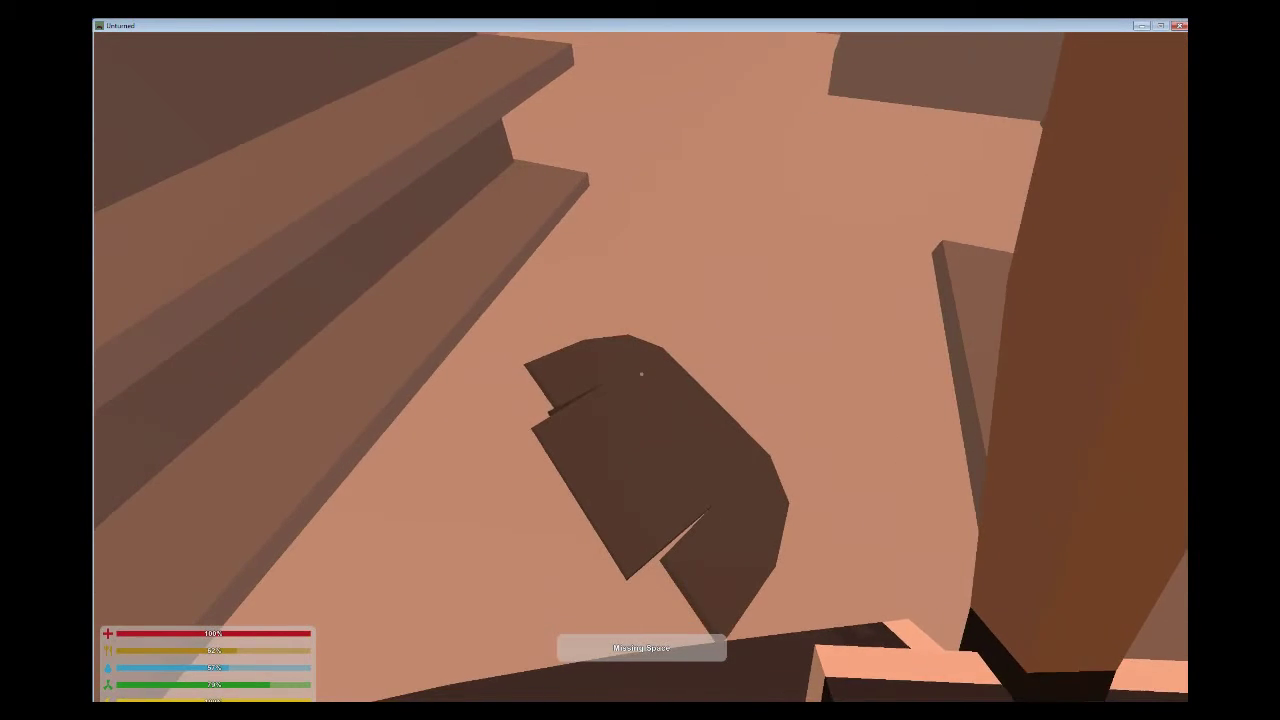
key("y")
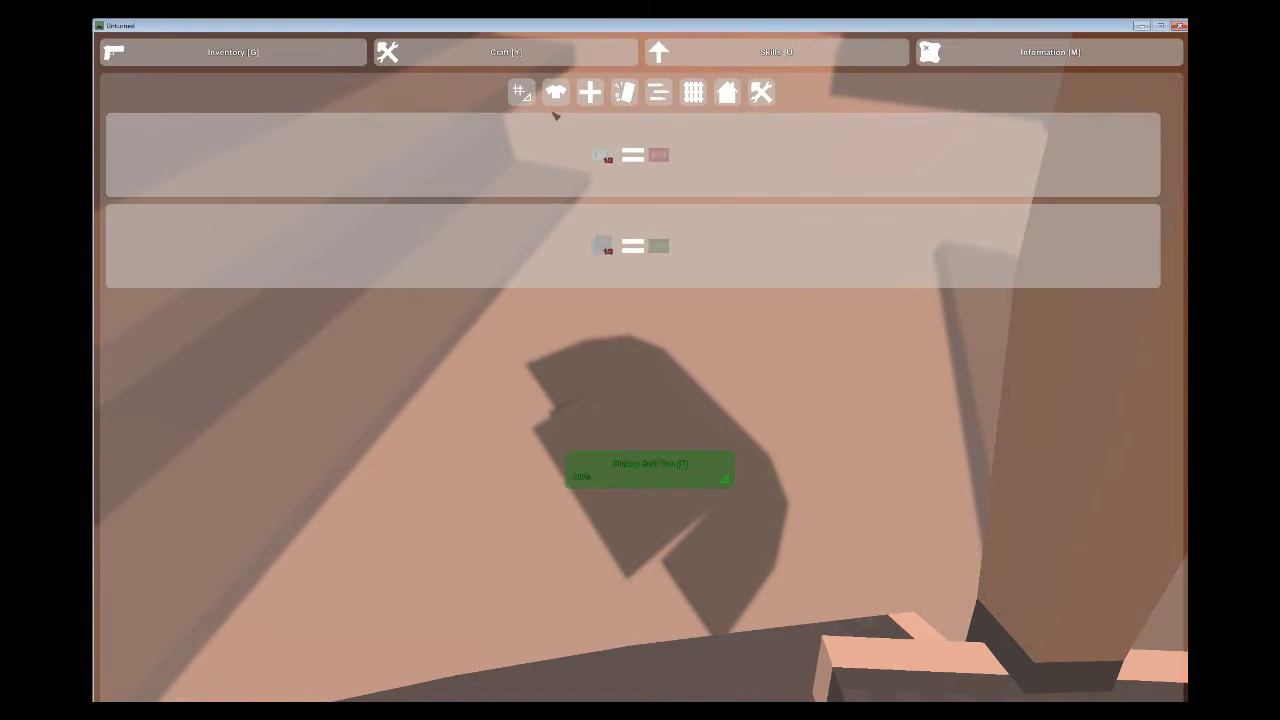
left_click(631, 166)
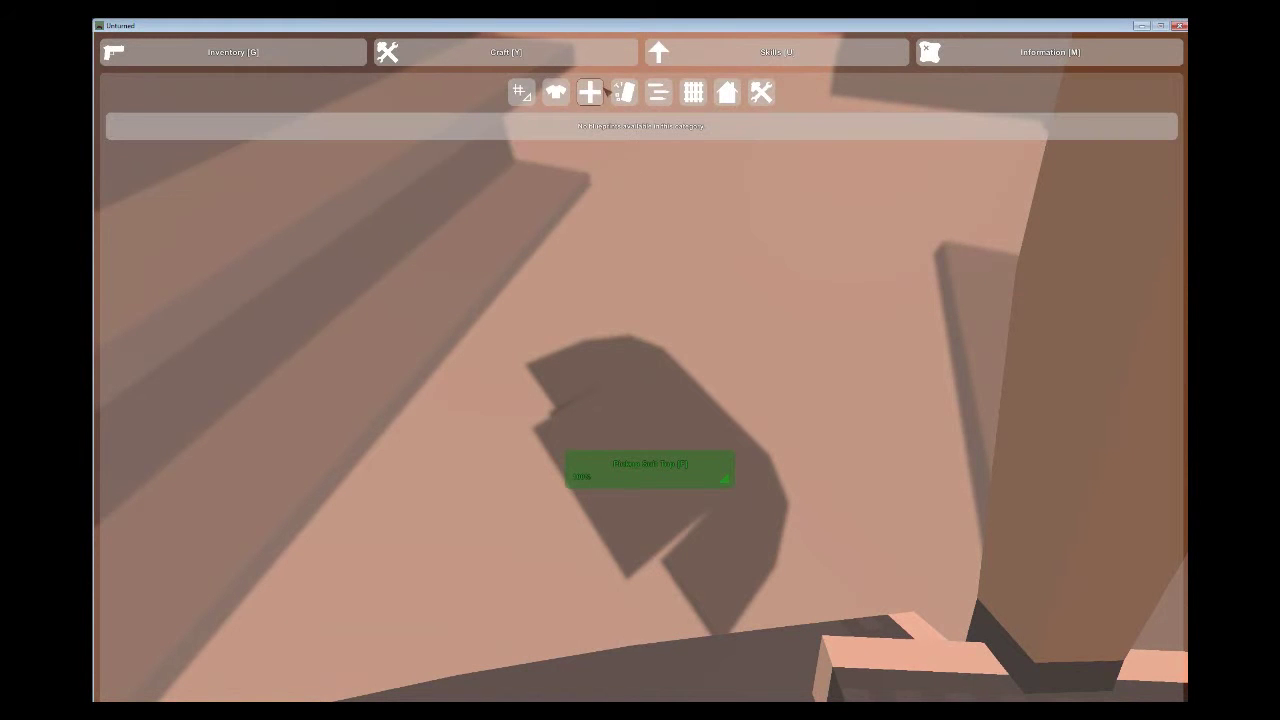
left_click(591, 97)
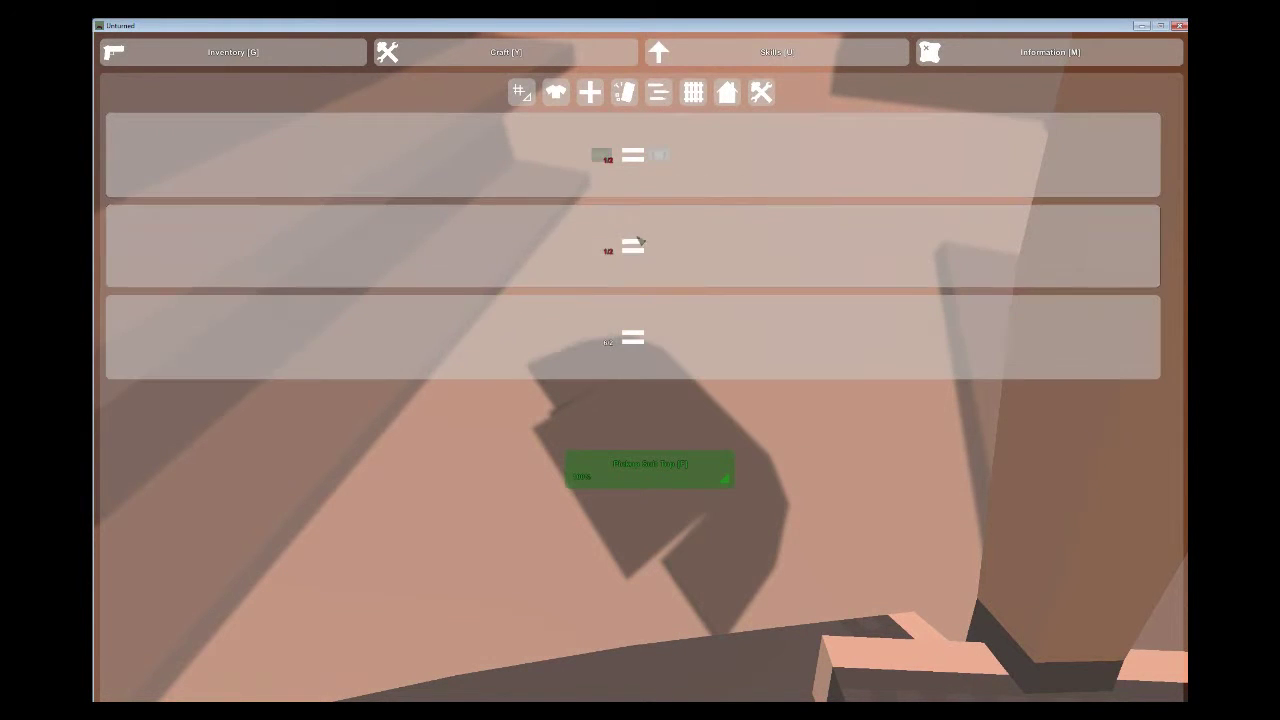
left_click(656, 331)
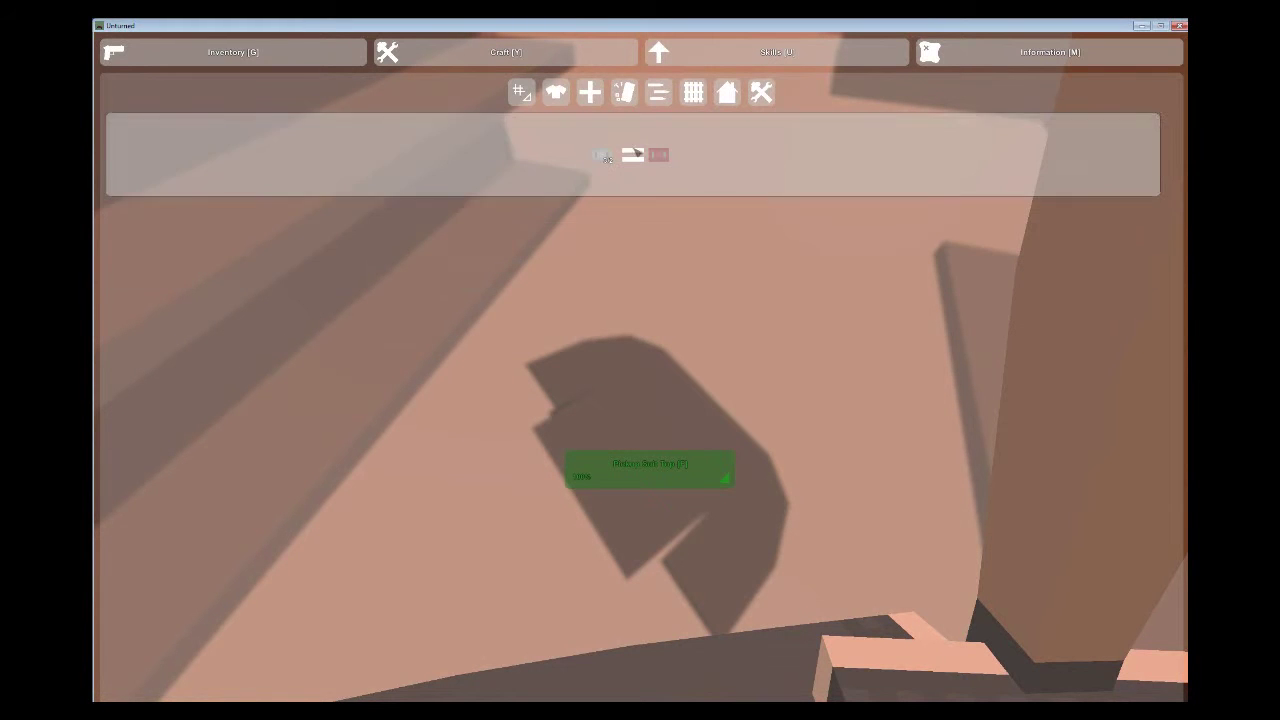
left_click(634, 154)
key("y")
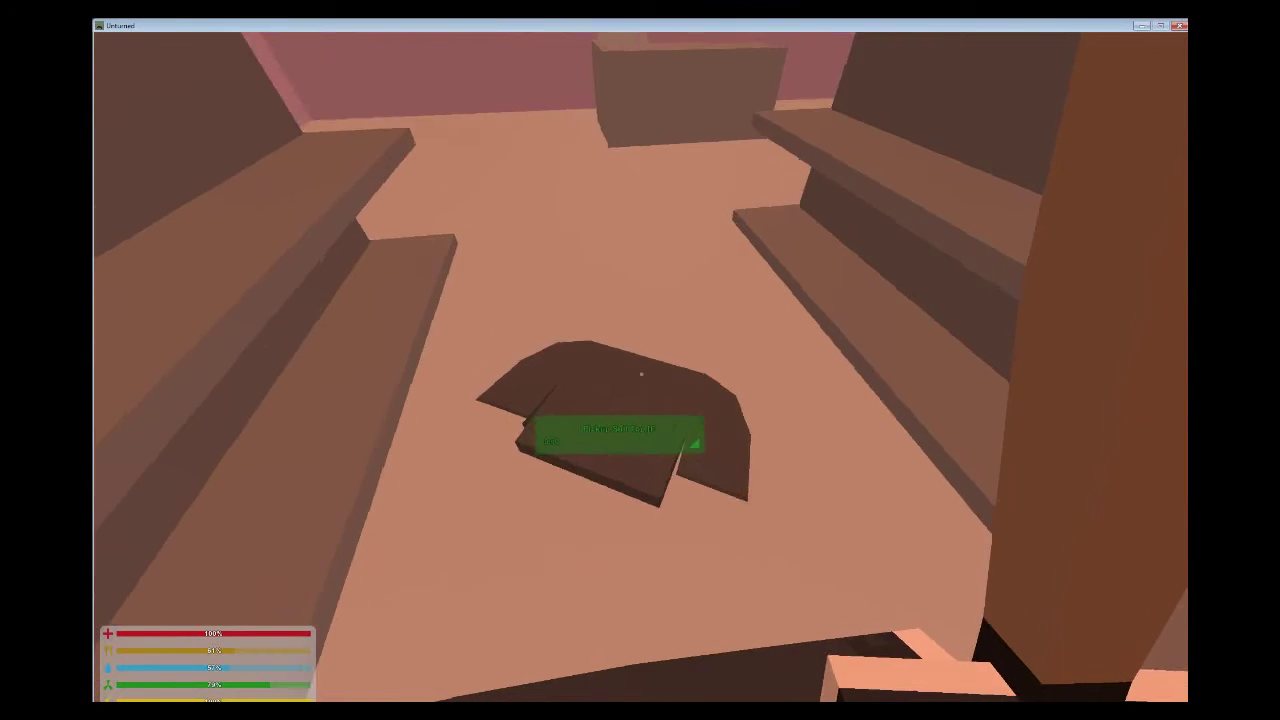
Pick up the dark shirt, check it in the inventory, and walk into the Pizza shop
key("f")
key("y")
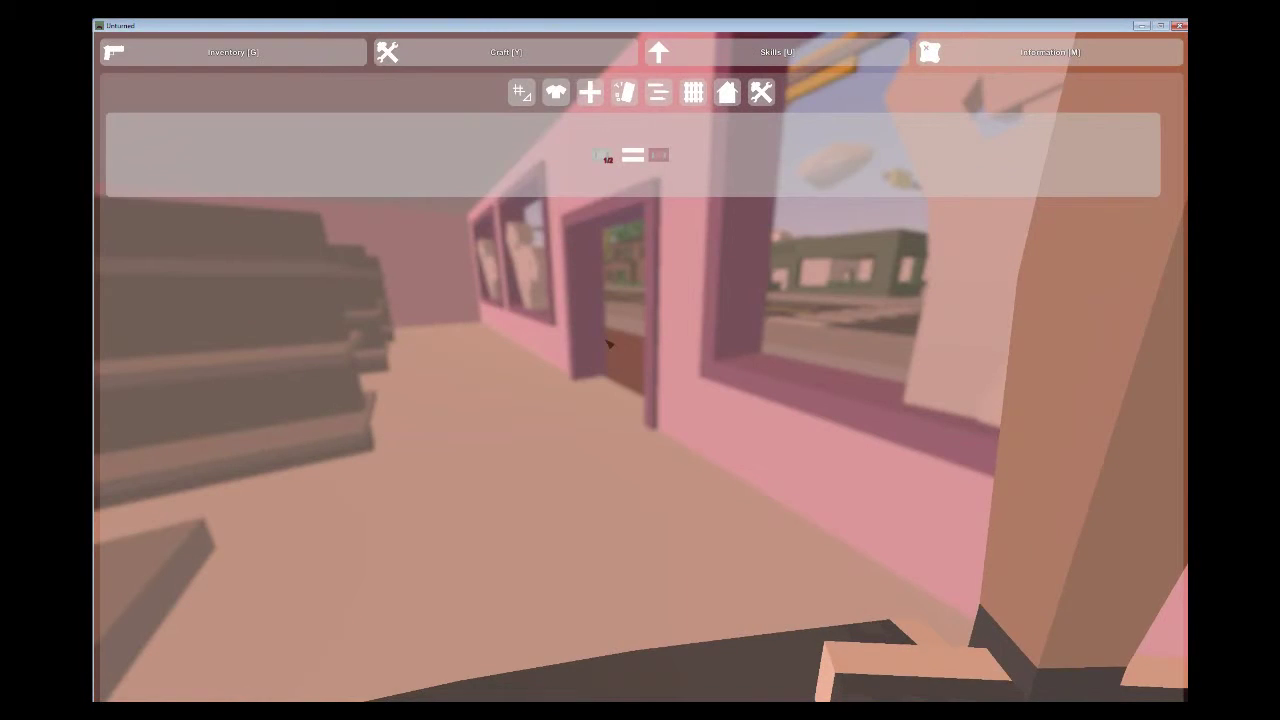
key("g")
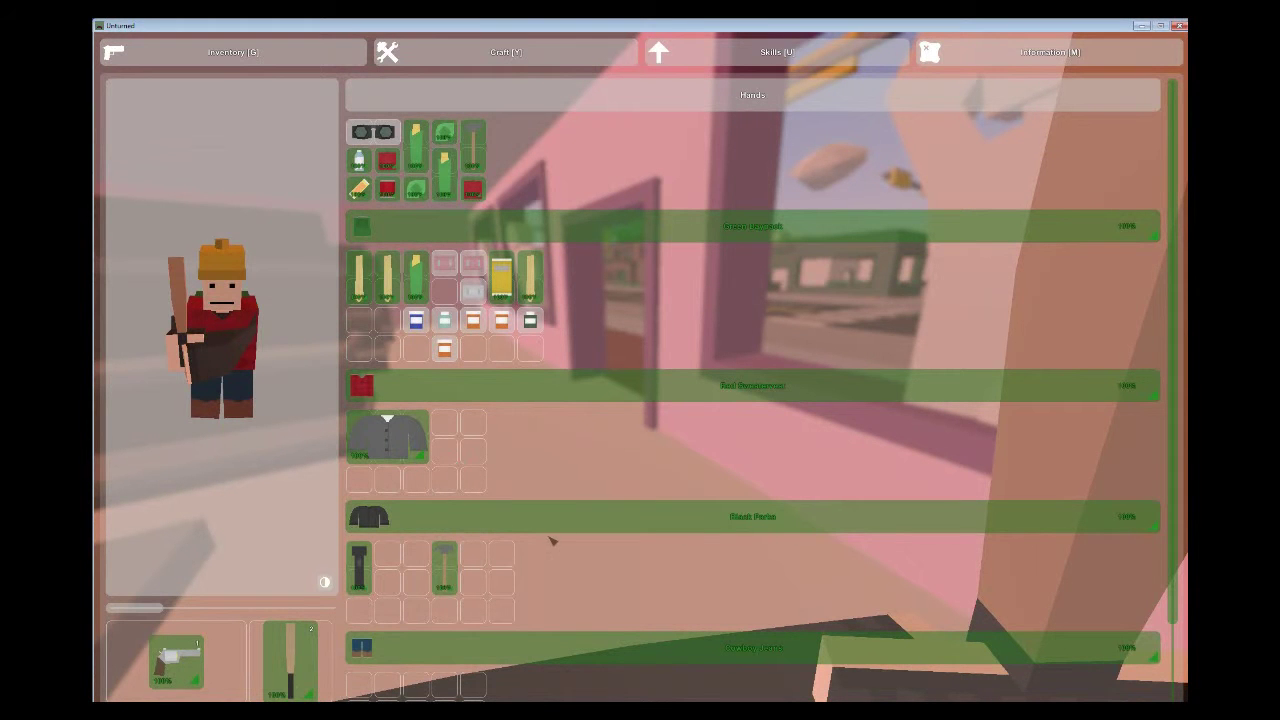
key("g")
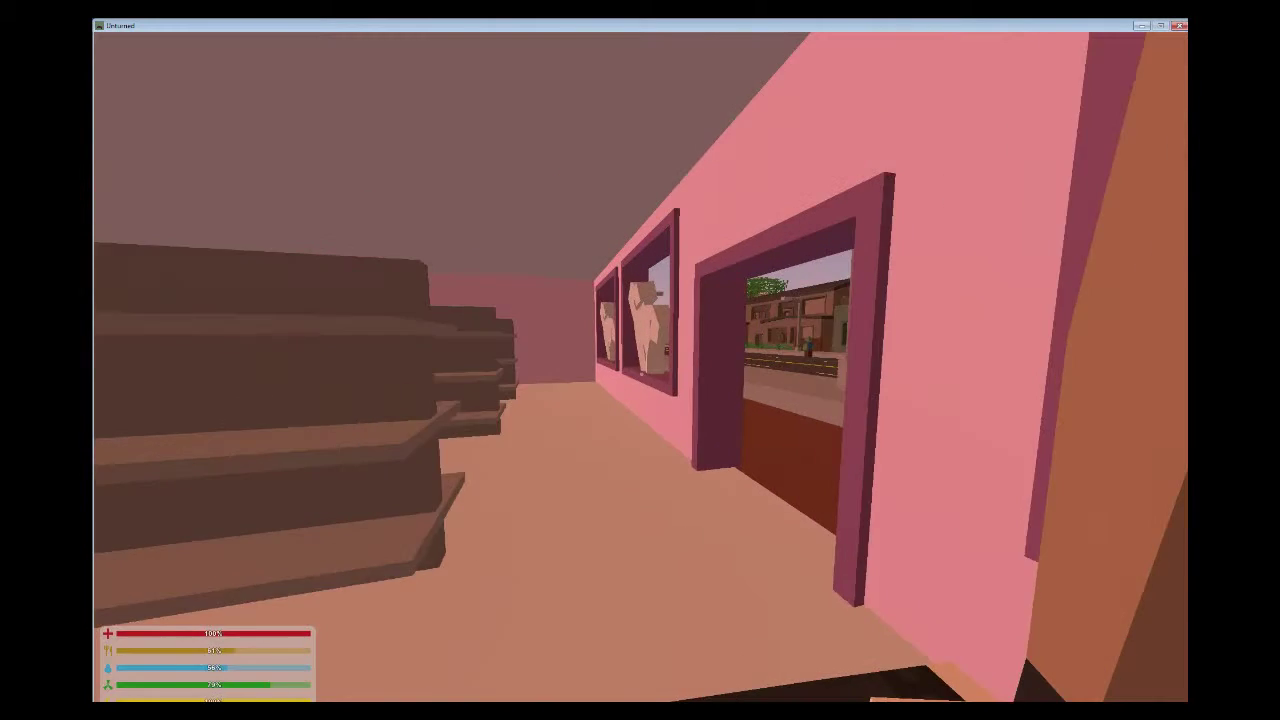
key("g")
key("g")
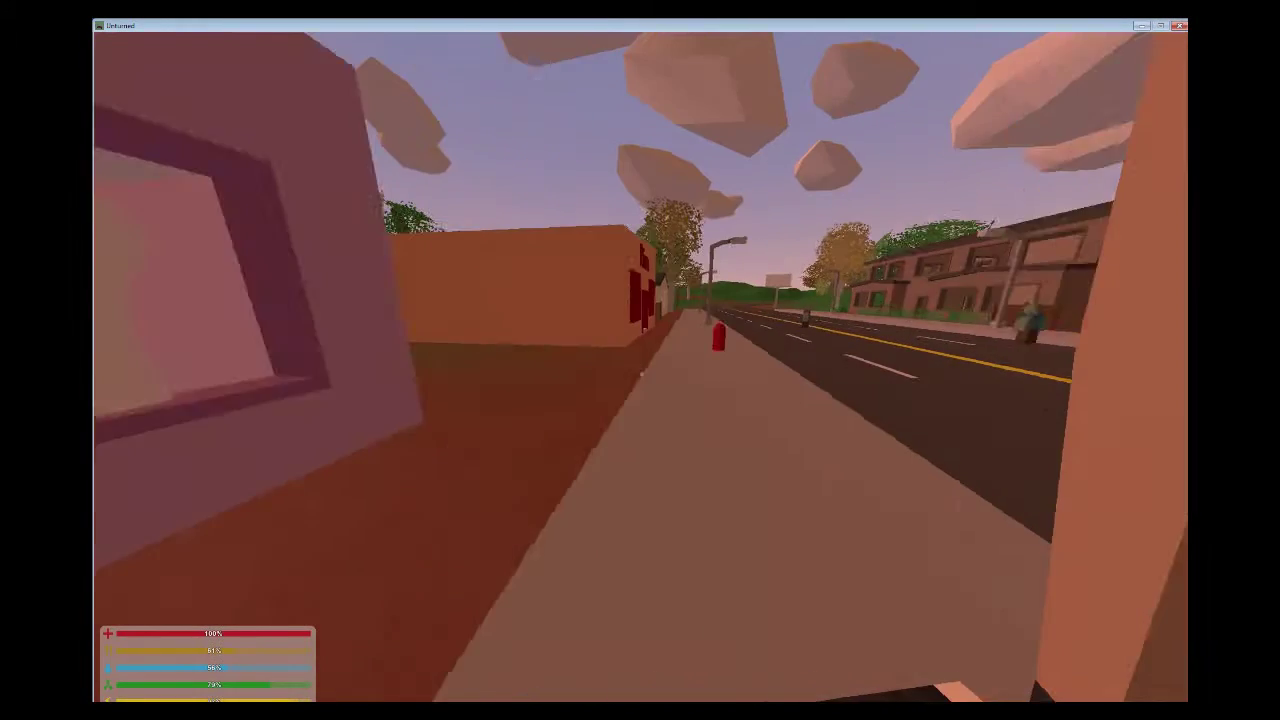
key("w")
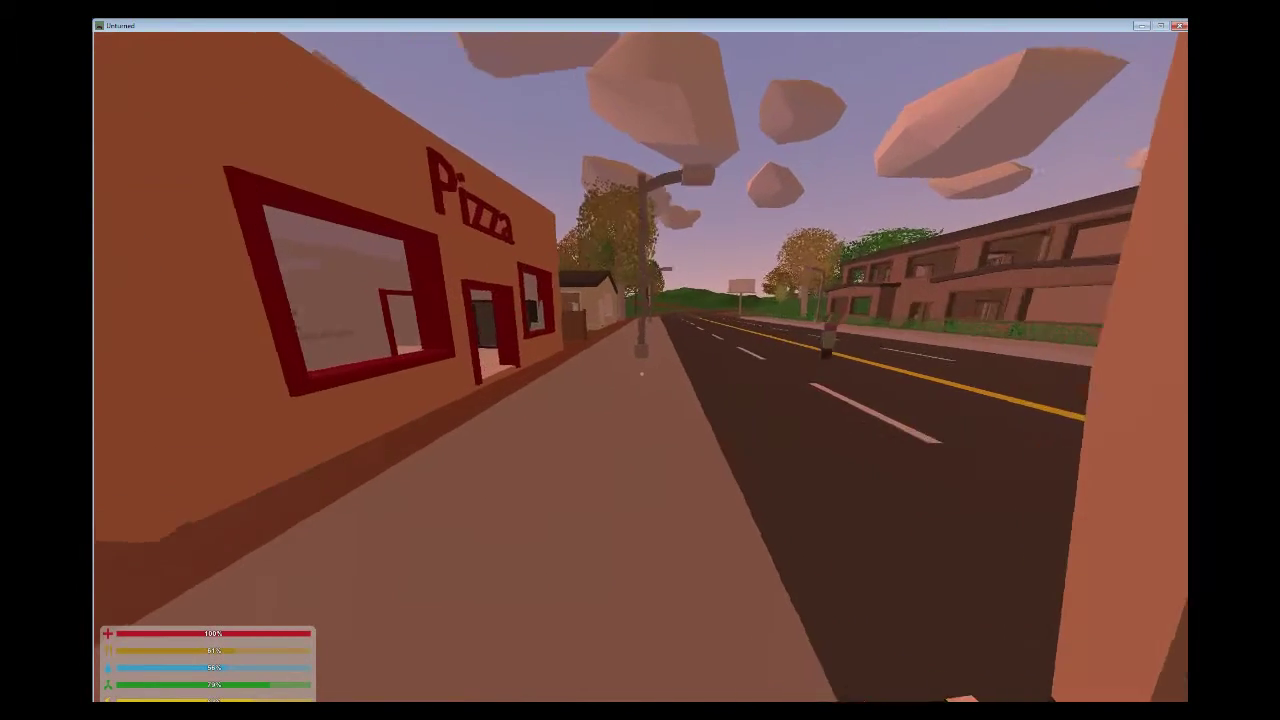
key("w")
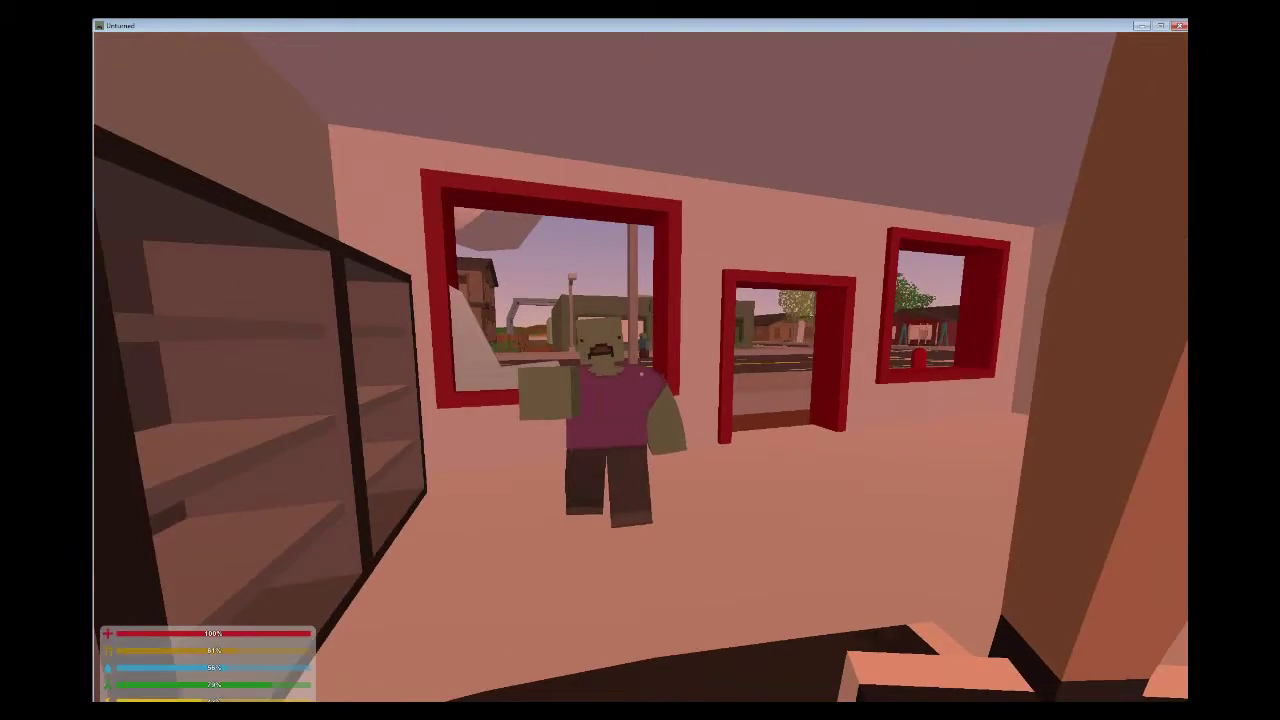
Back off and melee the doorway zombie to death, then approach the shelves
left_click(640, 366)
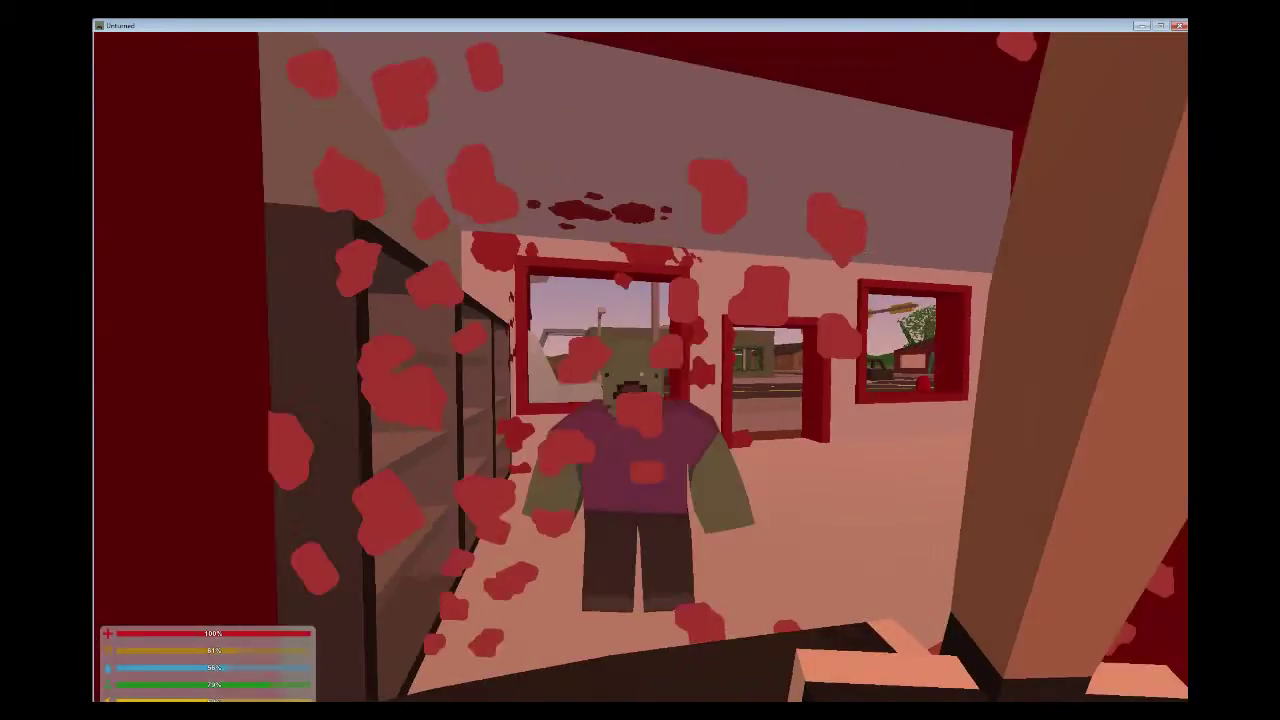
key("s")
left_click(640, 366)
left_click(640, 366)
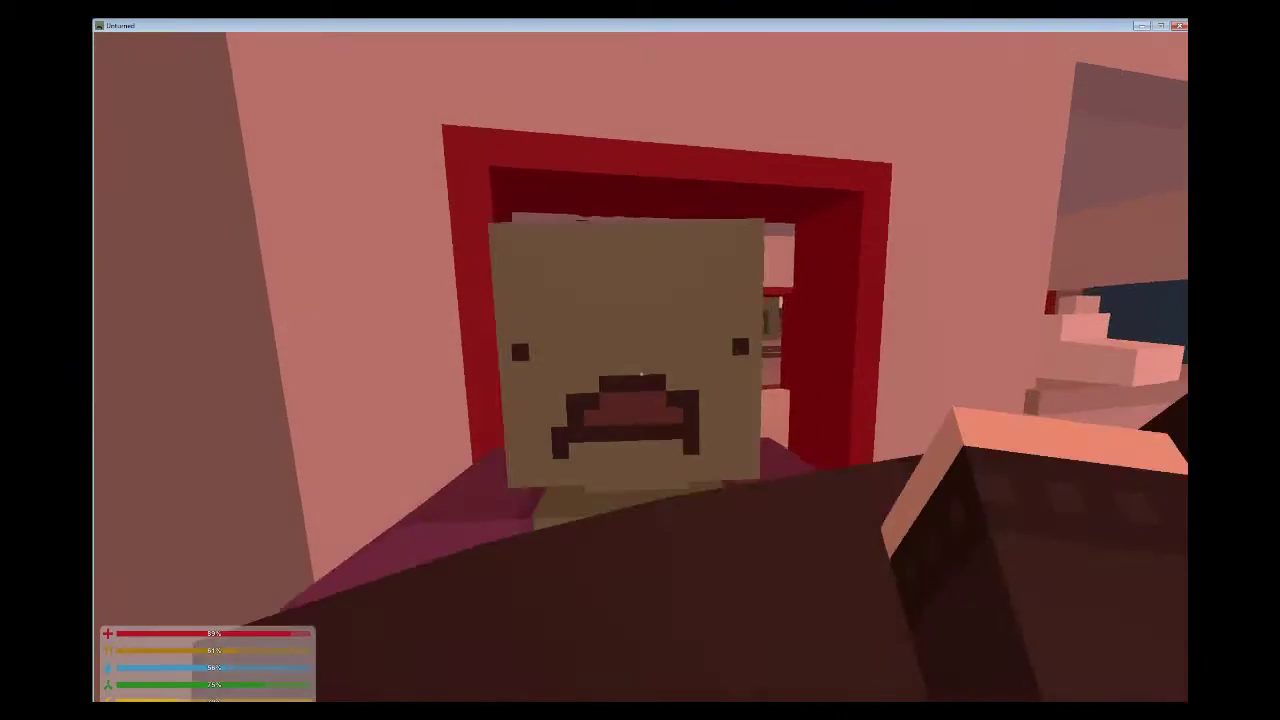
left_click(641, 373)
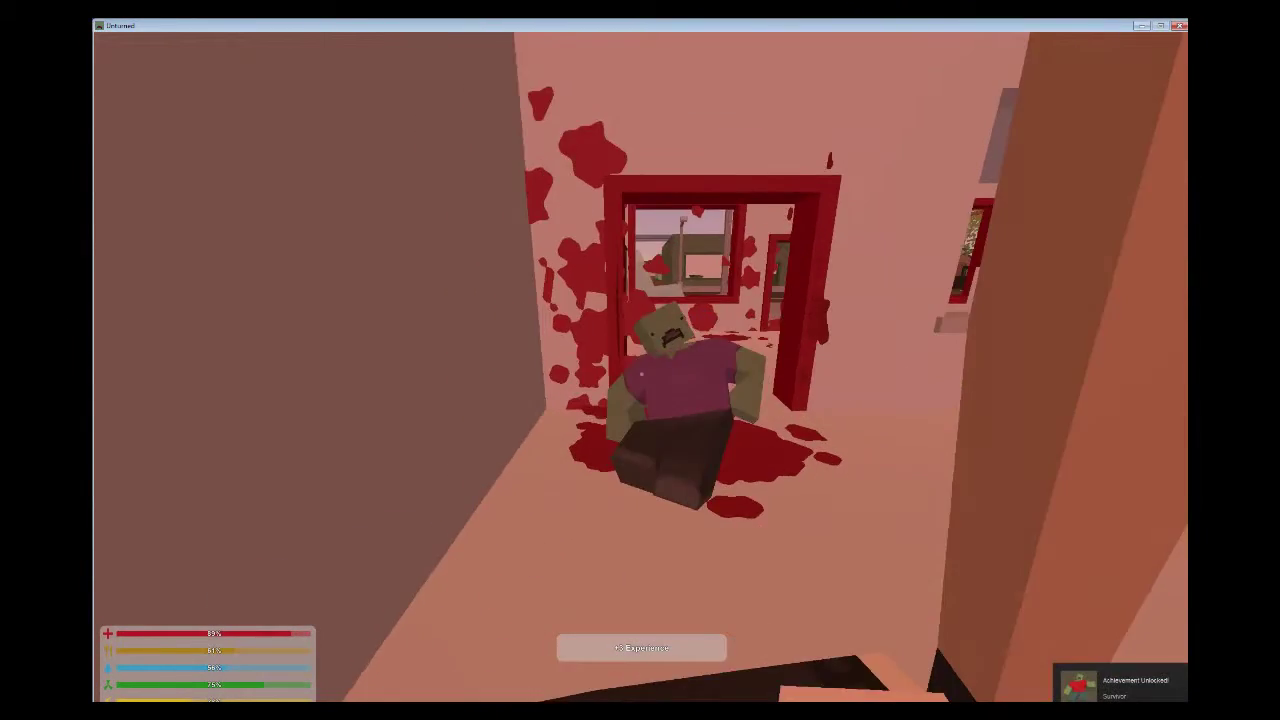
key("w")
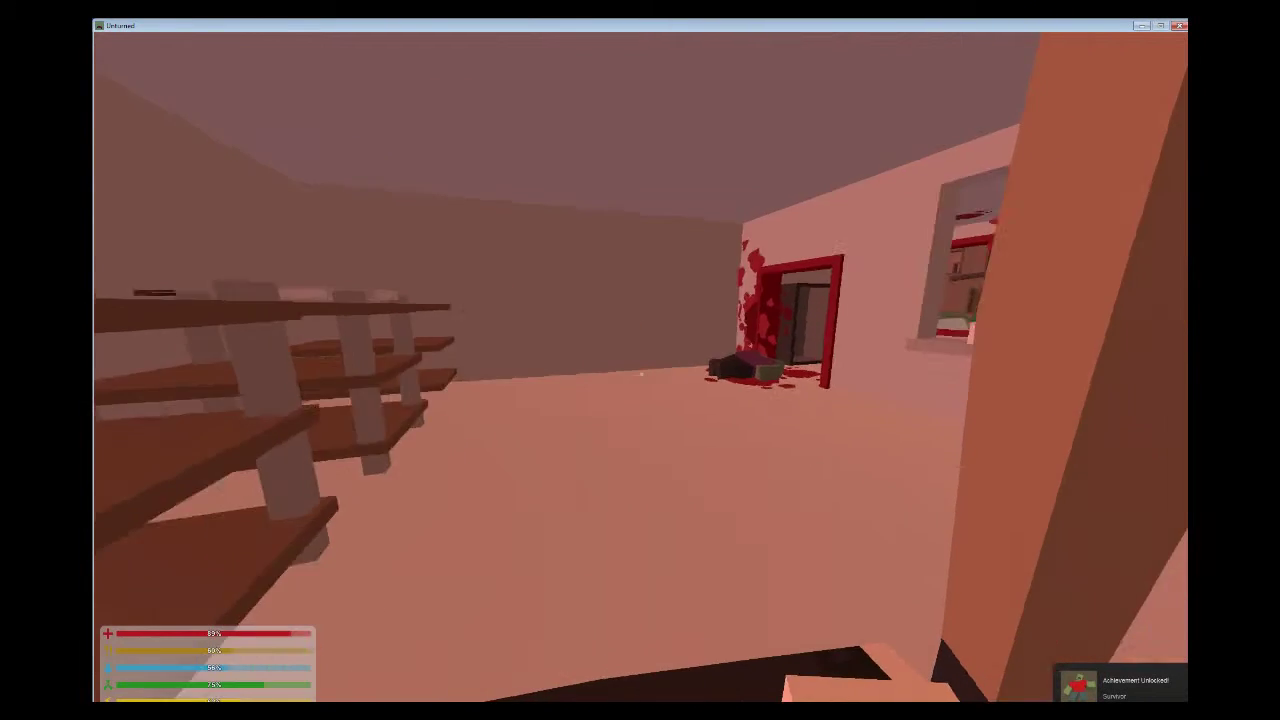
key("w")
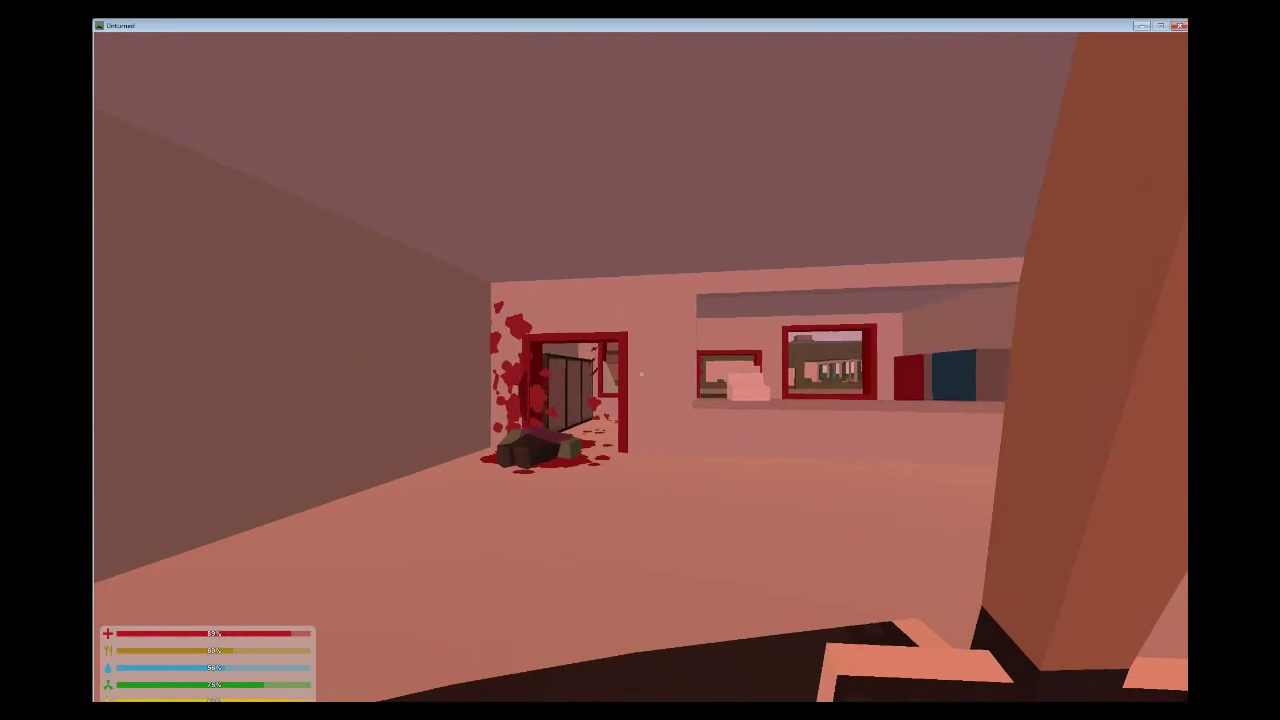
Inspect the knife's actions and the item in the quick-use slot
key("g")
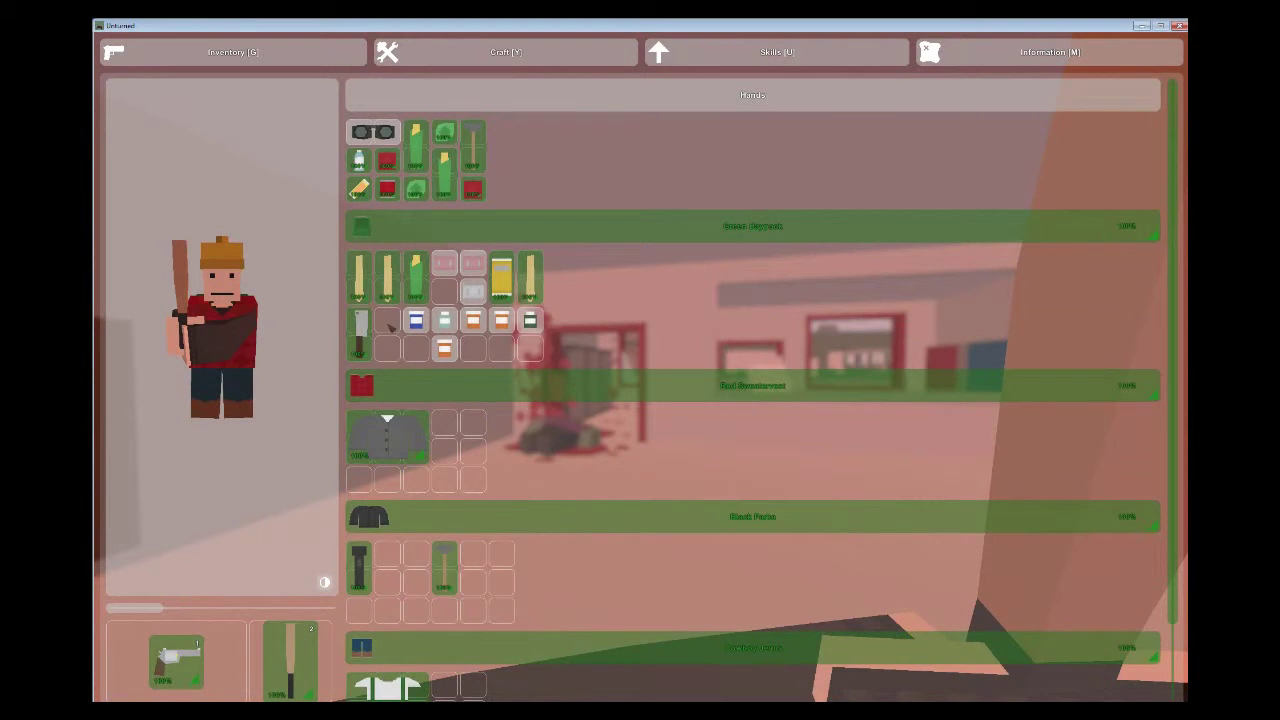
left_click(366, 330)
key("g")
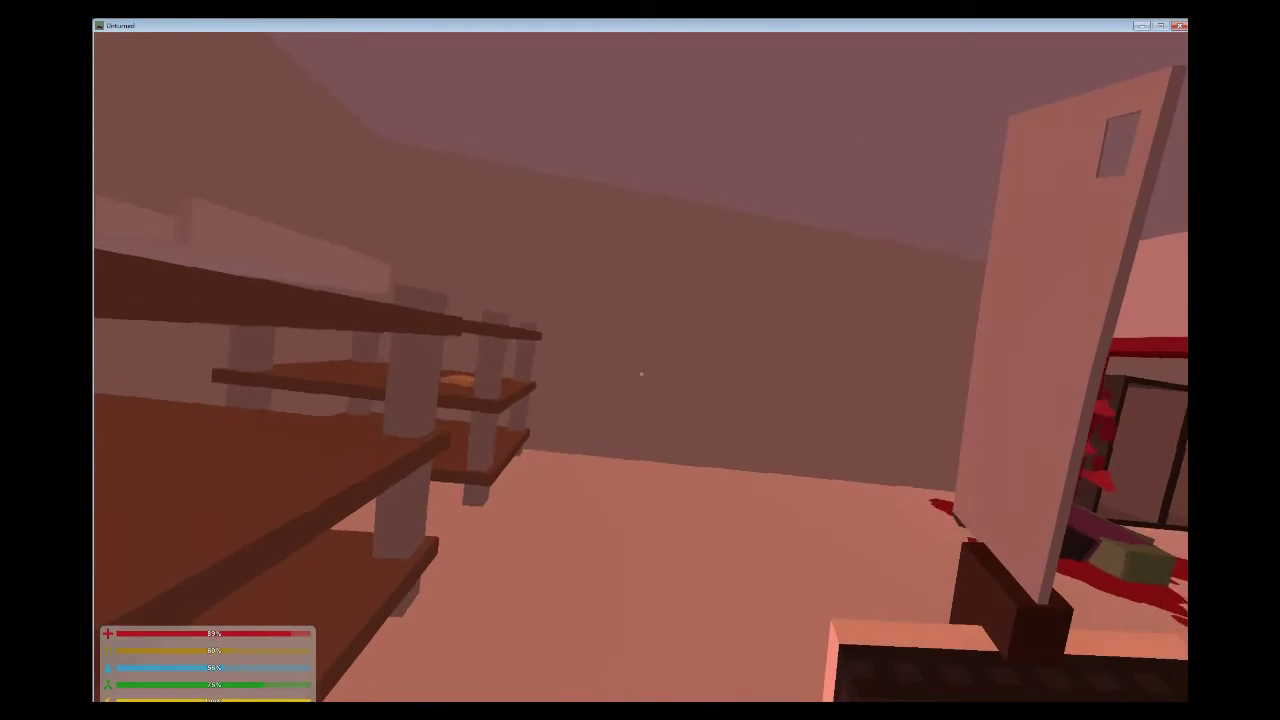
key("g")
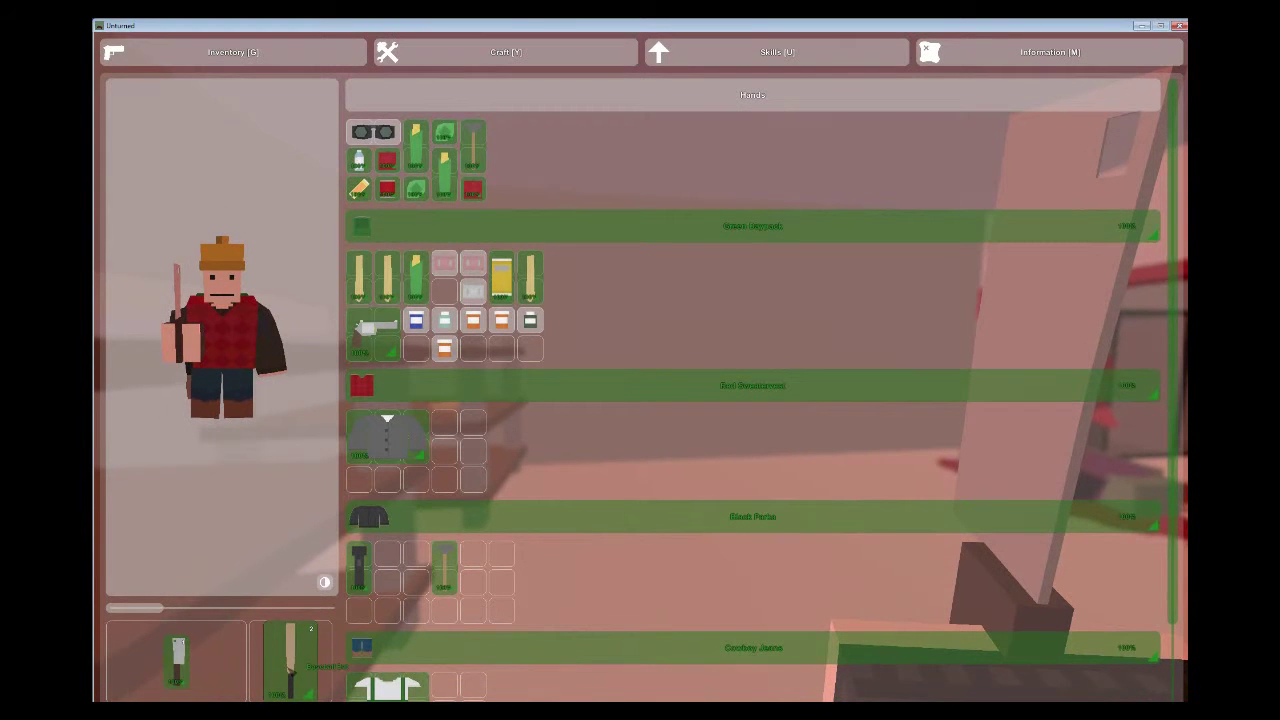
left_click(298, 660)
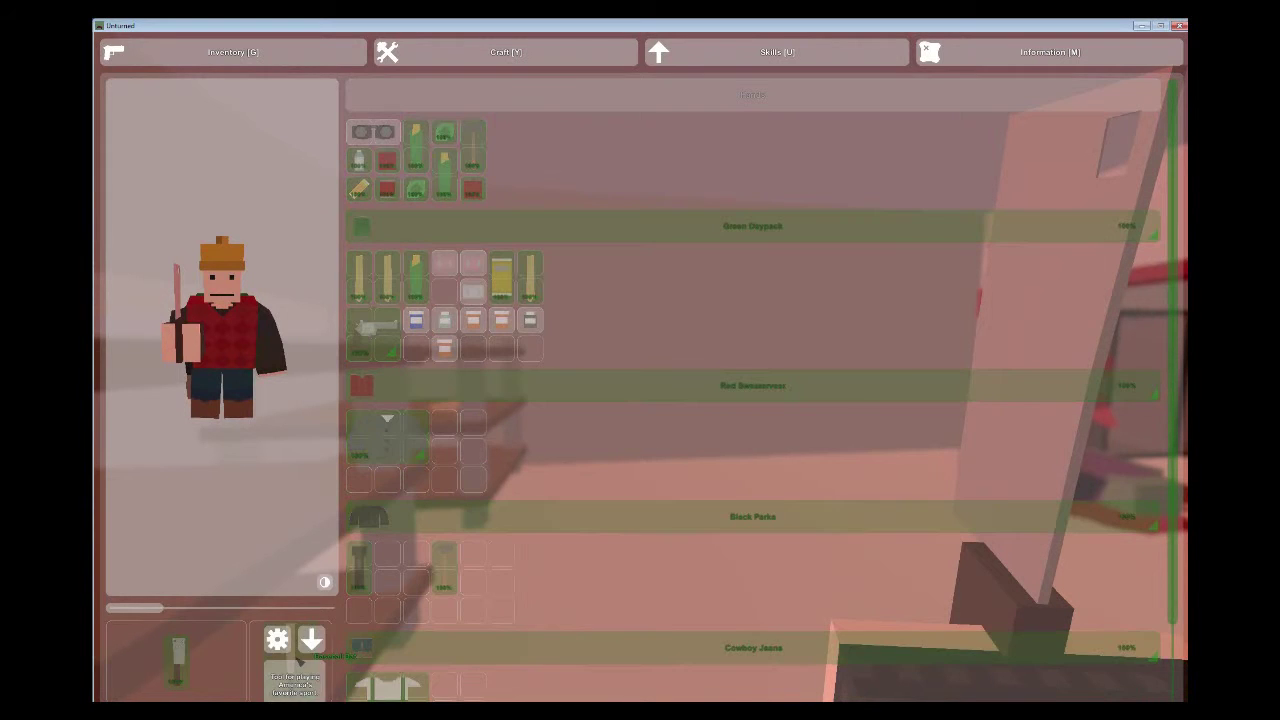
key("g")
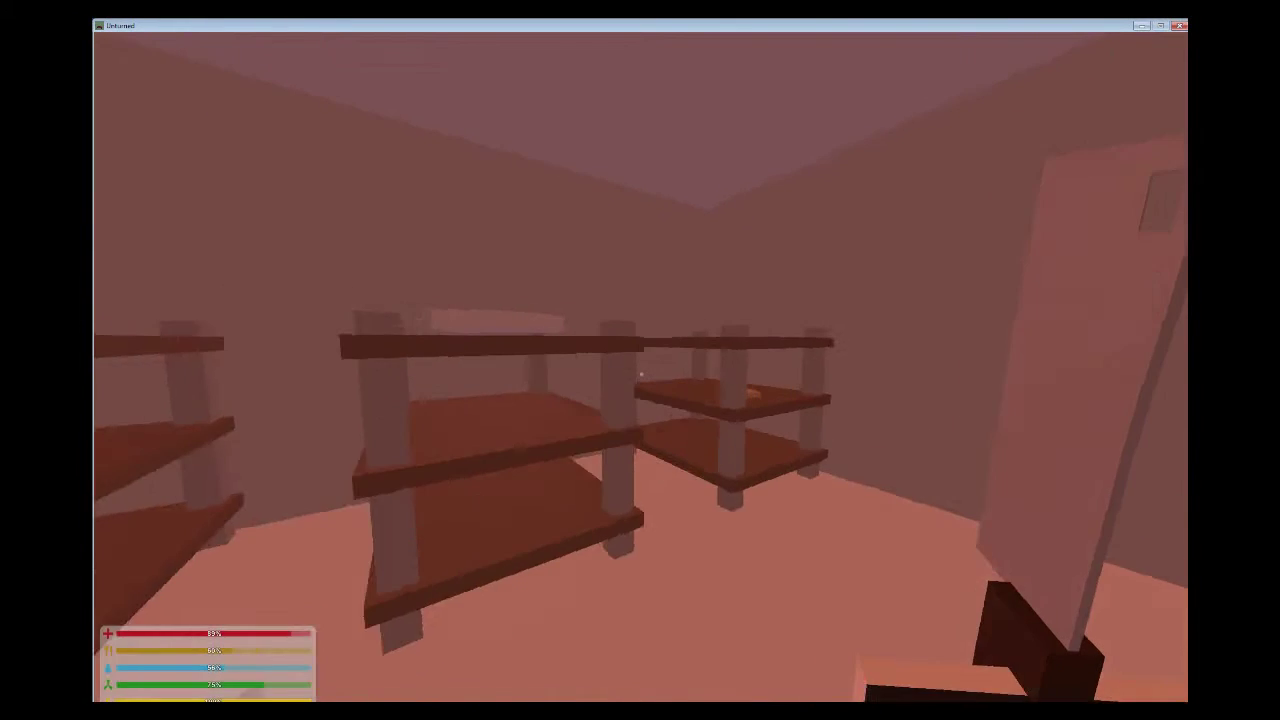
Equip the revolver to the secondary slot beside the knife and close the inventory
key("g")
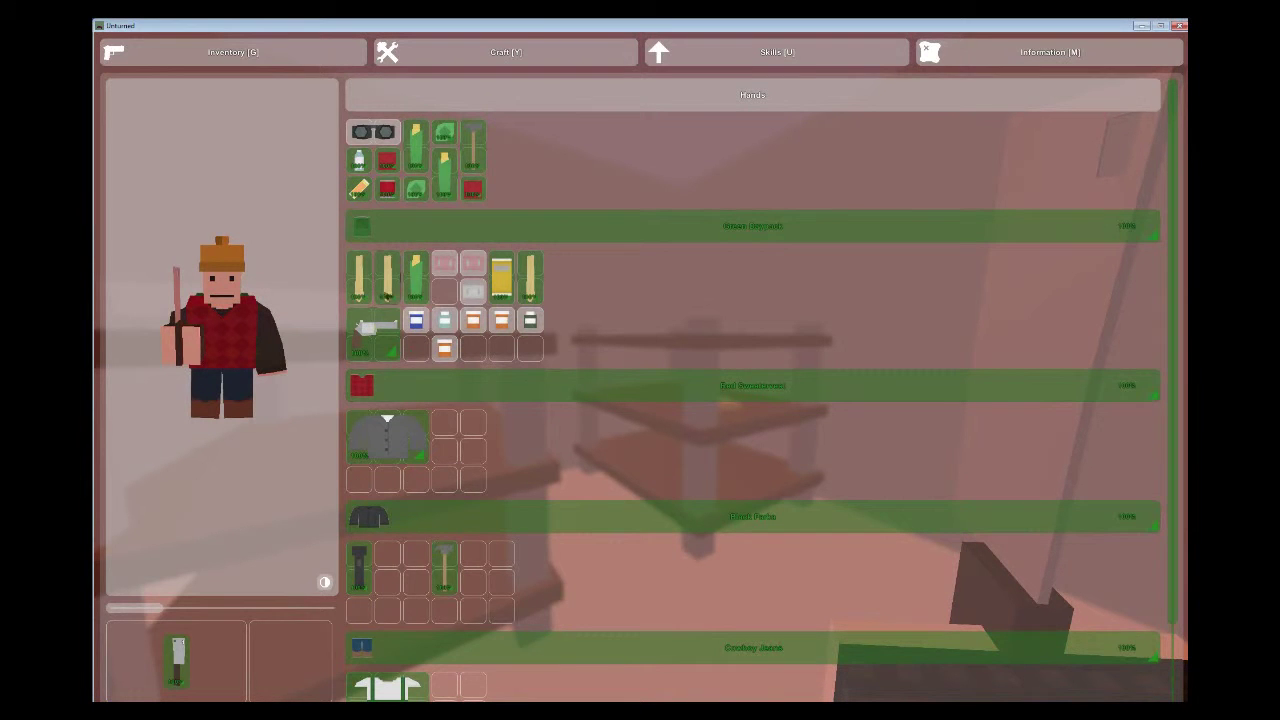
left_click(350, 315)
left_click(368, 308)
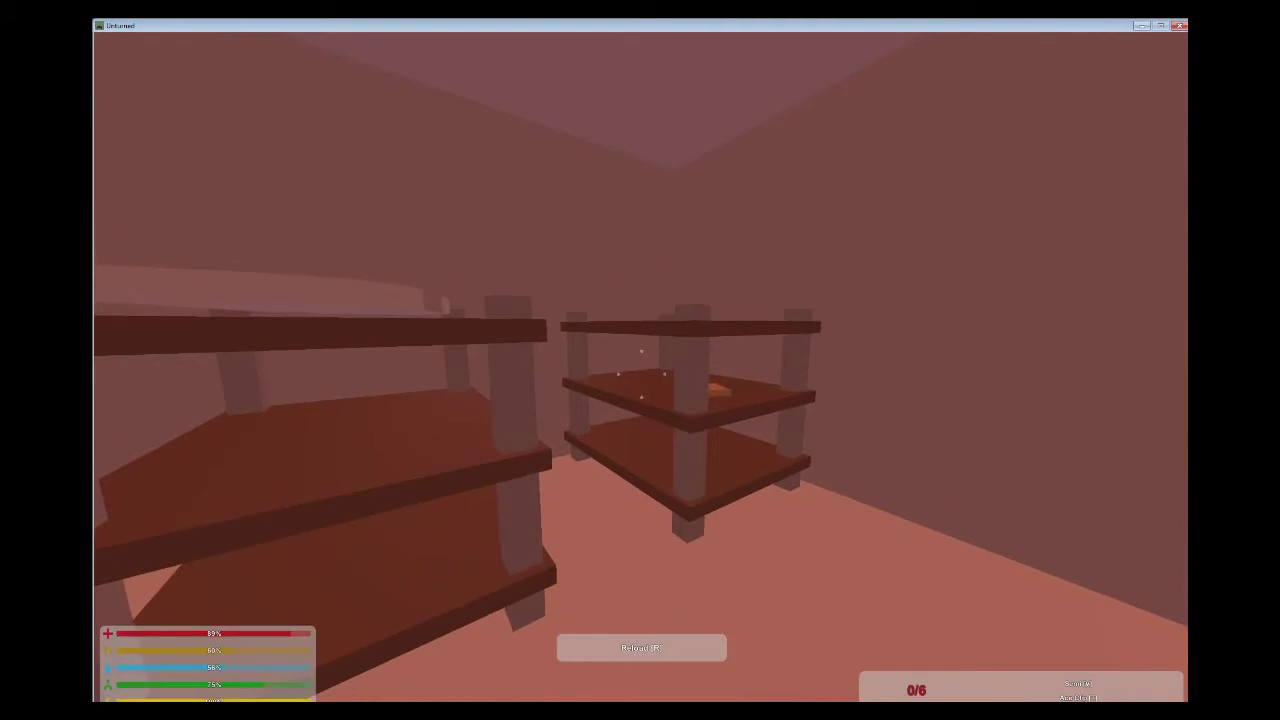
key("g")
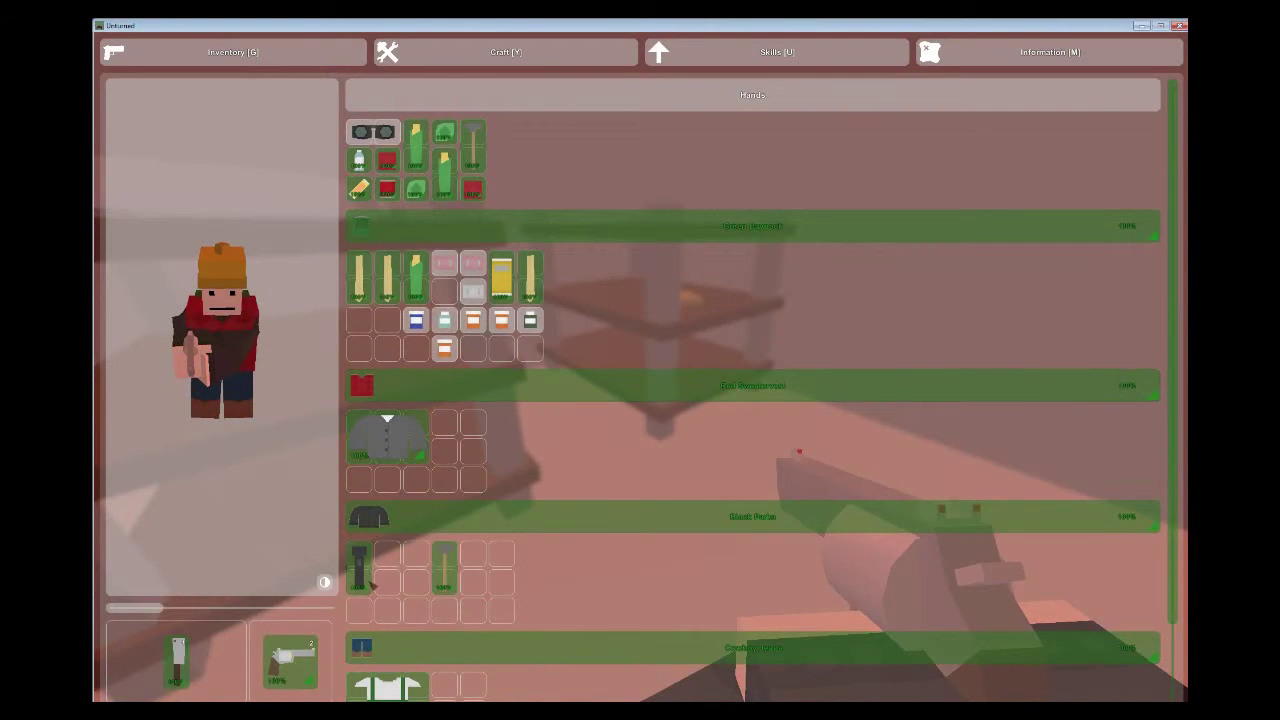
key("g")
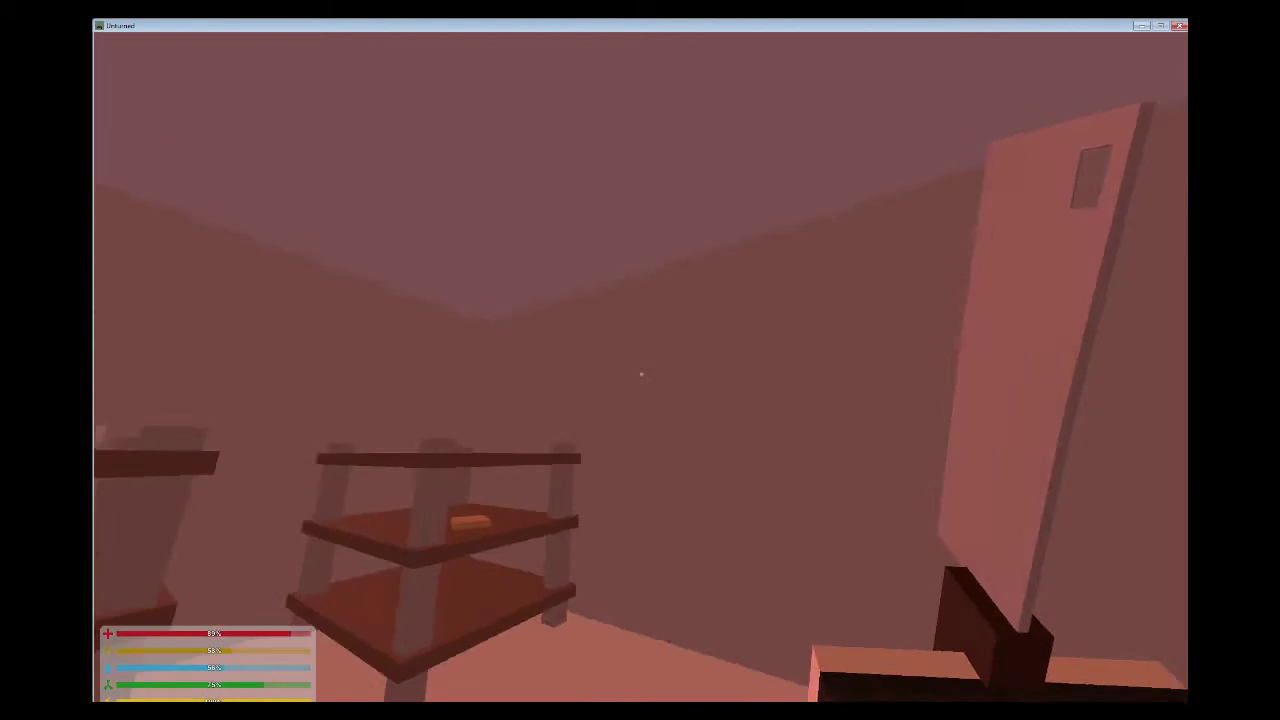
Pick up the bread from the pizza shop's middle shelf
key("w")
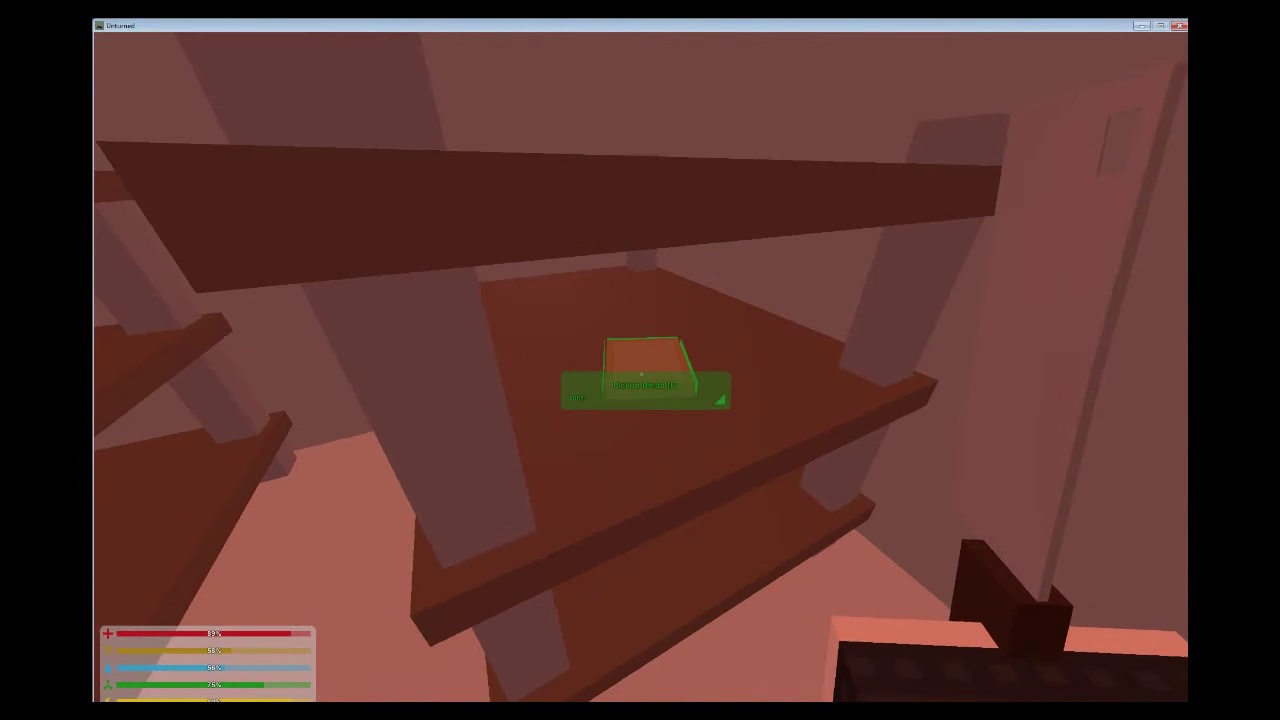
key("f")
key("s")
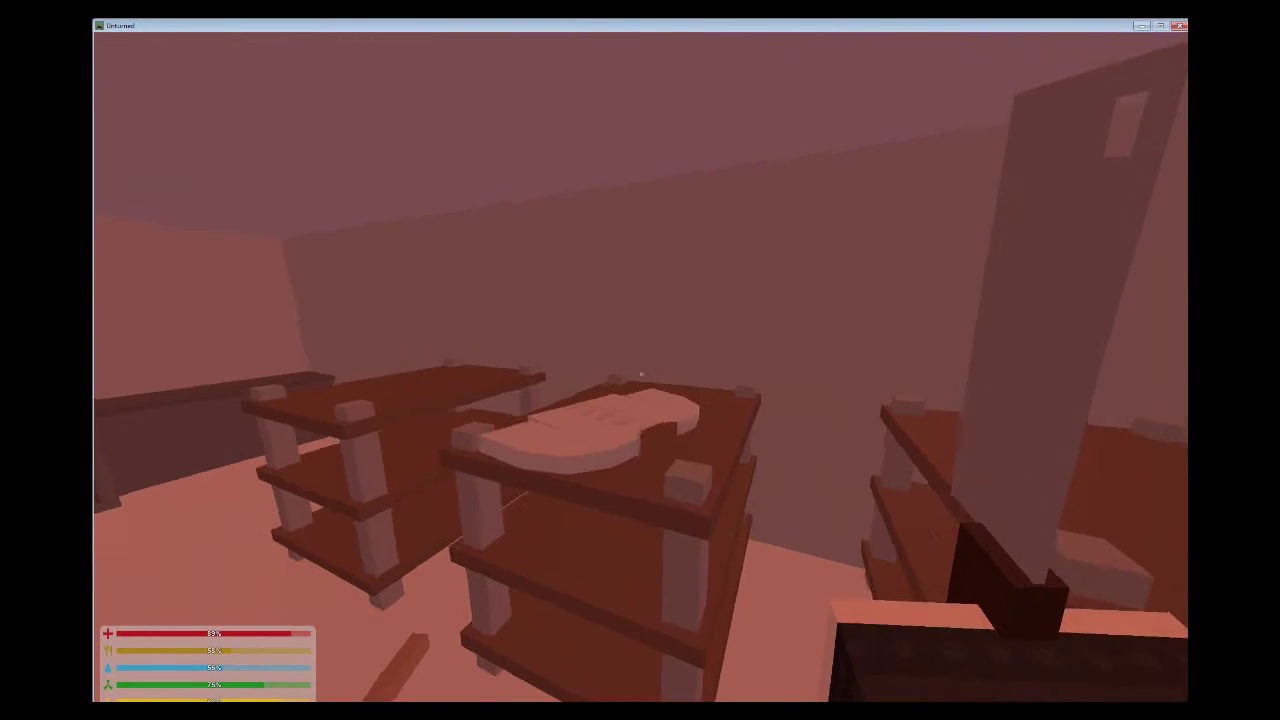
Try grabbing another shelf item, get Missing Space, and bring up the inventory
key("w")
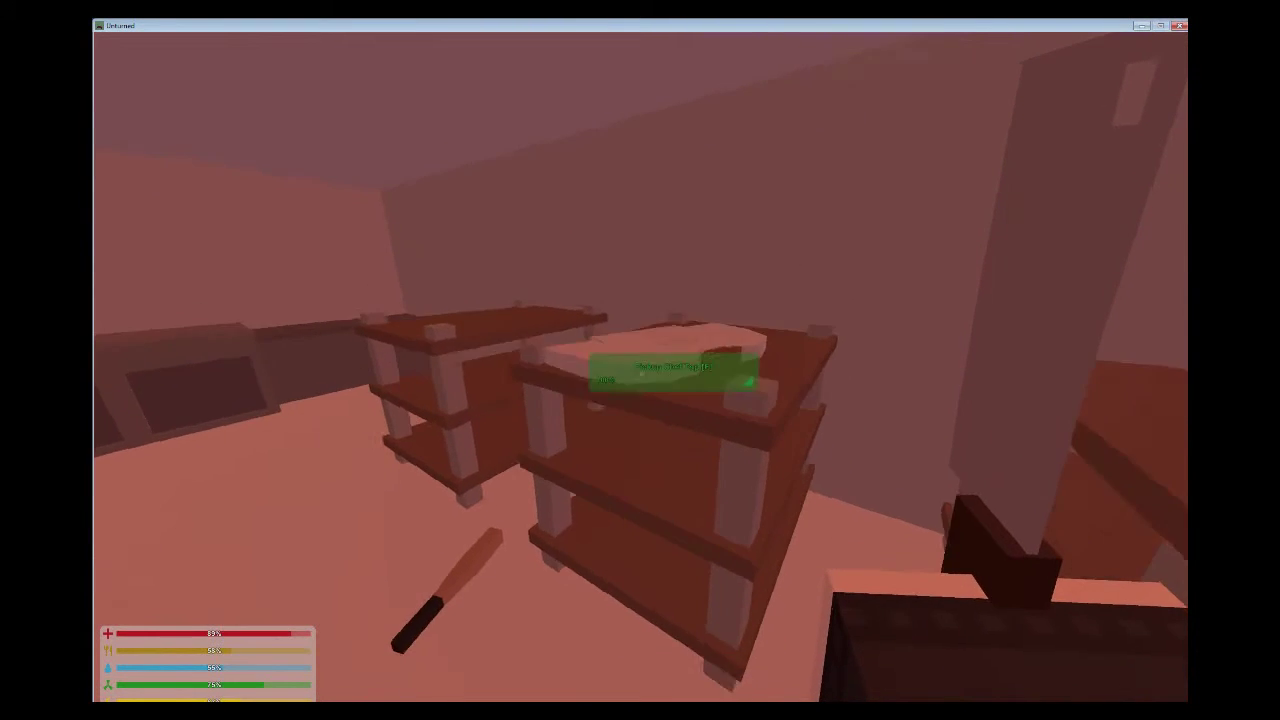
key("f")
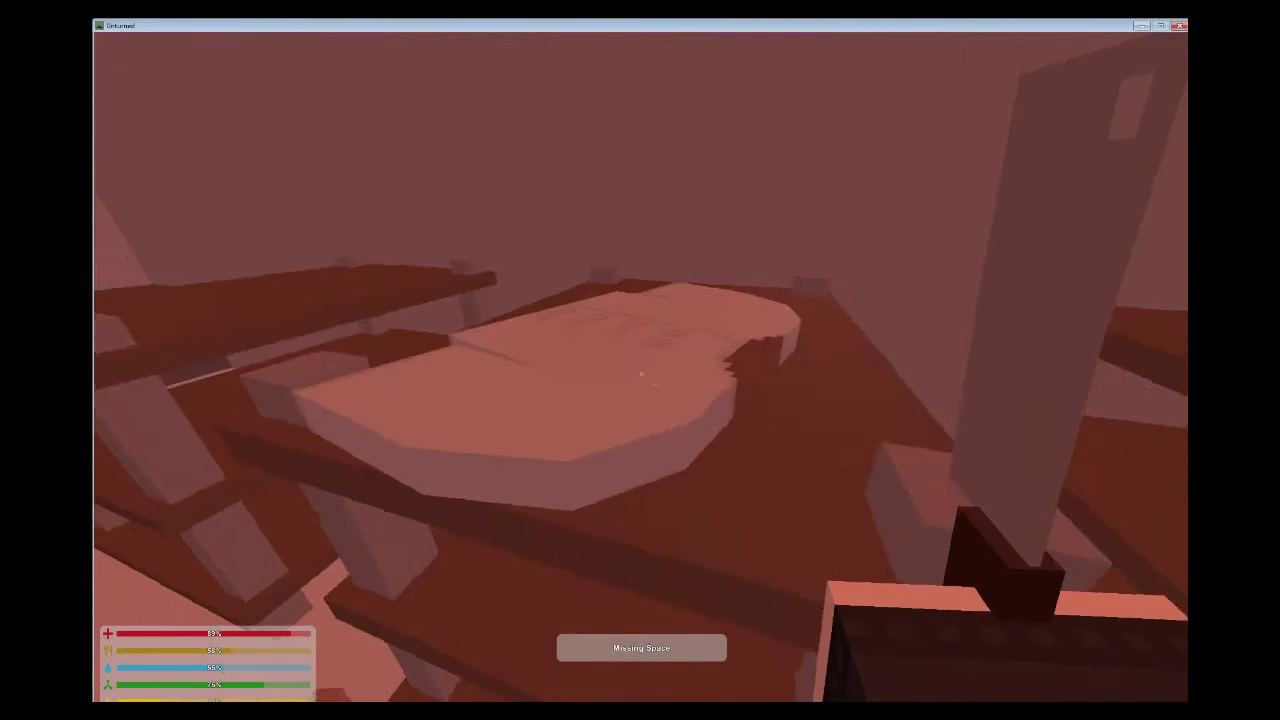
key("g")
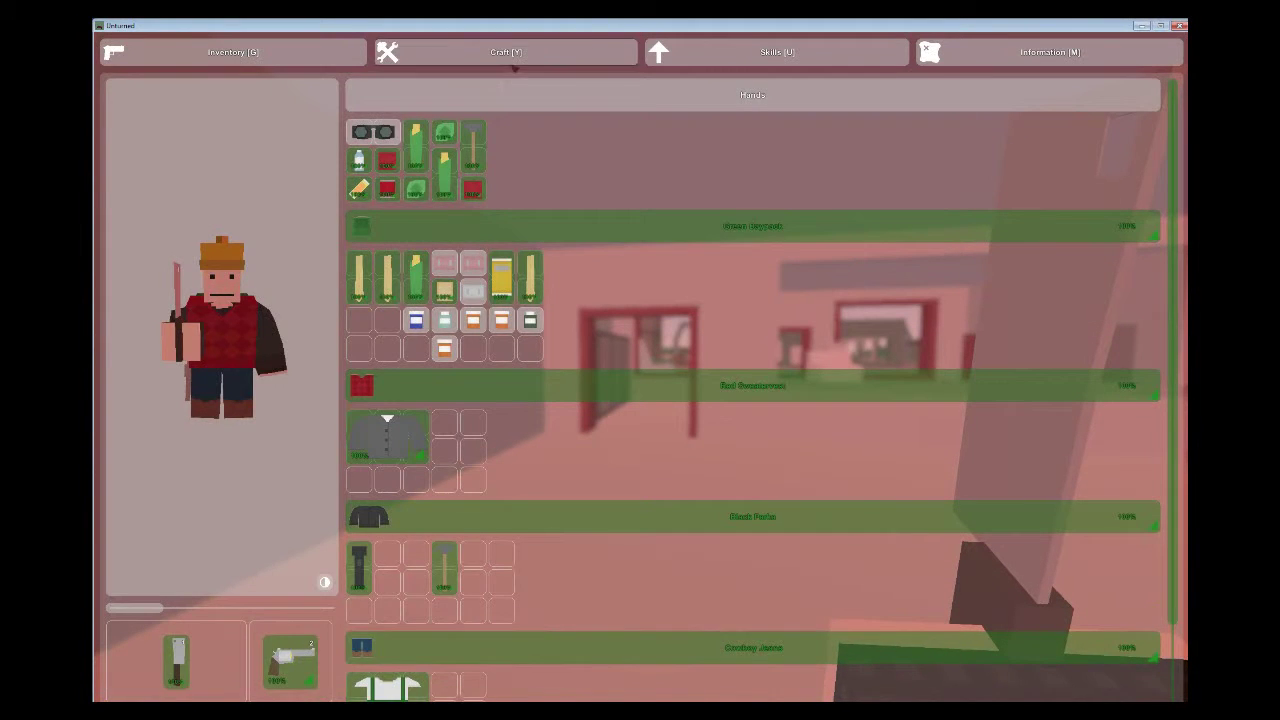
Browse crafting categories and craft the top two medical (+) recipes, then leave crafting
left_click(511, 60)
left_click(620, 155)
left_click(573, 150)
left_click(592, 96)
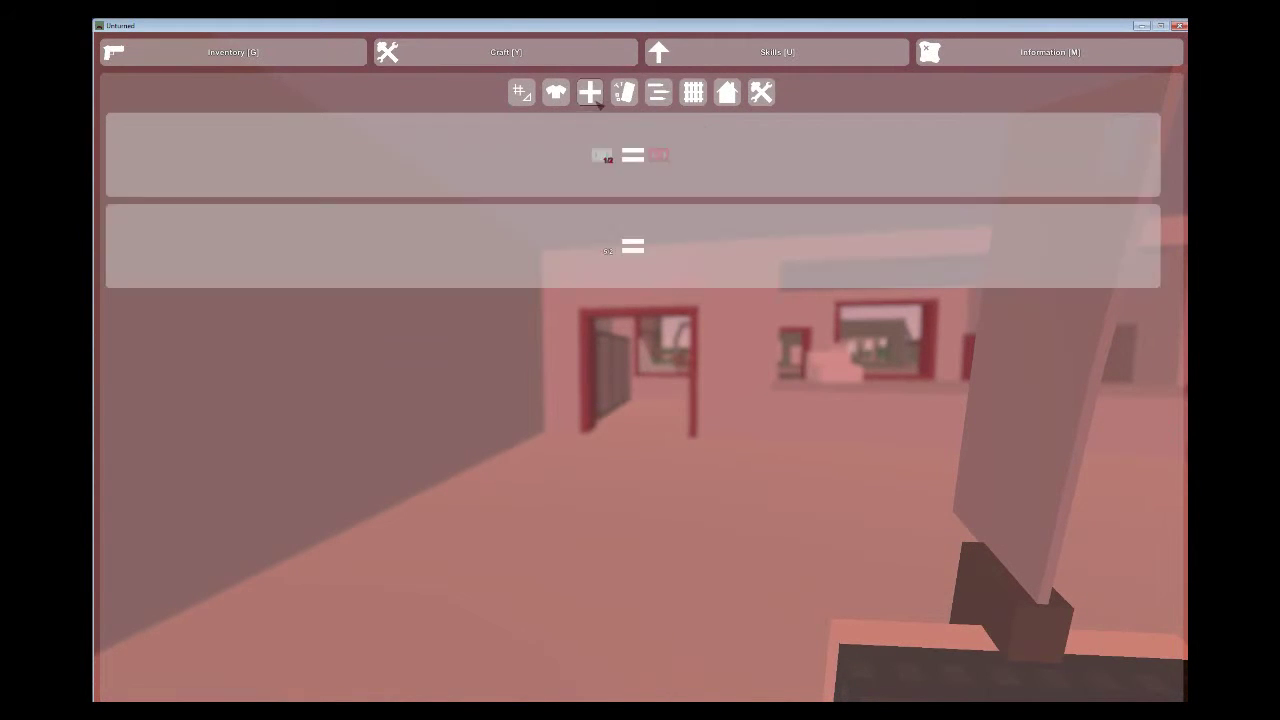
left_click(648, 237)
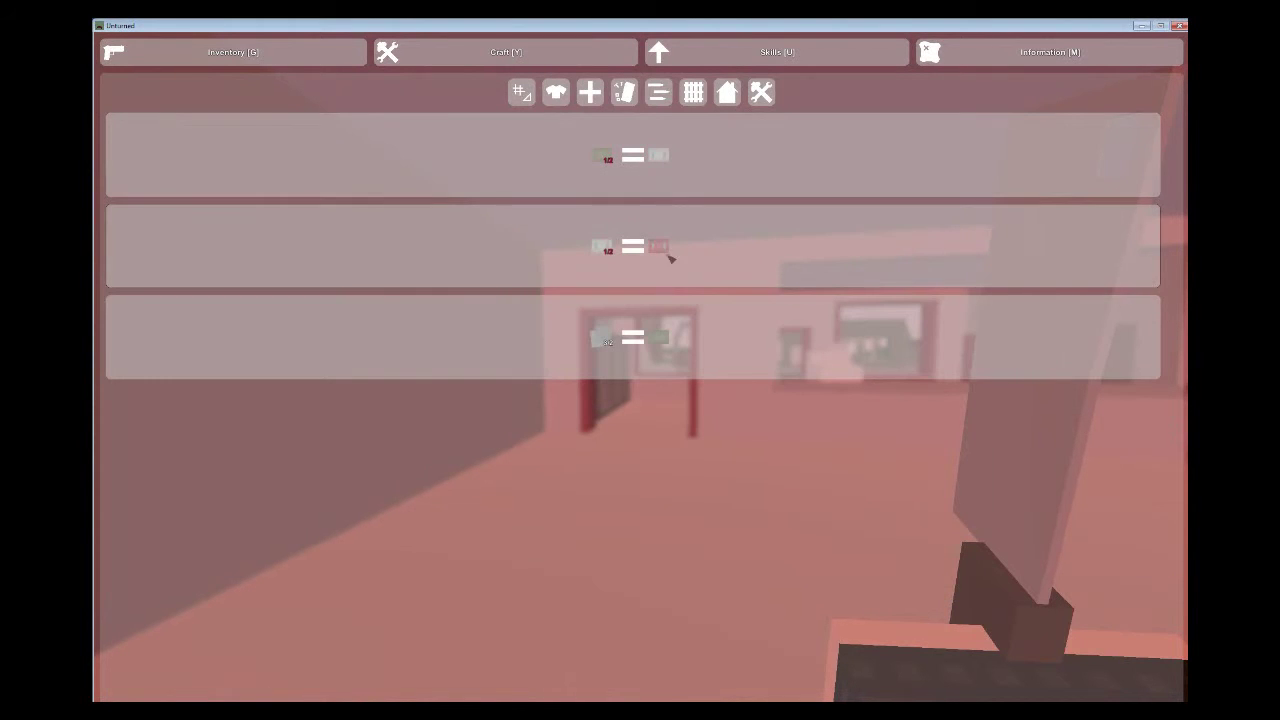
left_click(640, 160)
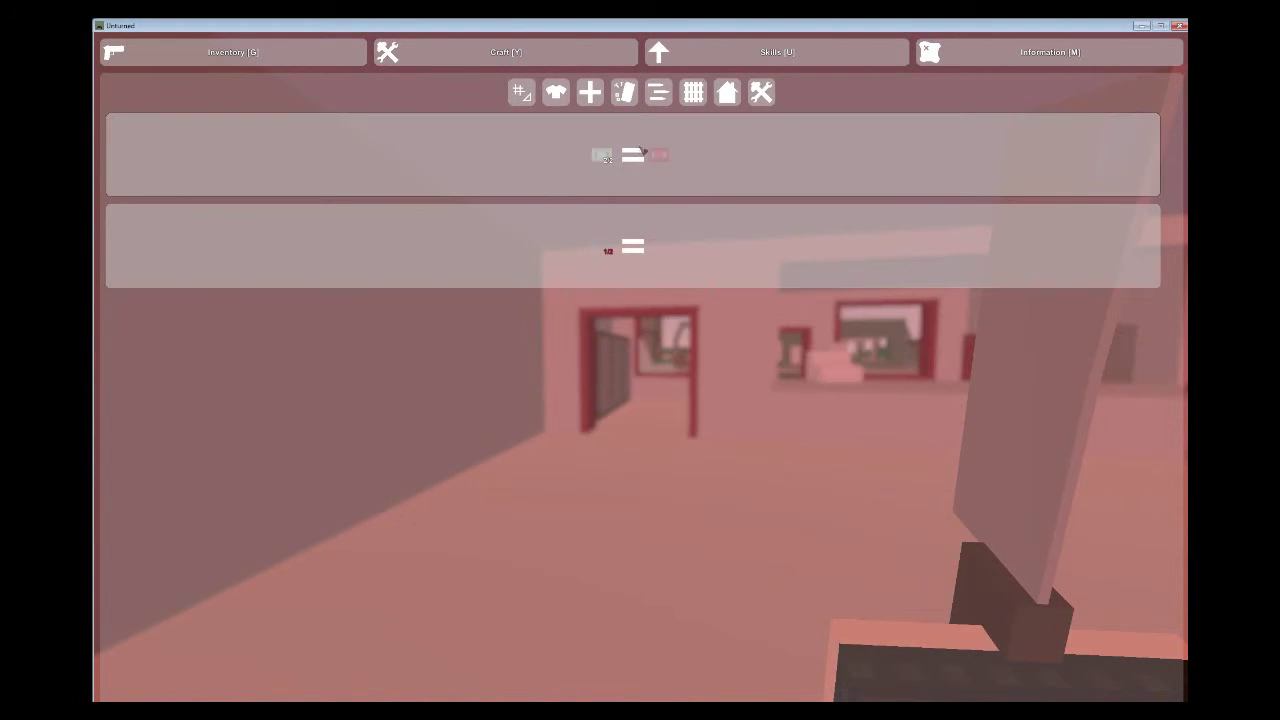
key("y")
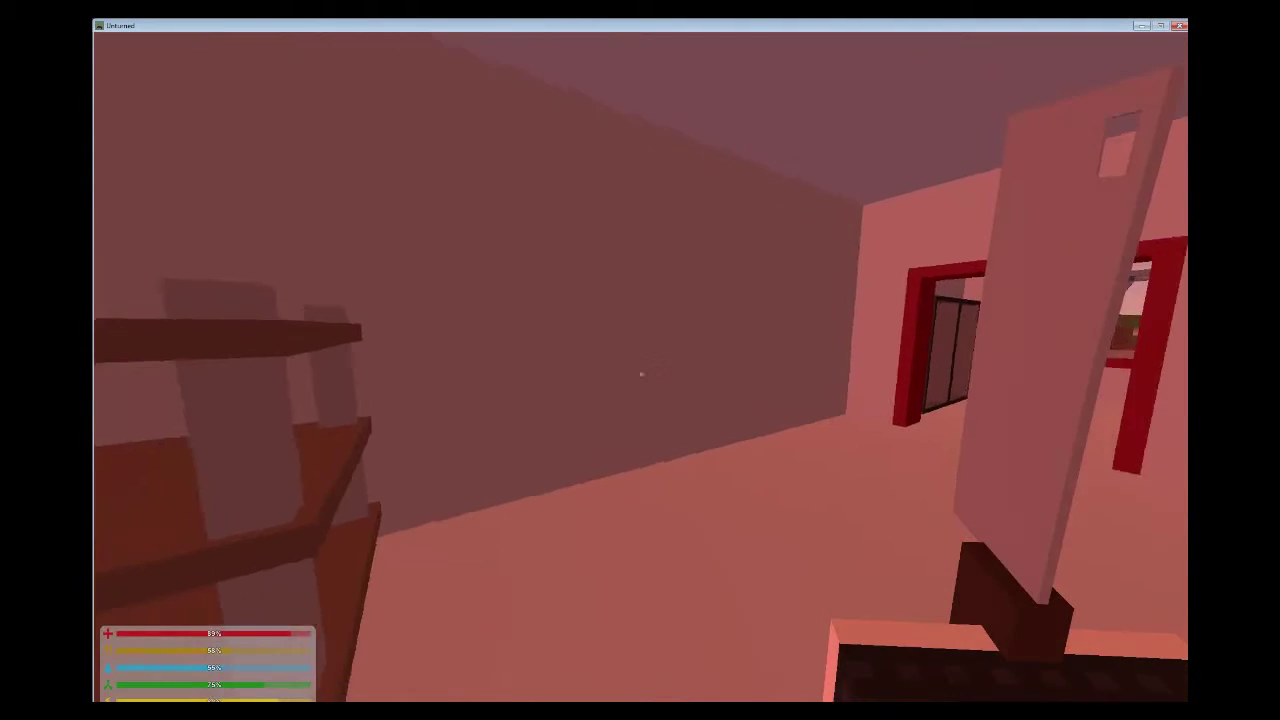
Walk through the red doorway onto the street and strike the approaching zombie
key("w")
key("w")
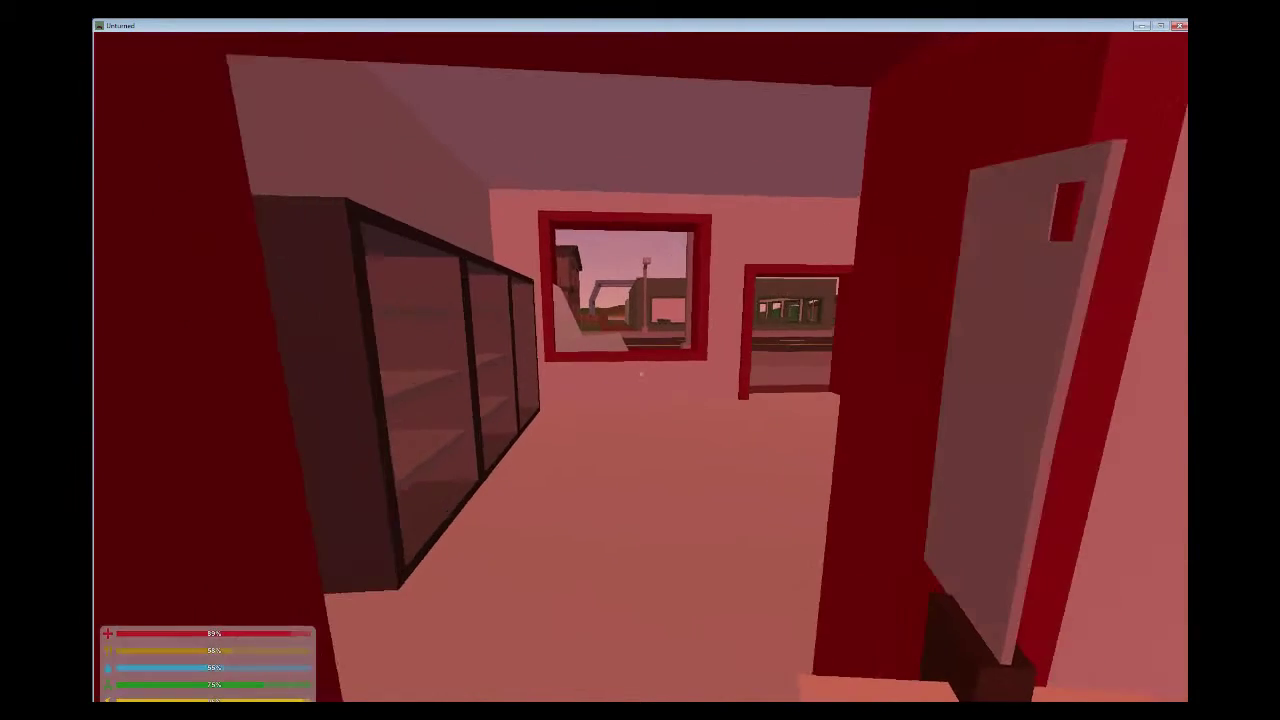
key("w")
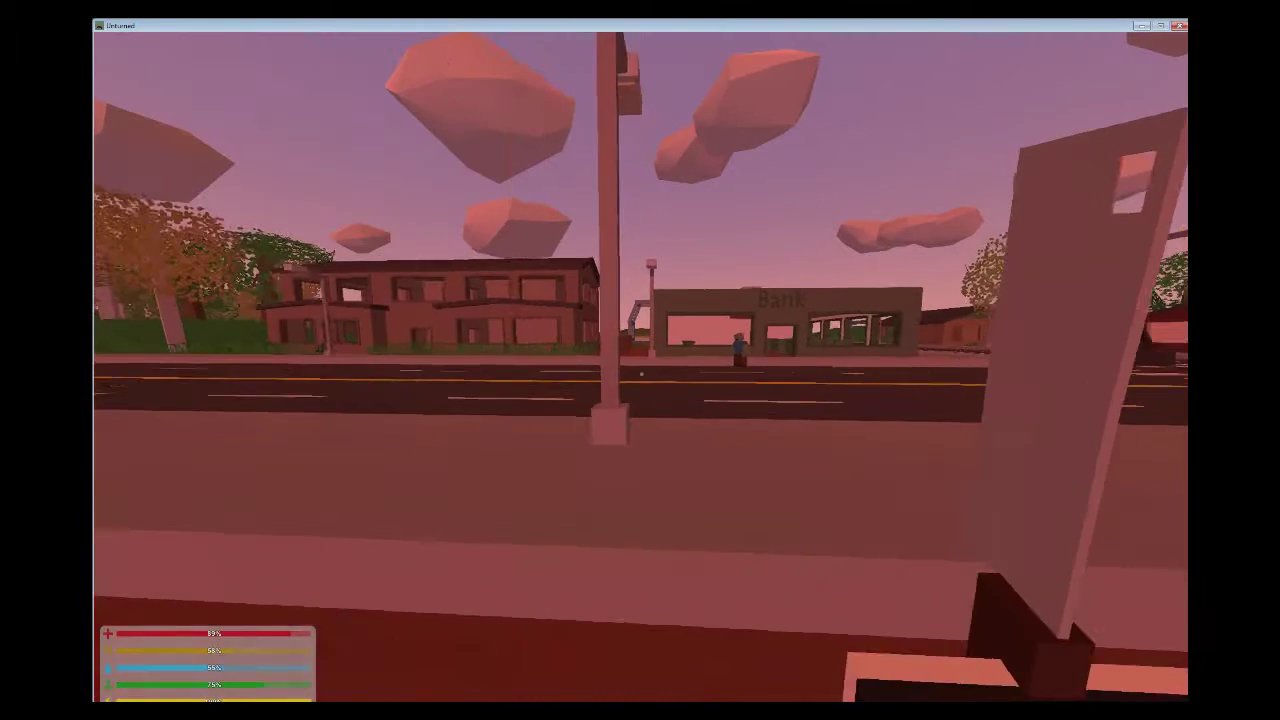
key("w")
key("w")
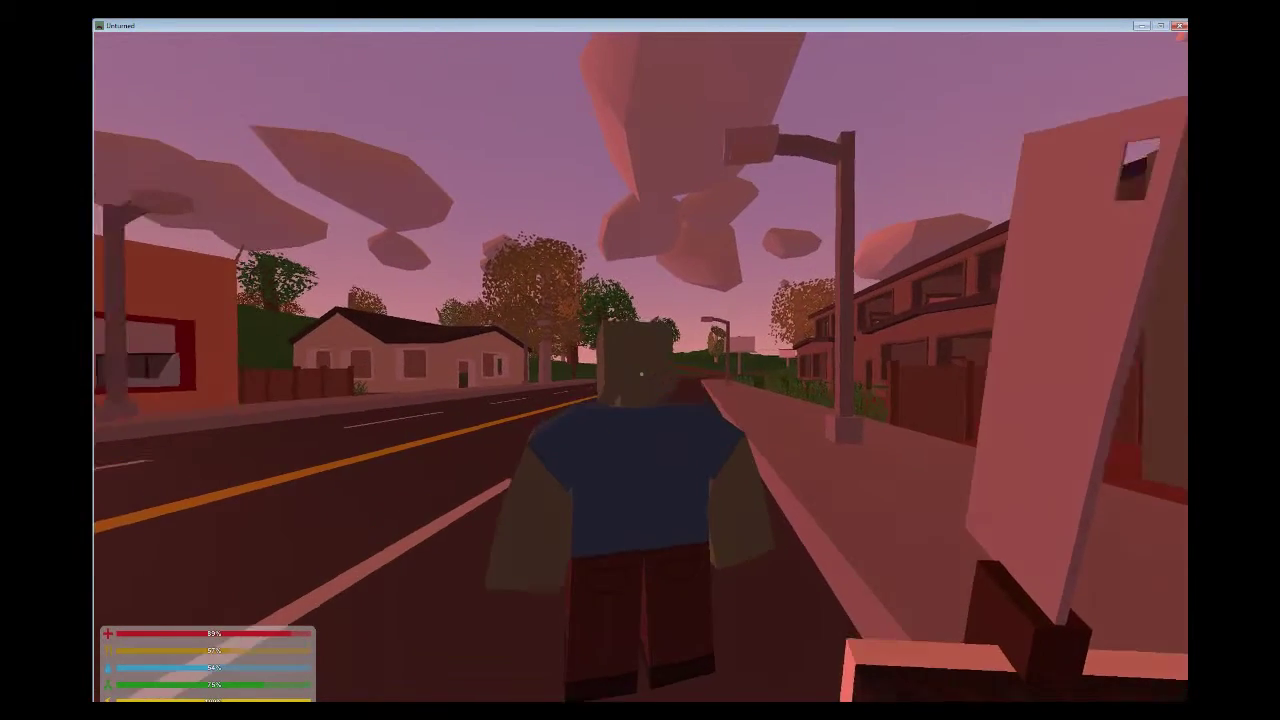
left_click(640, 360)
Climb through a nearby house's window, exit into the yard, and bring up crafting
key("w")
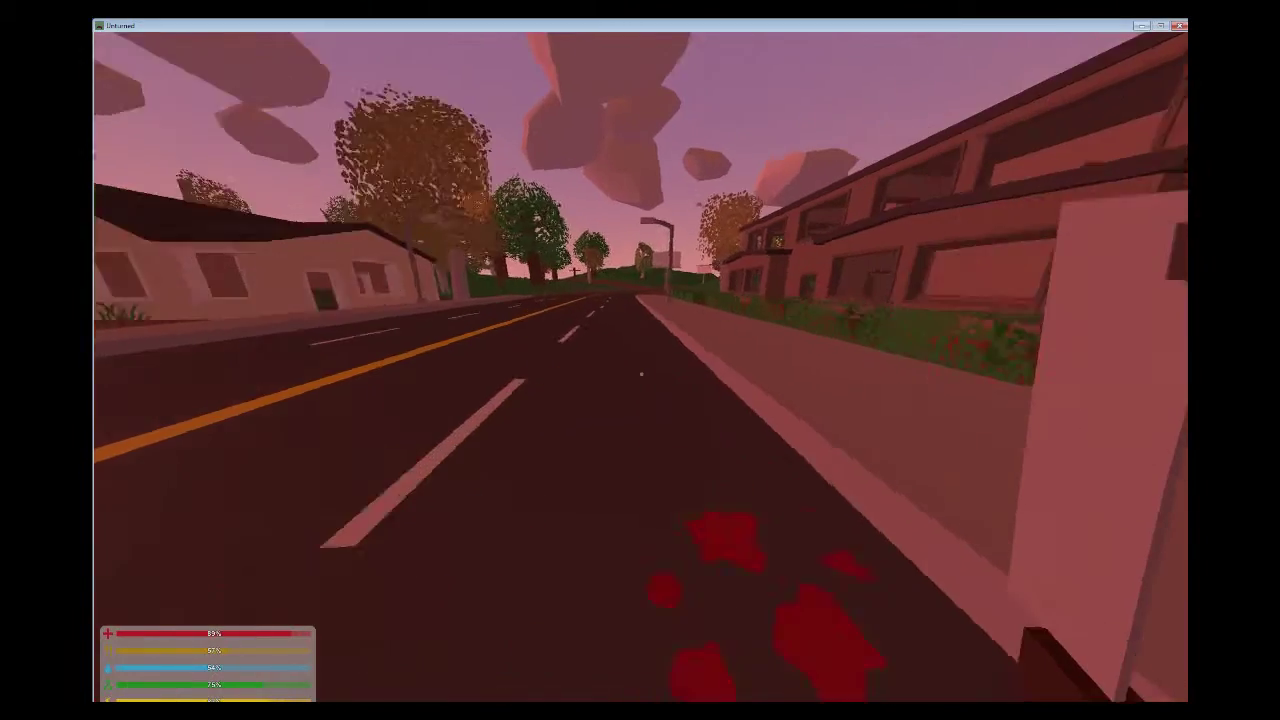
key("w")
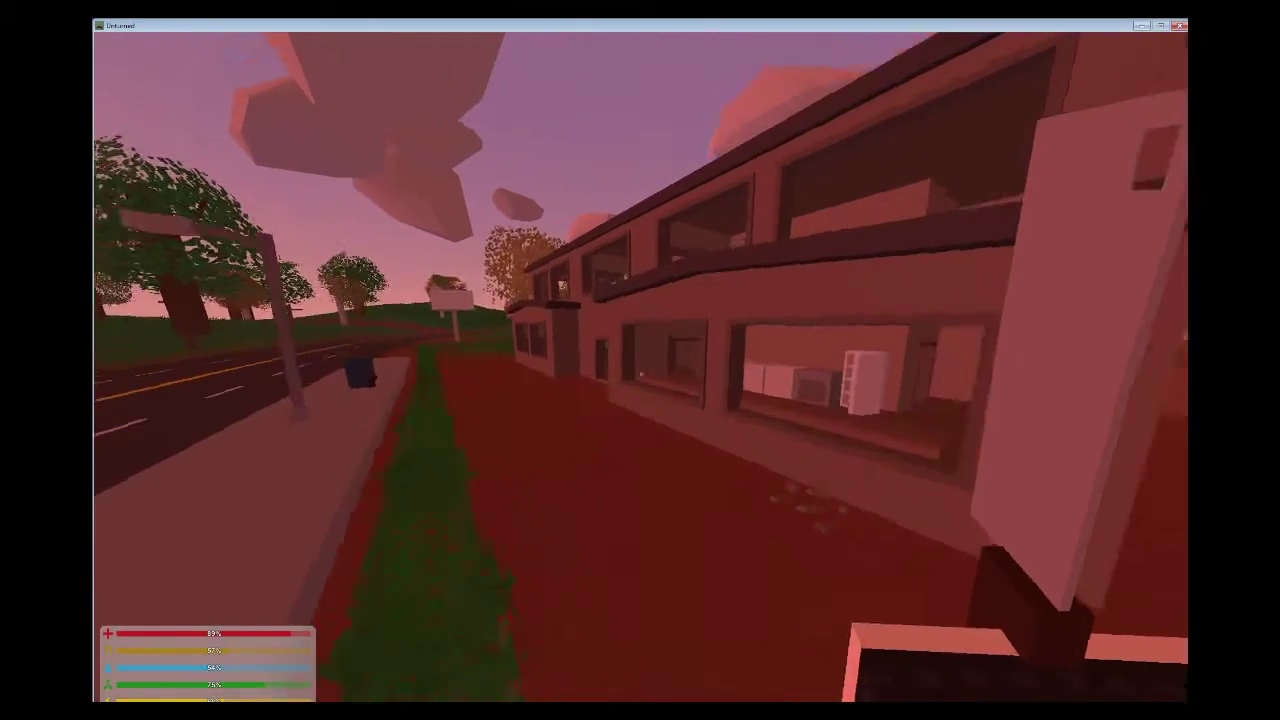
key("w")
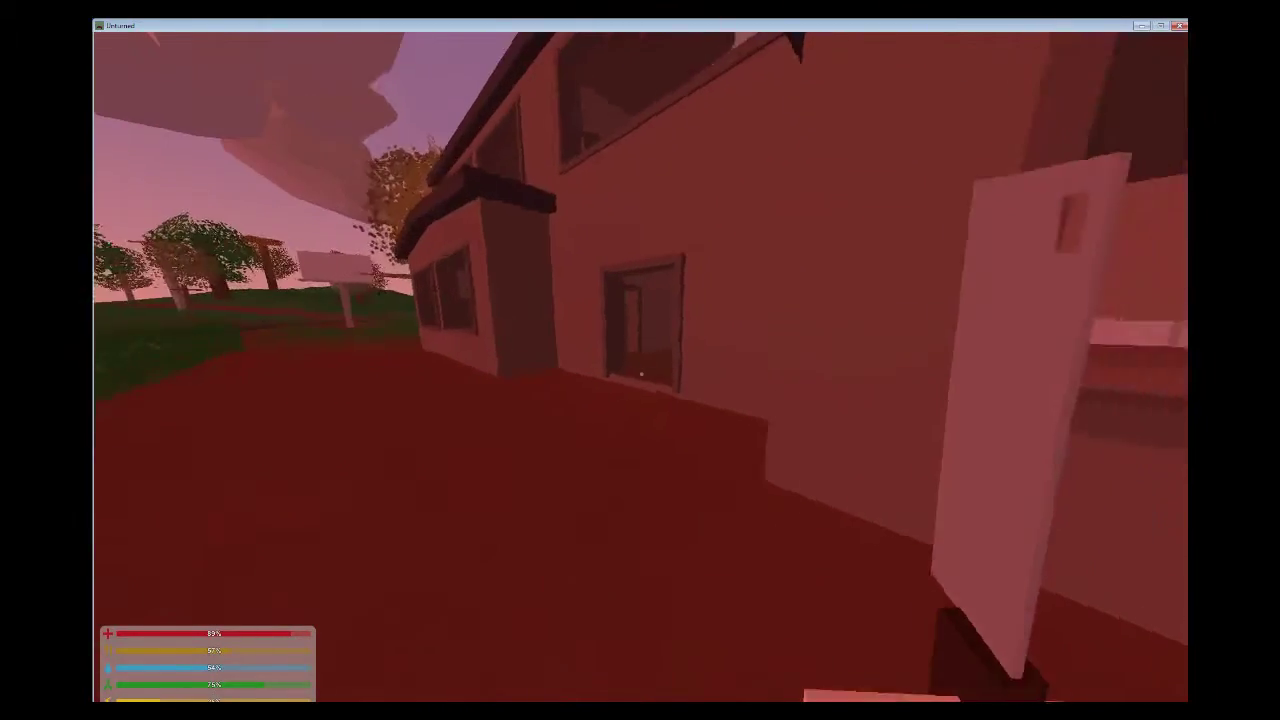
key("w")
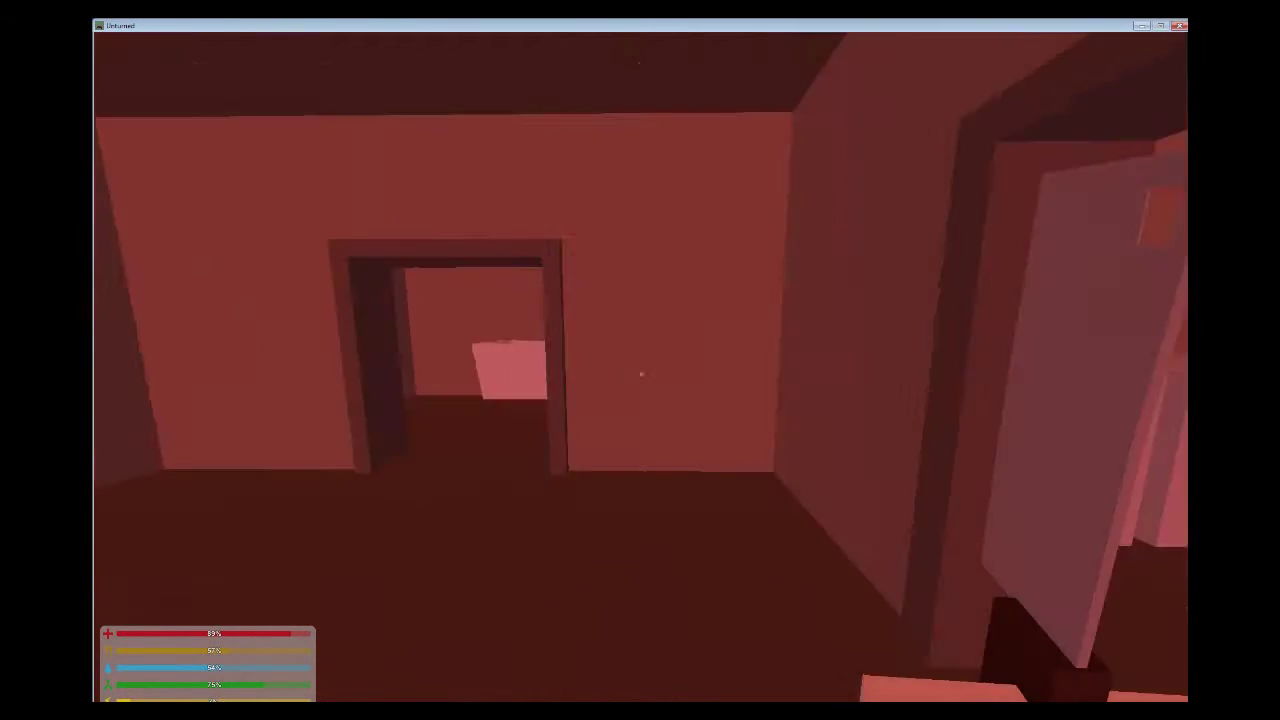
key("w")
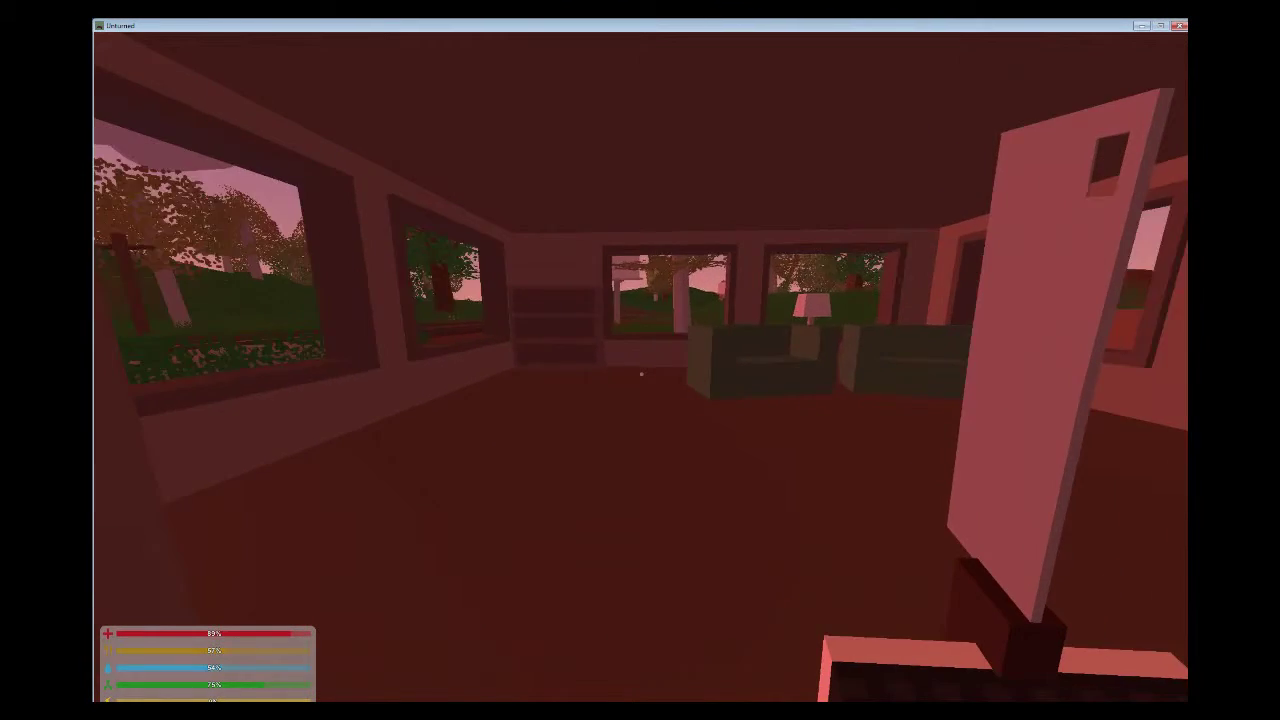
key("w")
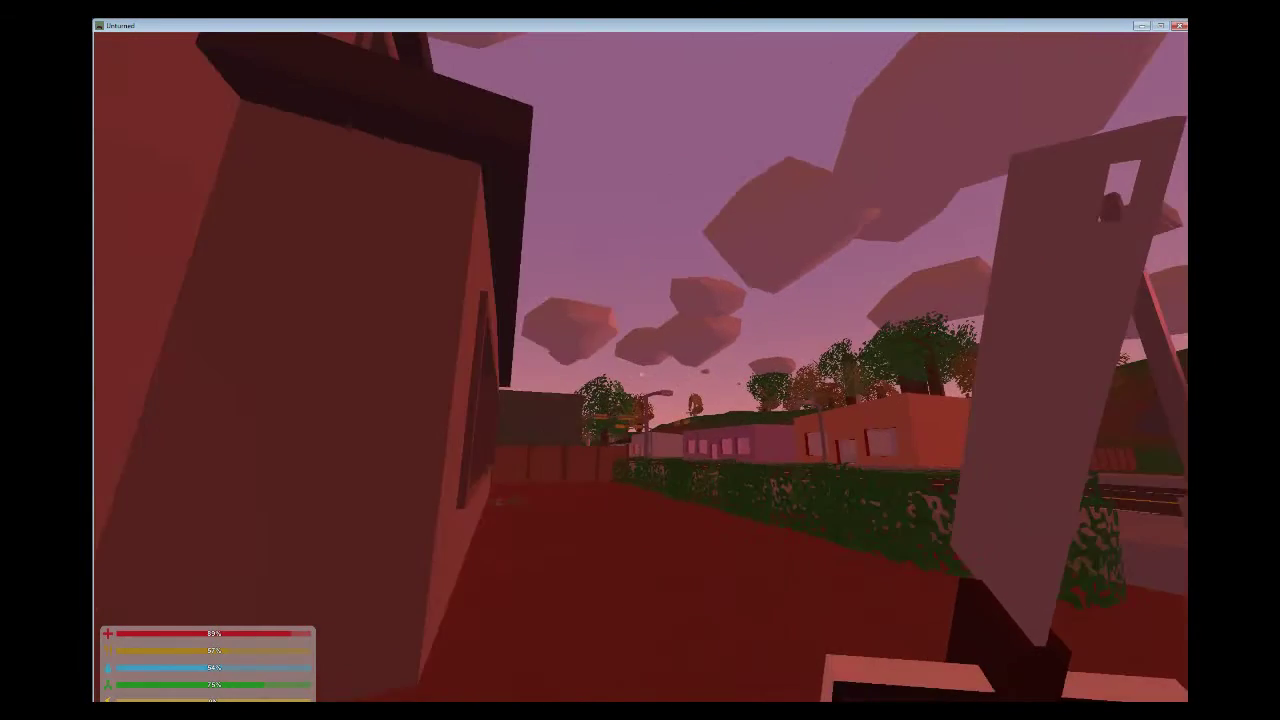
key("y")
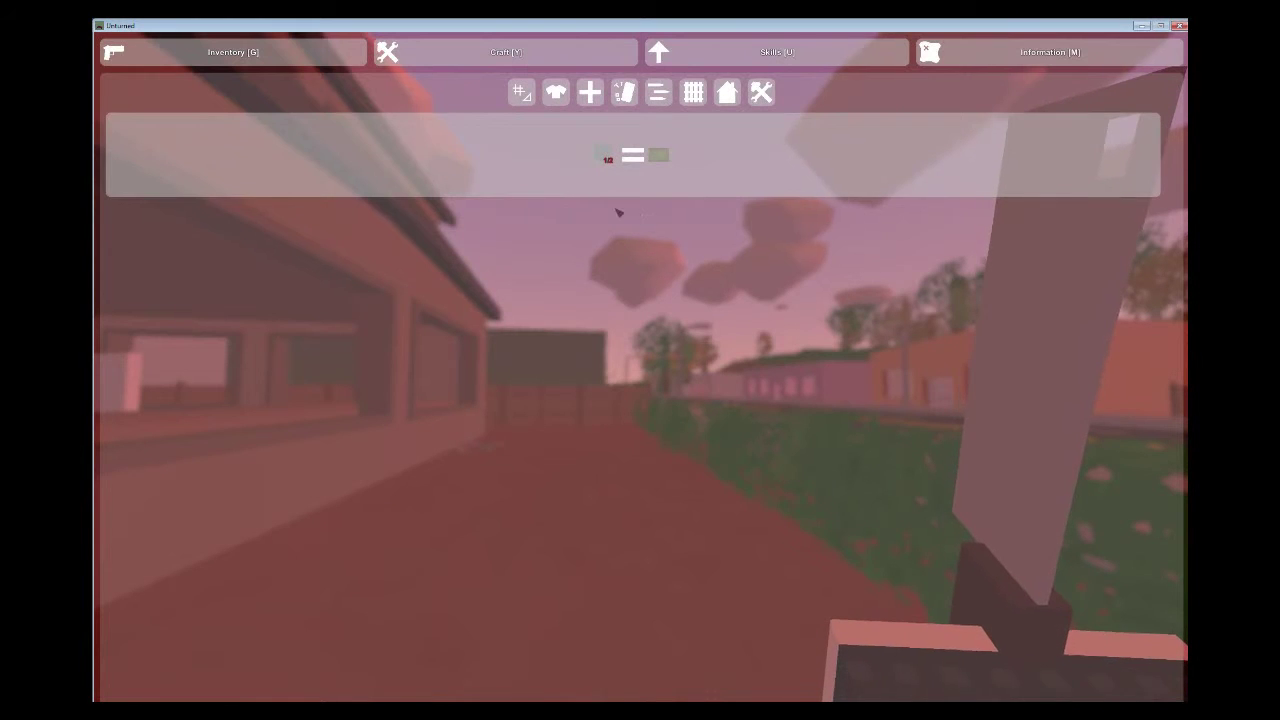
Check the island map, then walk down the street past the Bank to the black truck
left_click(953, 50)
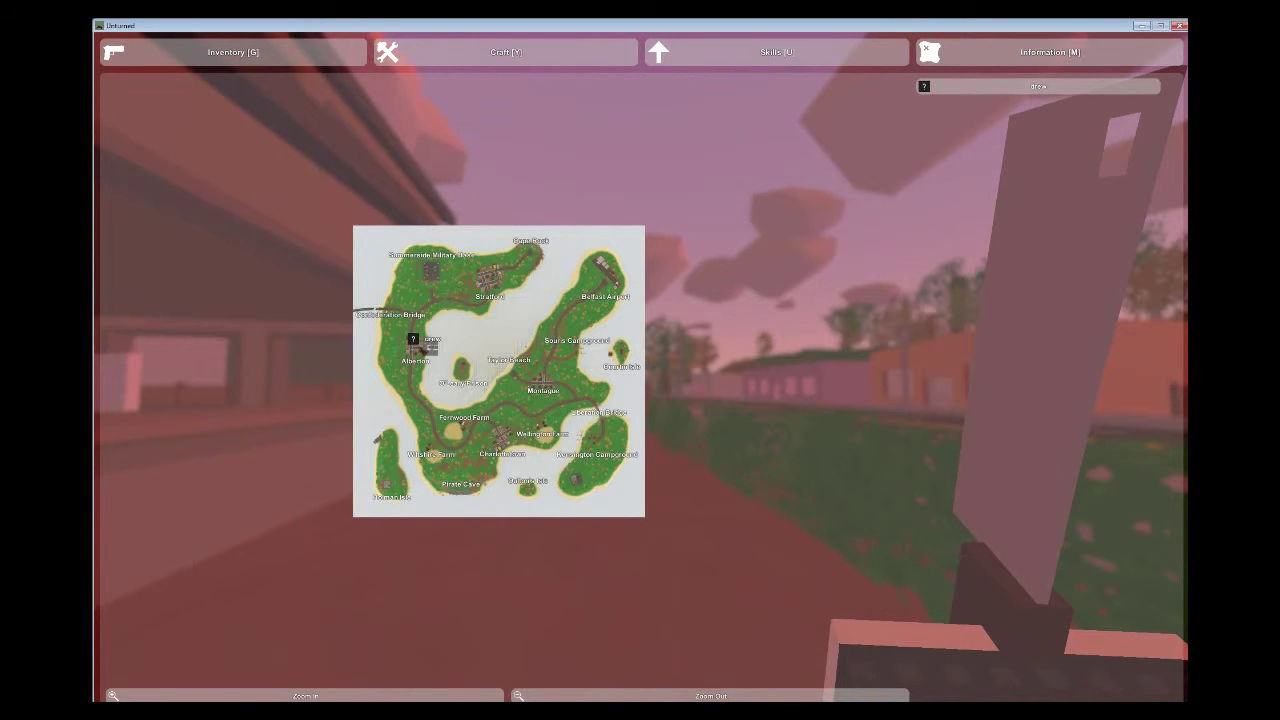
key("m")
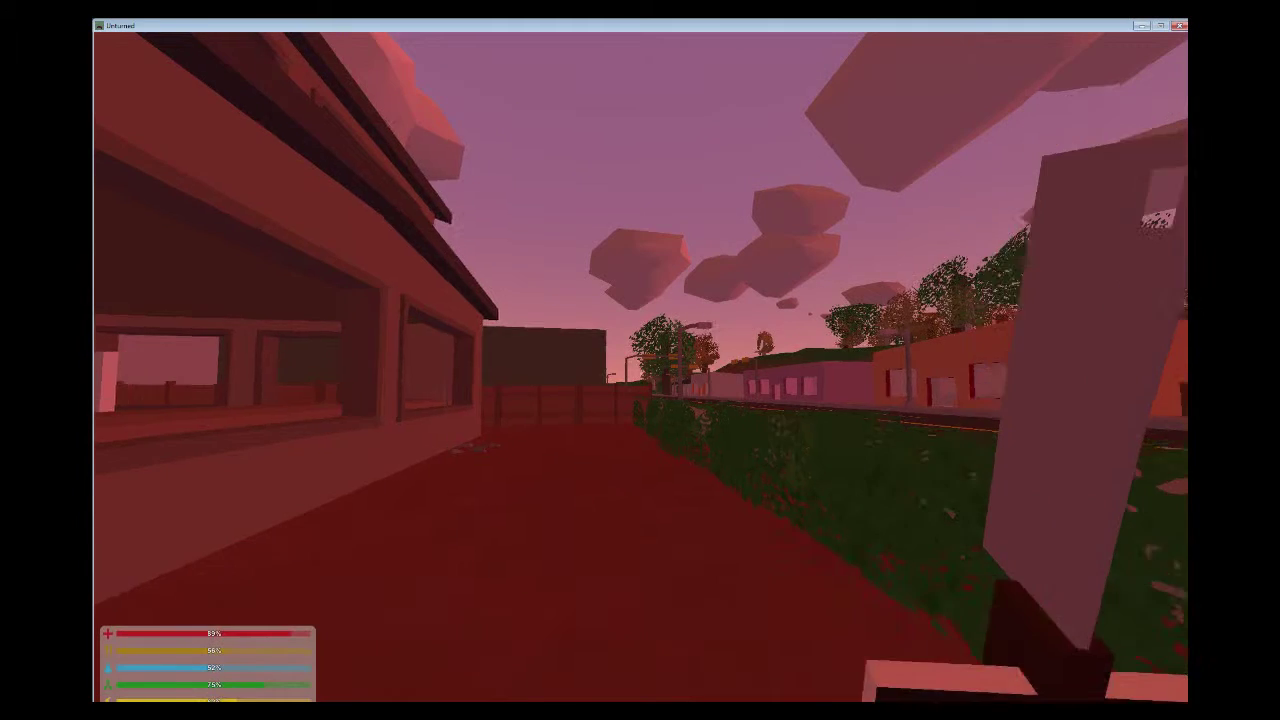
key("w")
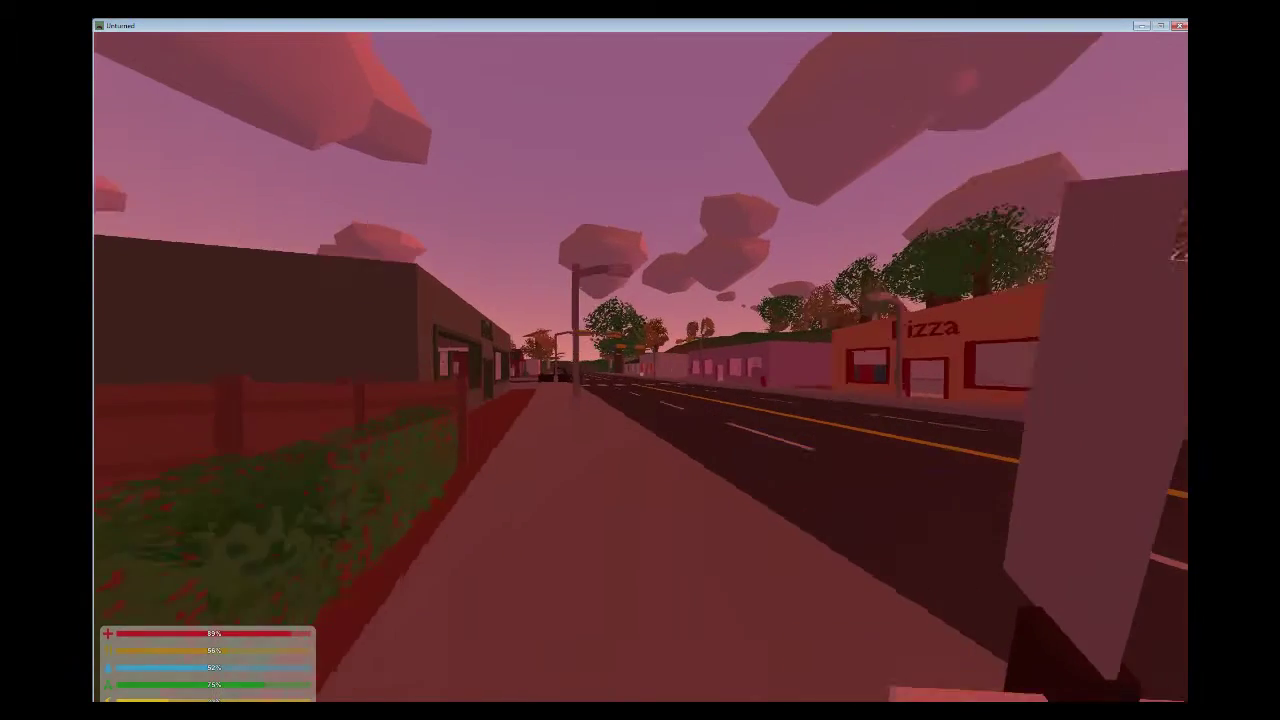
key("w")
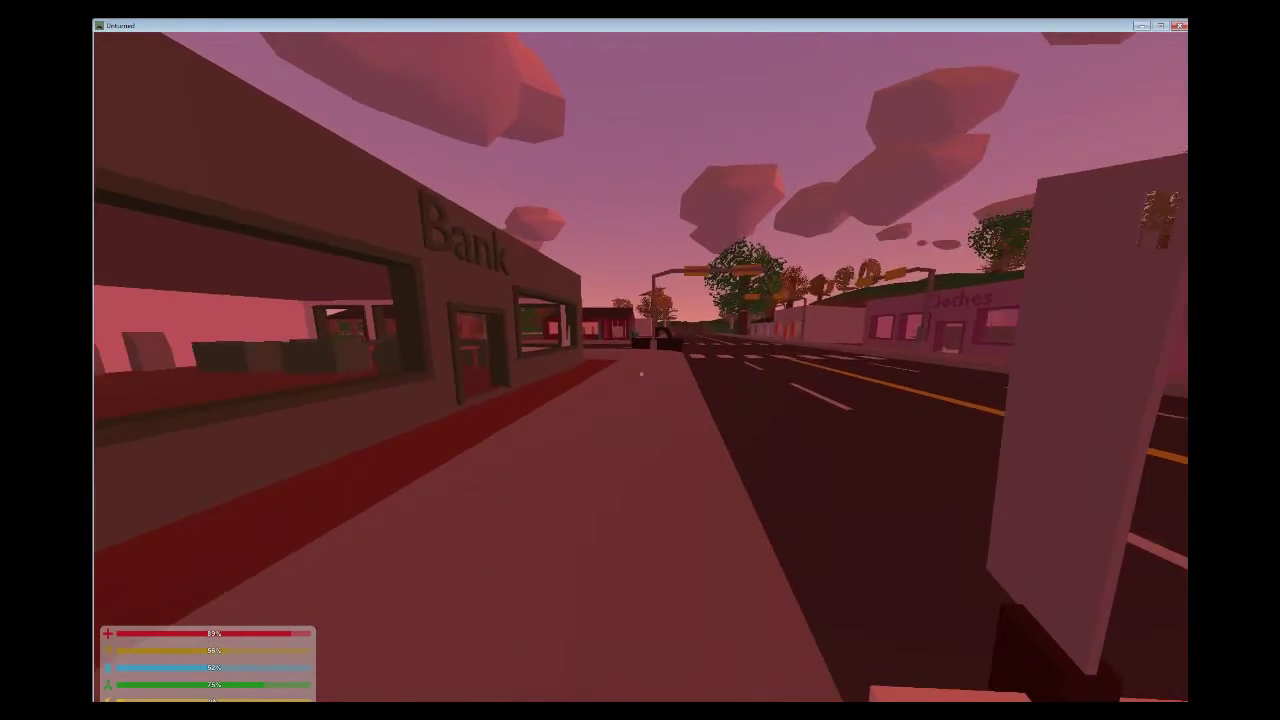
key("w")
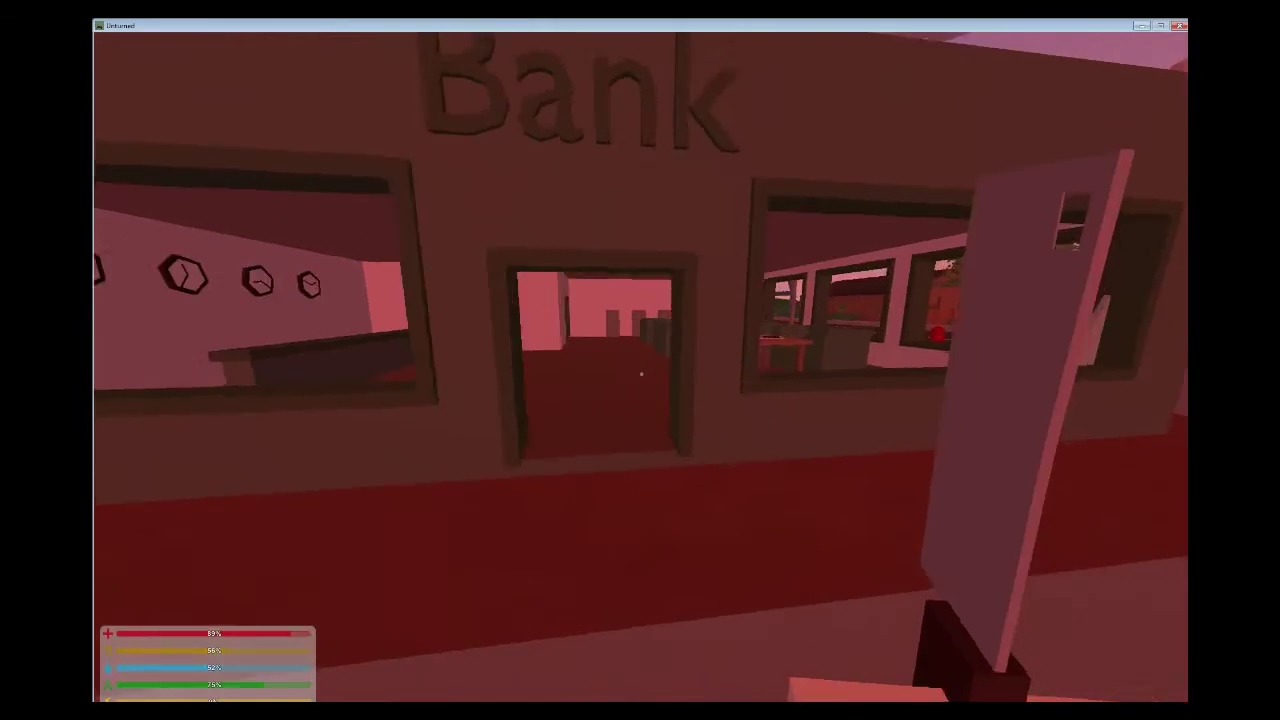
key("w")
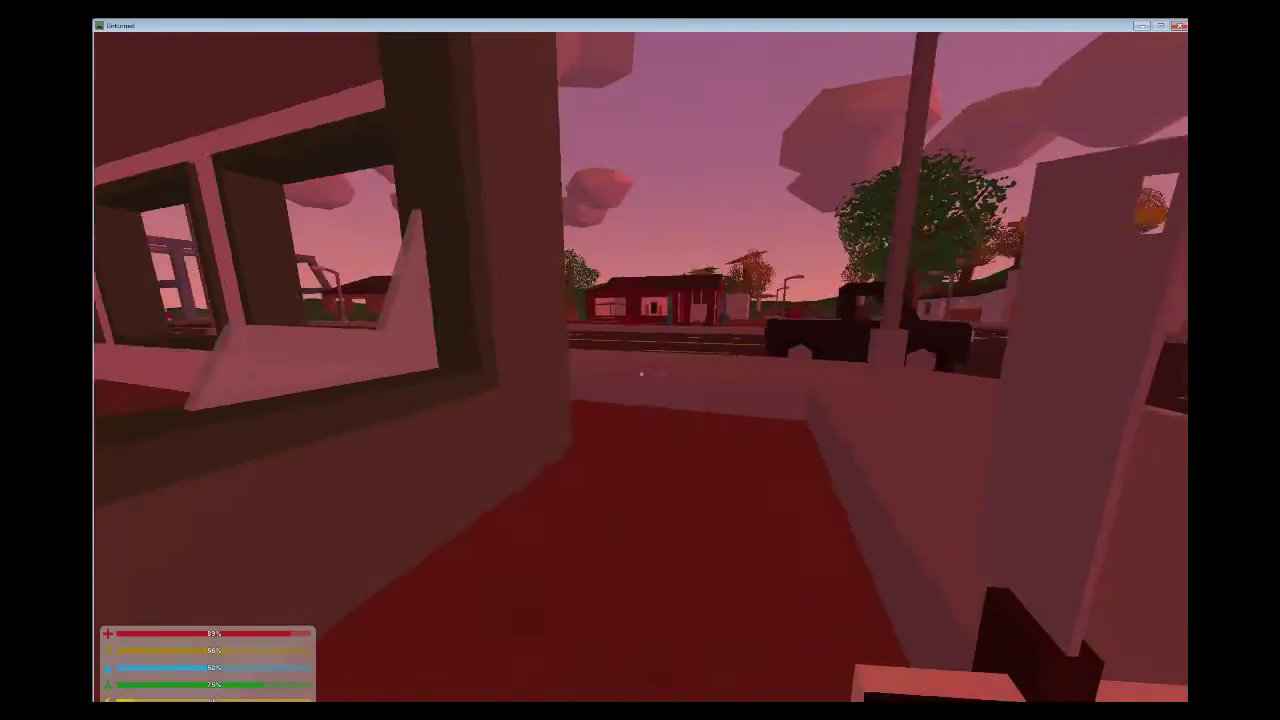
key("w")
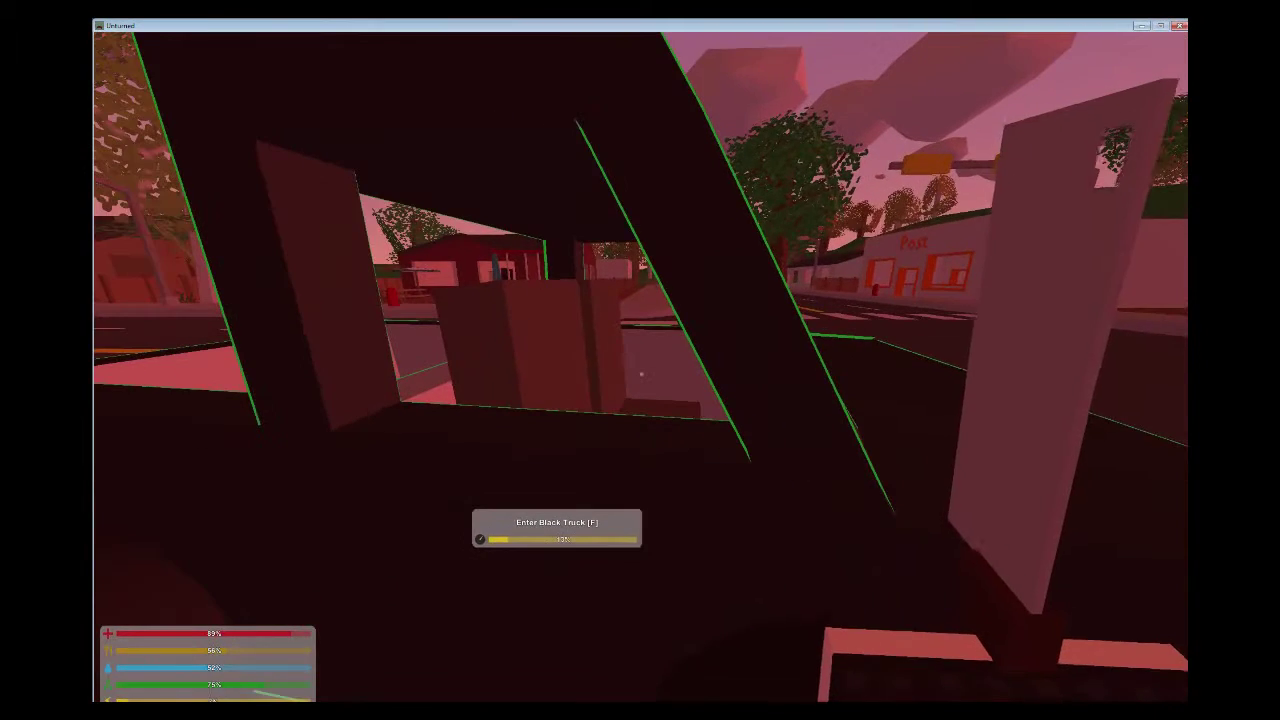
Board the black truck and drive the highway to the checkpoint tunnel, checking the map repeatedly
key("f")
key("m")
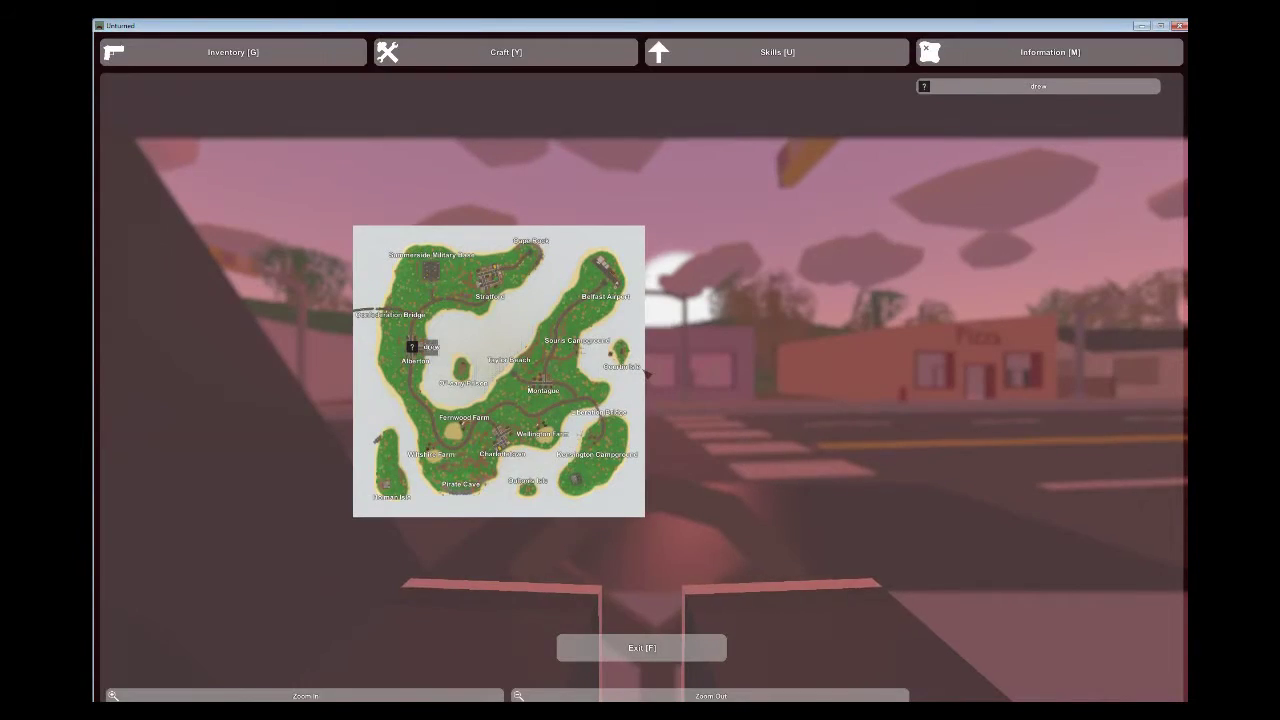
key("f")
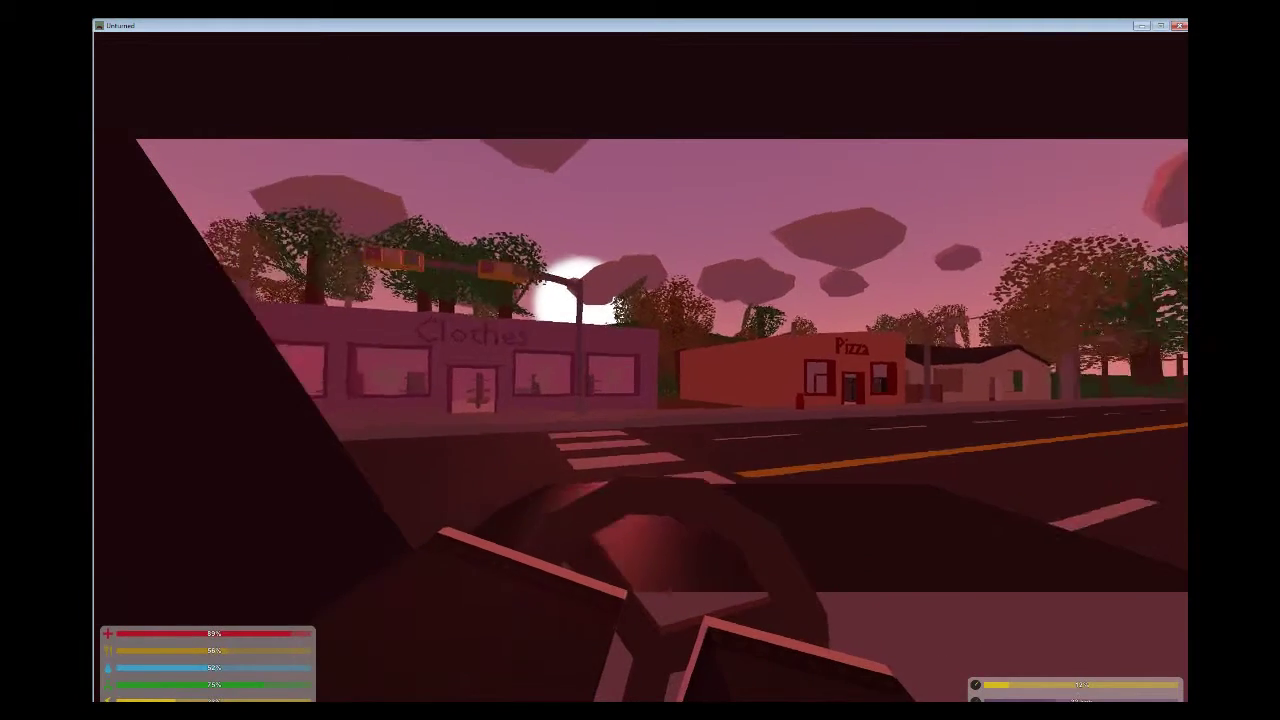
key("m")
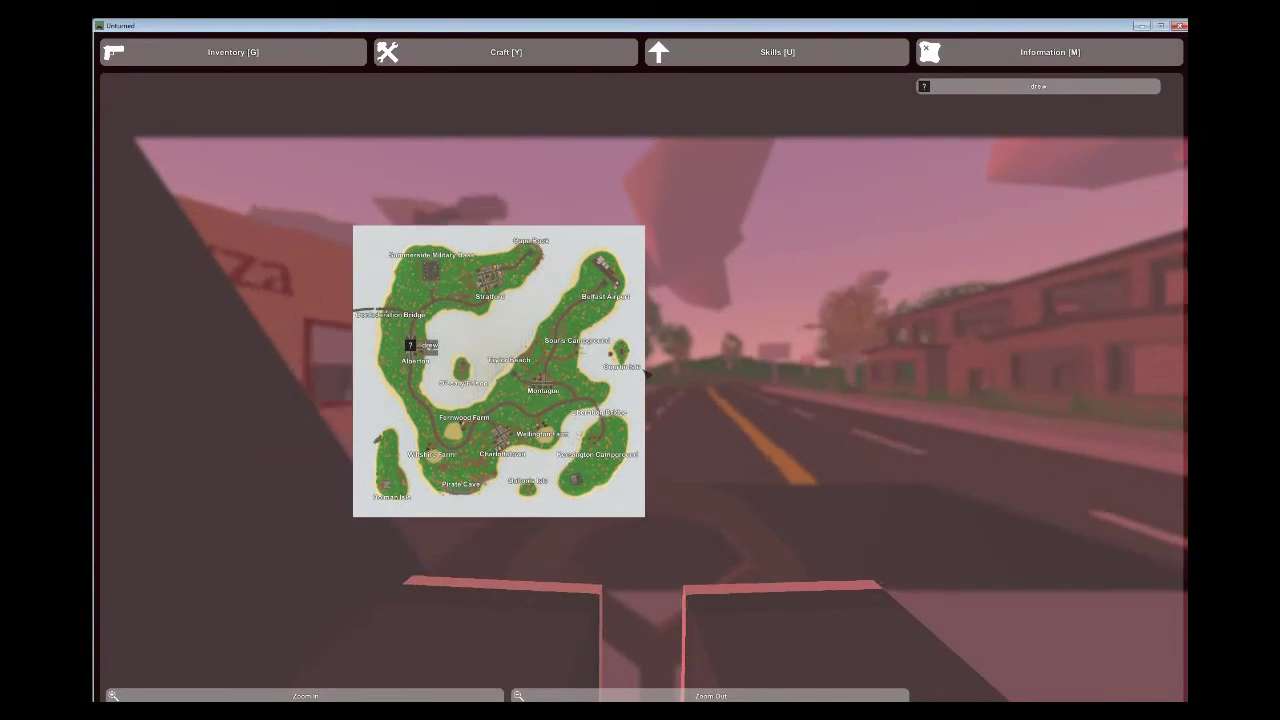
key("m")
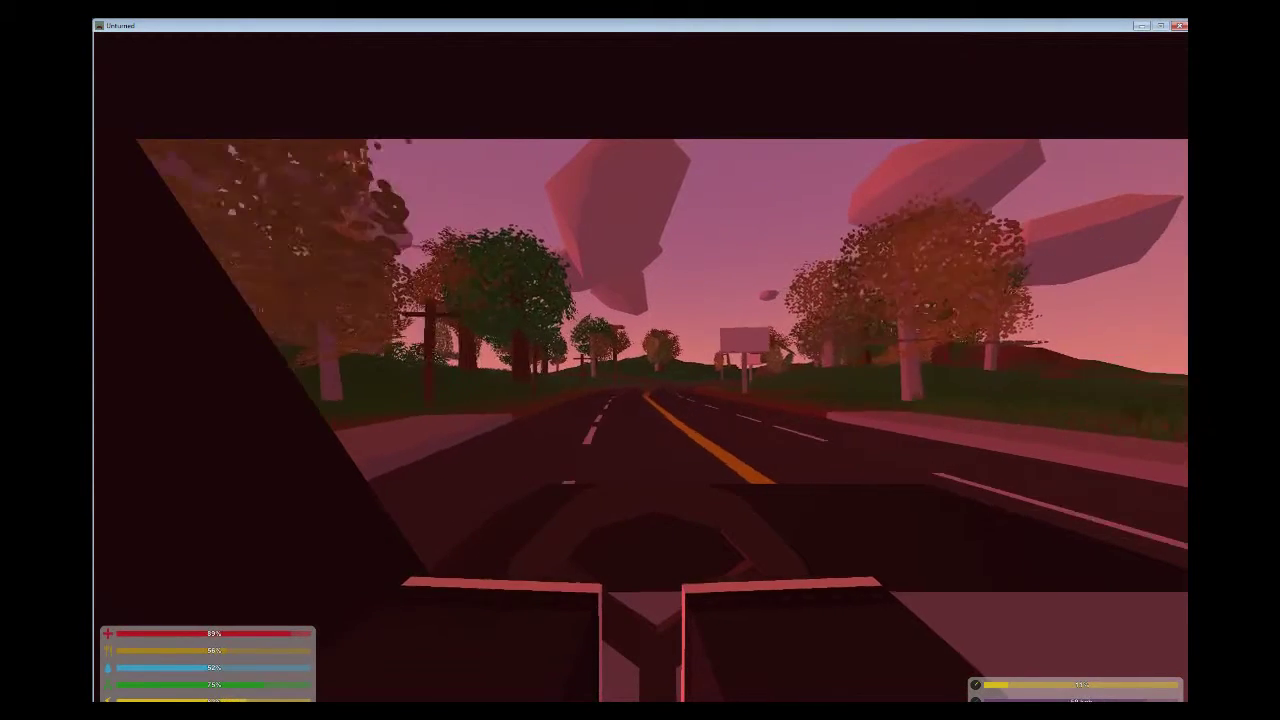
key("m")
key("m")
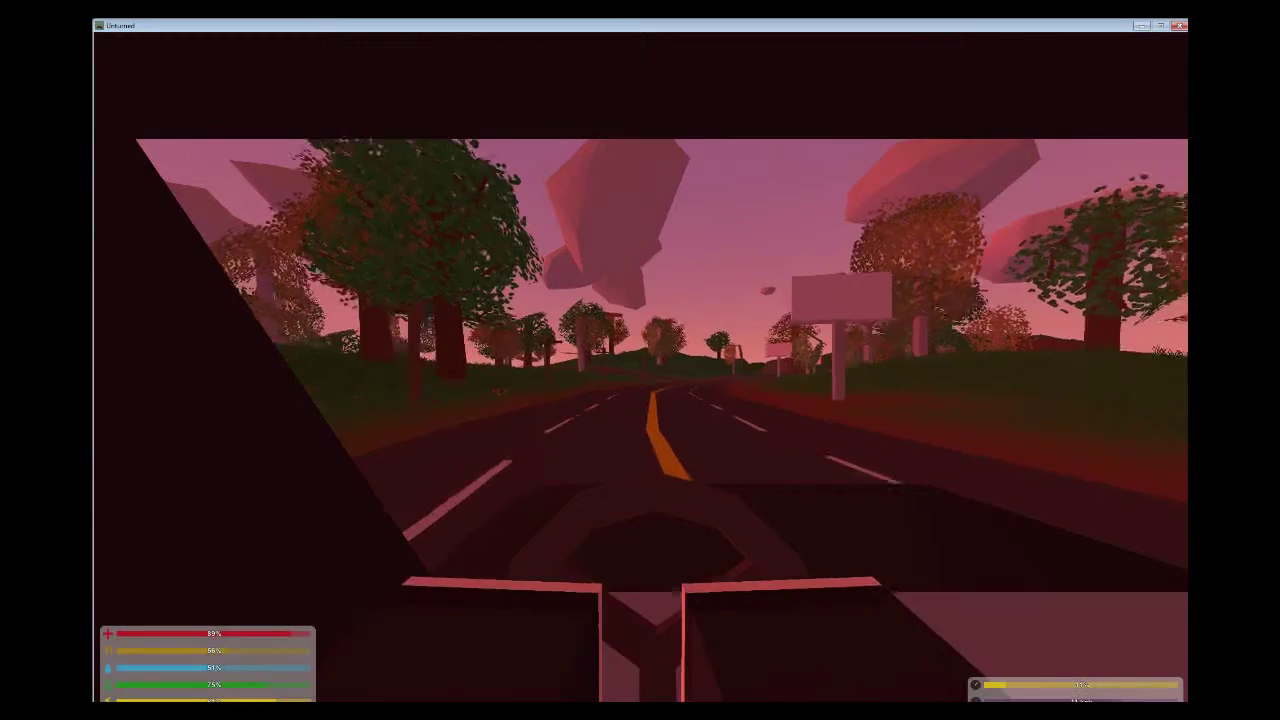
key("m")
key("m")
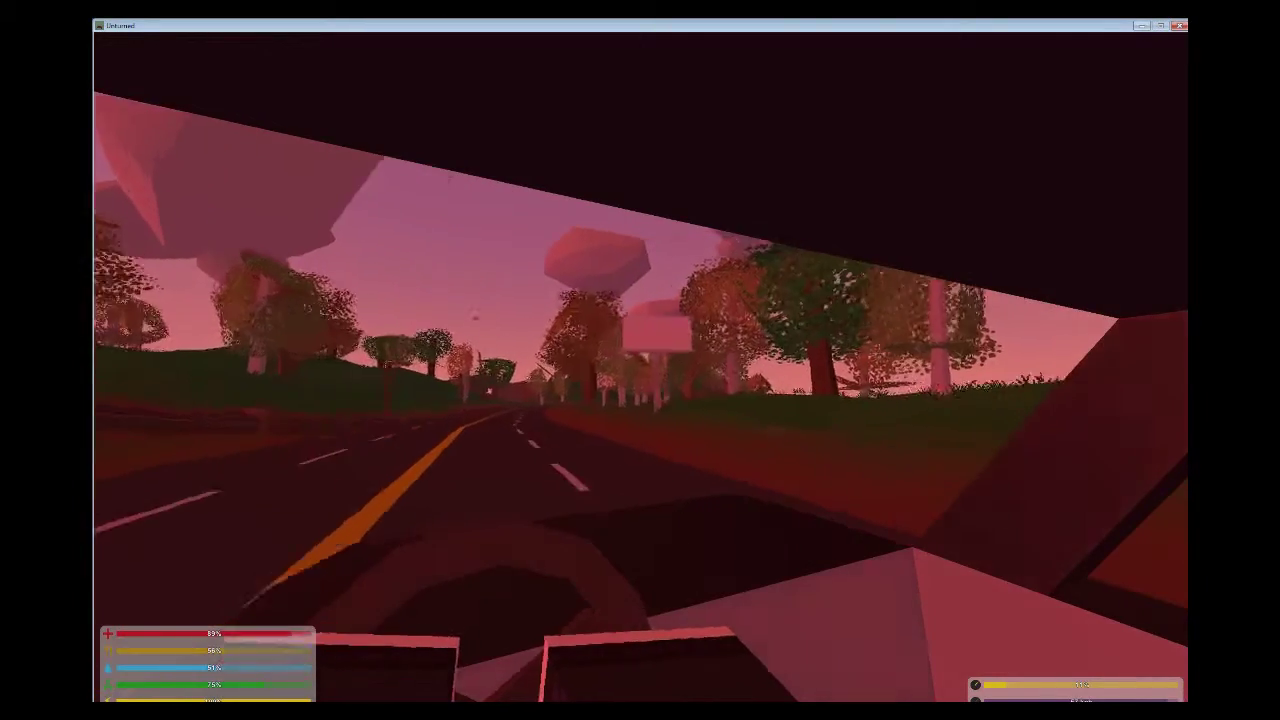
key("m")
key("m")
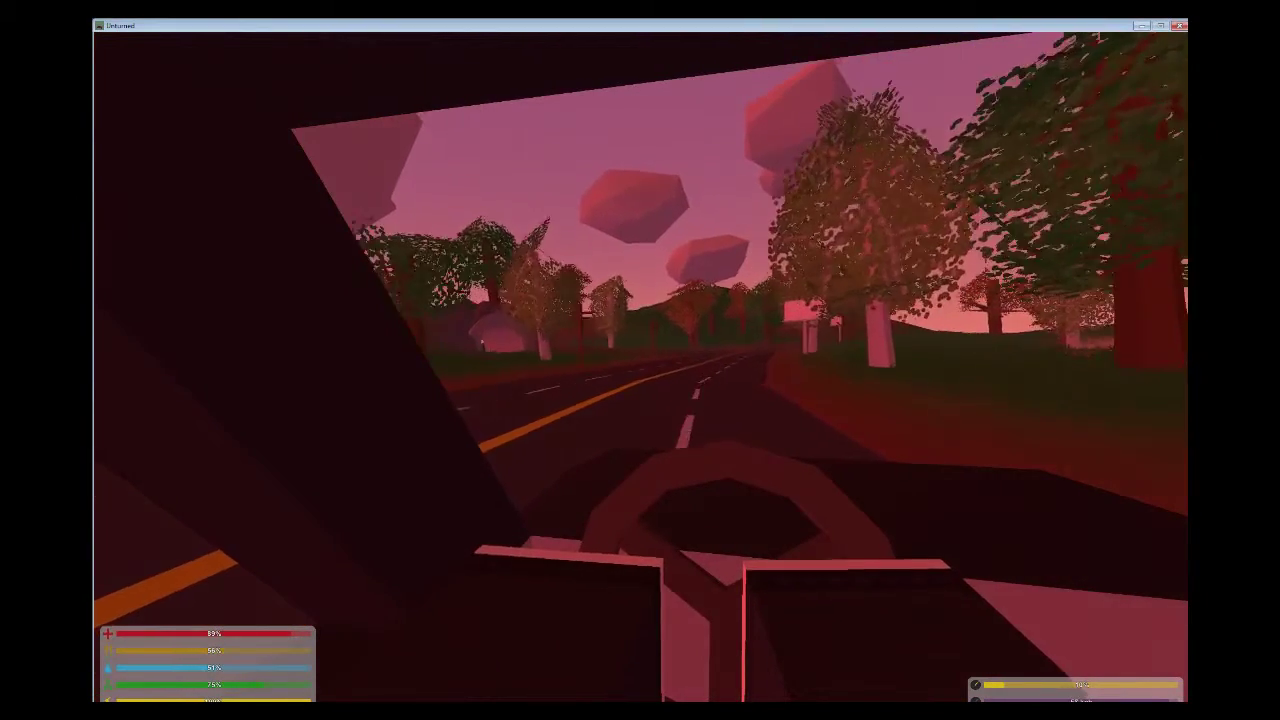
key("m")
key("m")
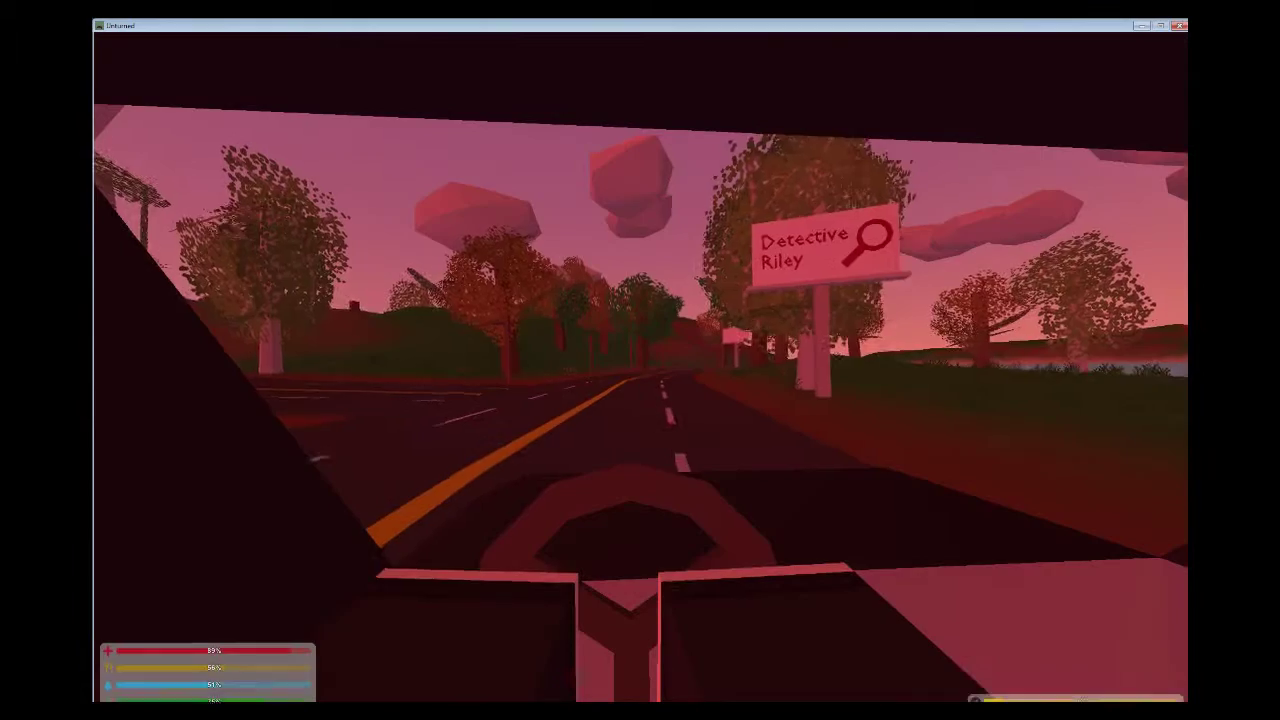
key("m")
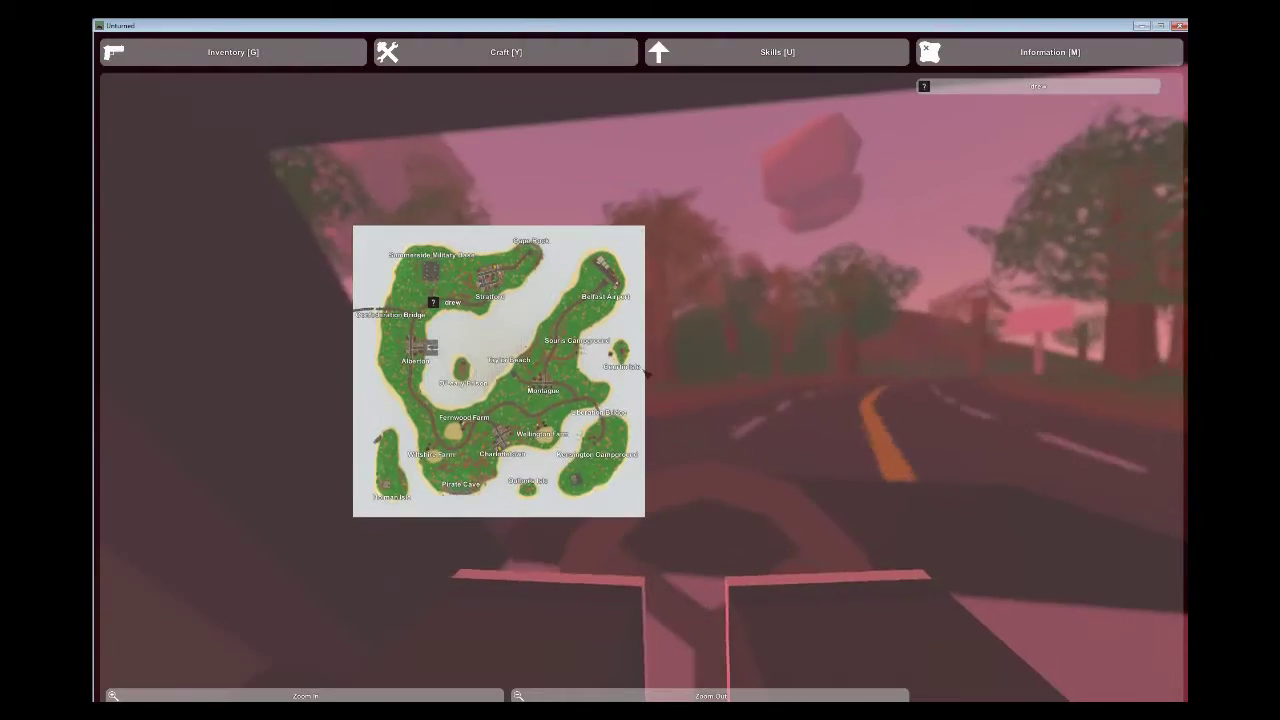
key("m")
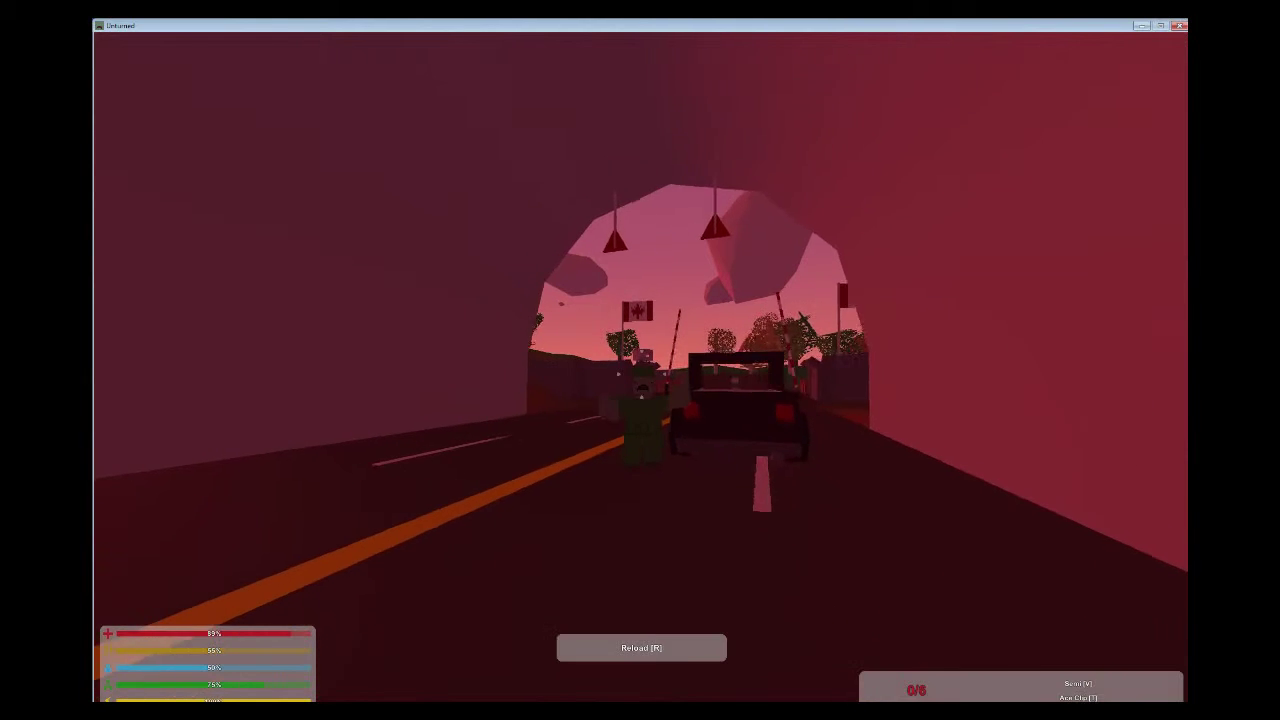
Swap to the melee weapon, kill the tunnel zombie, and walk past the checkpoint barriers into the base
key("2")
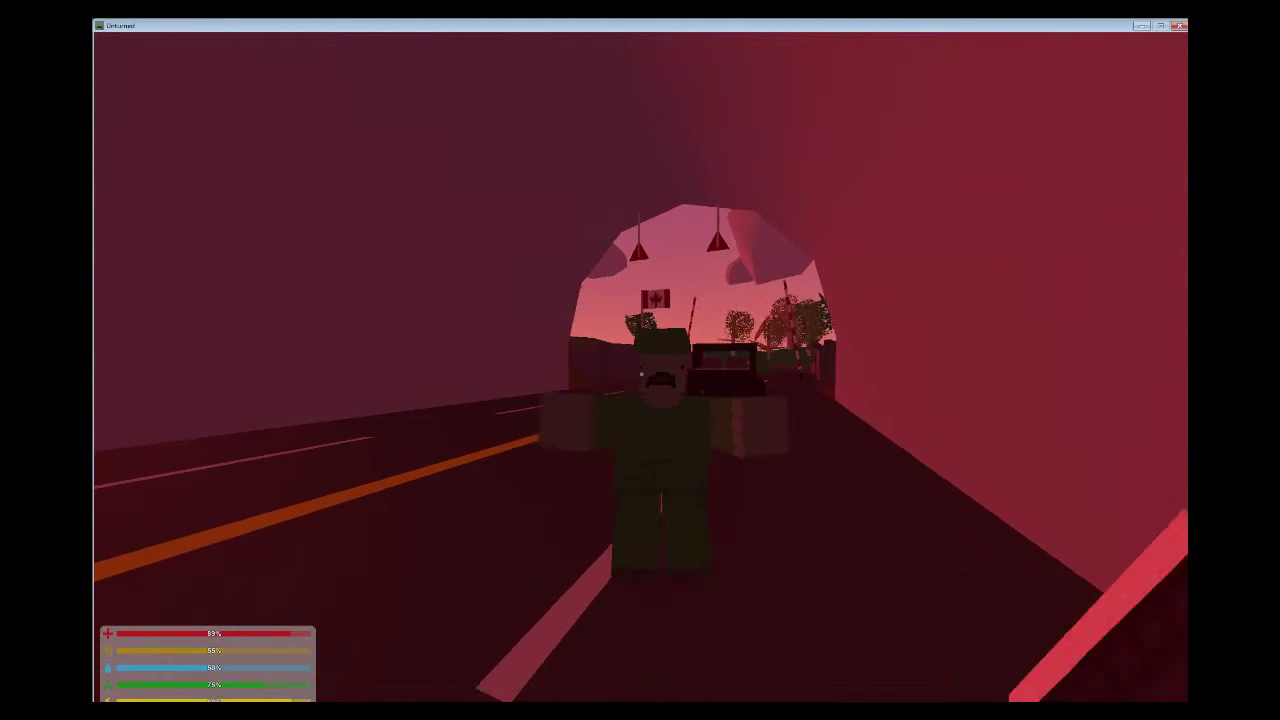
left_click(641, 374)
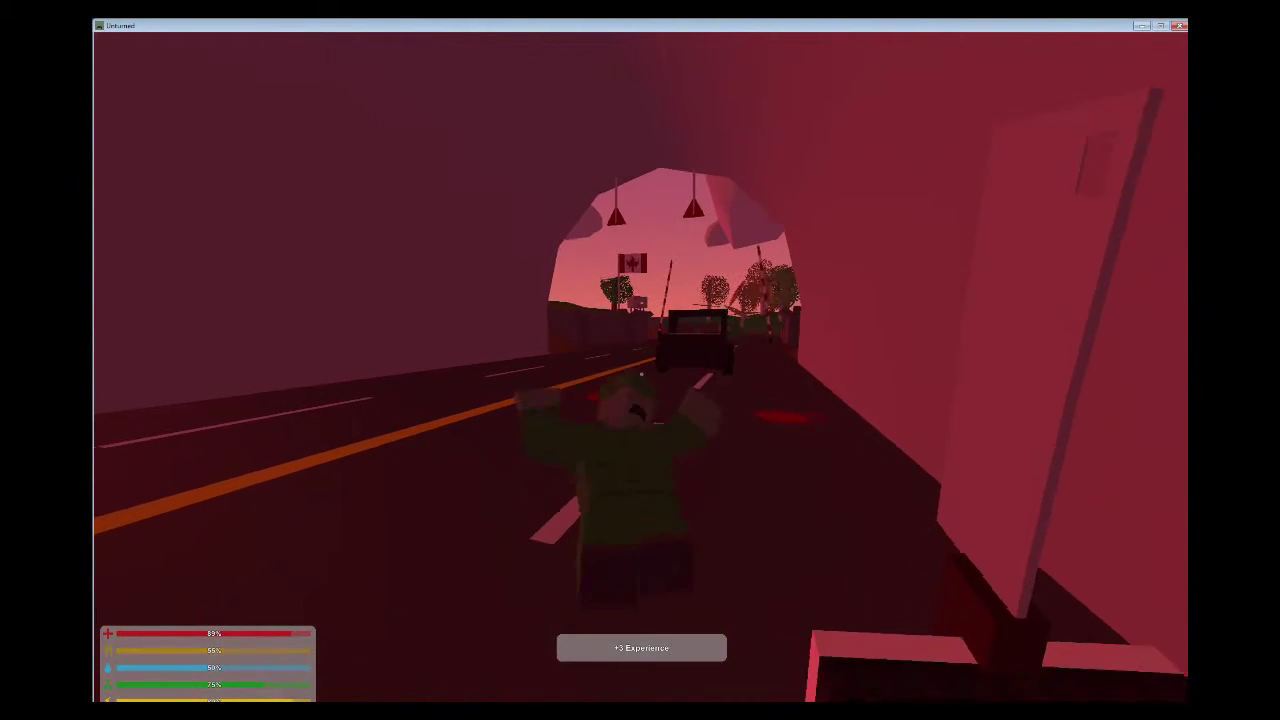
key("w")
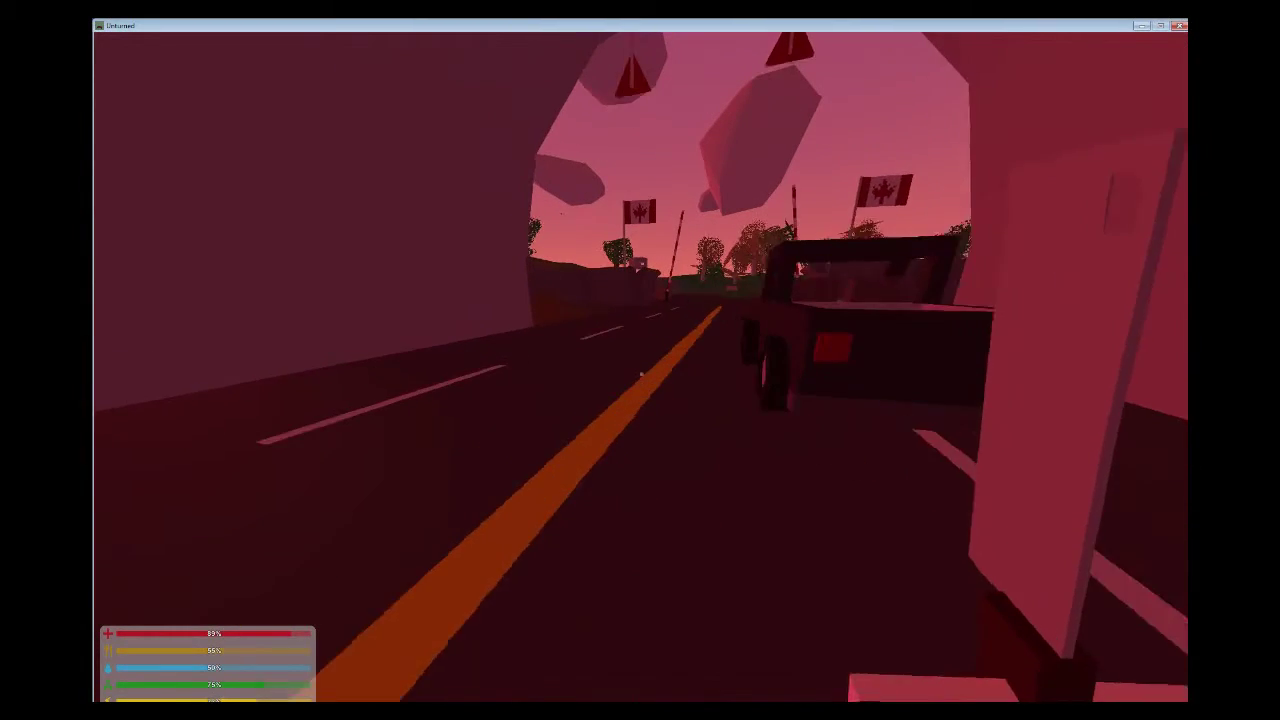
key("w")
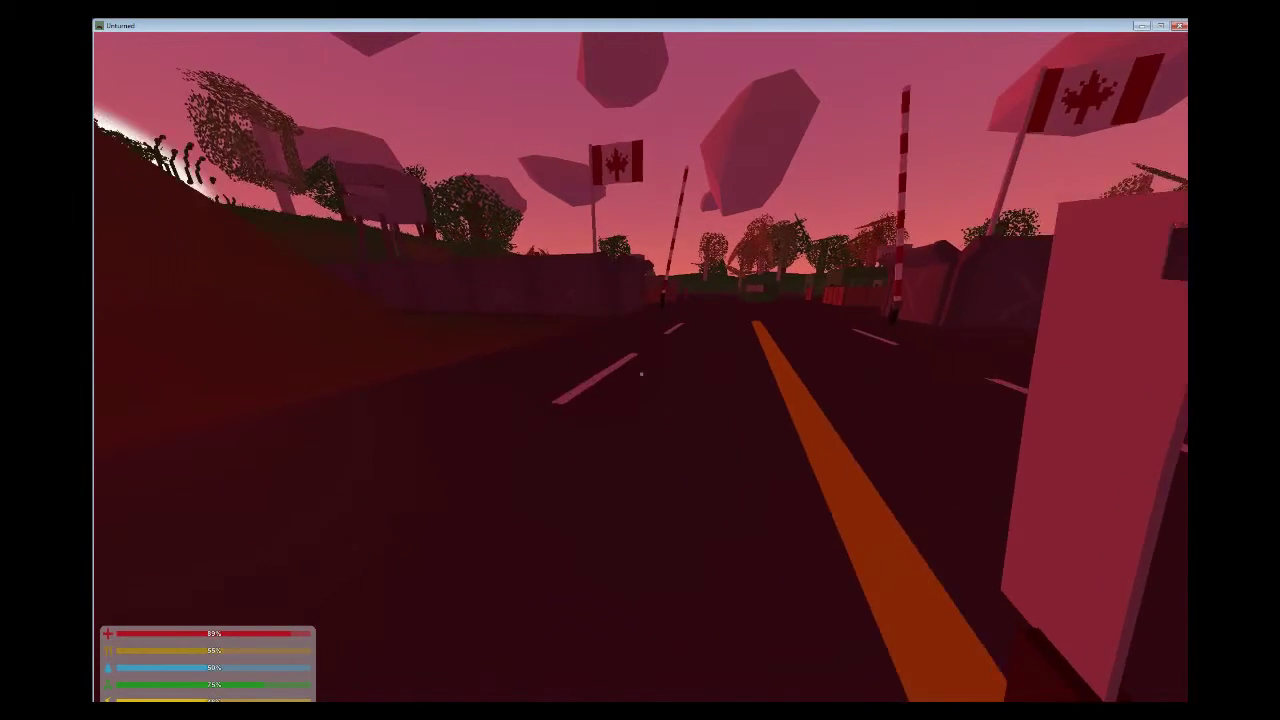
key("w")
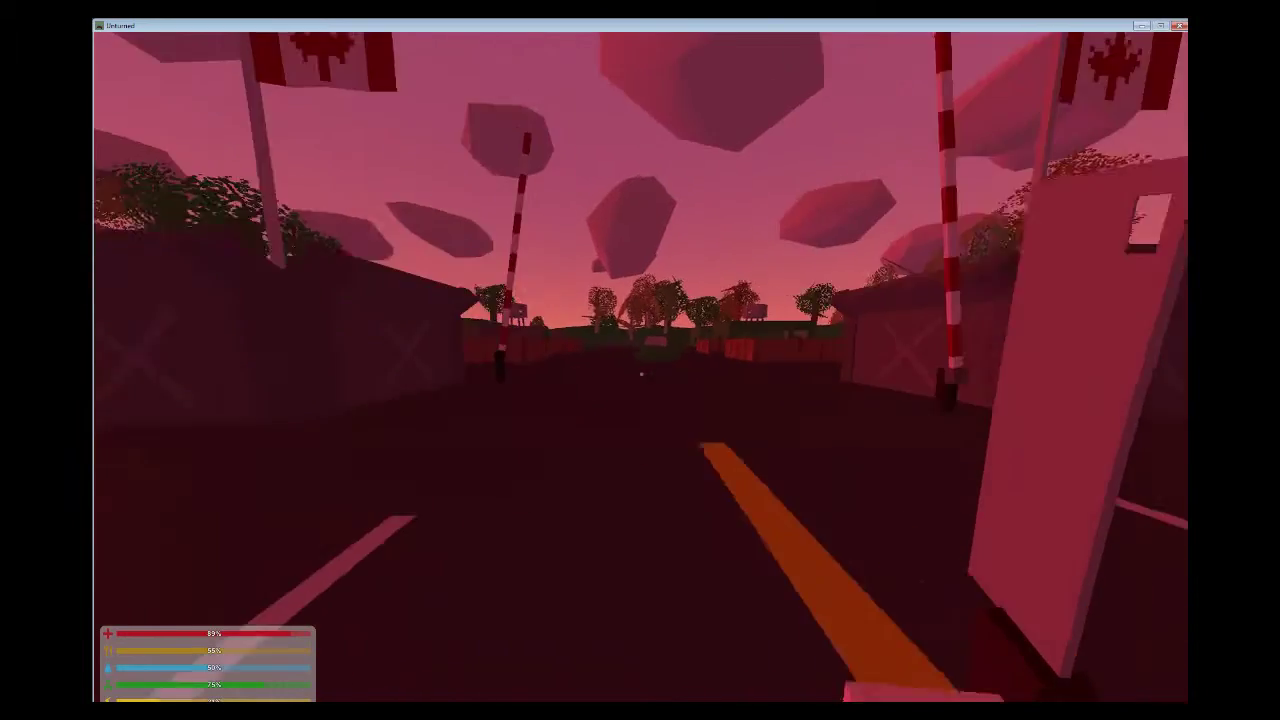
key("w")
key("w")
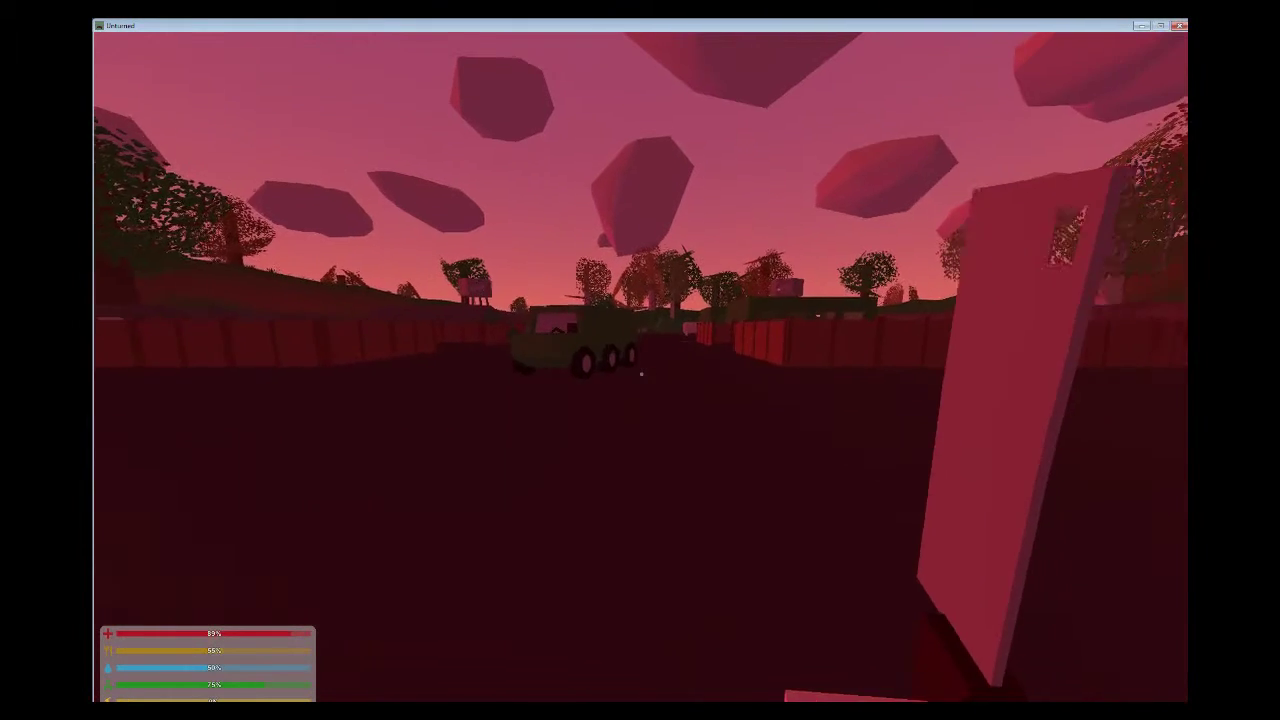
Approach the watchtower and kill the zombie with two machete swings
key("w")
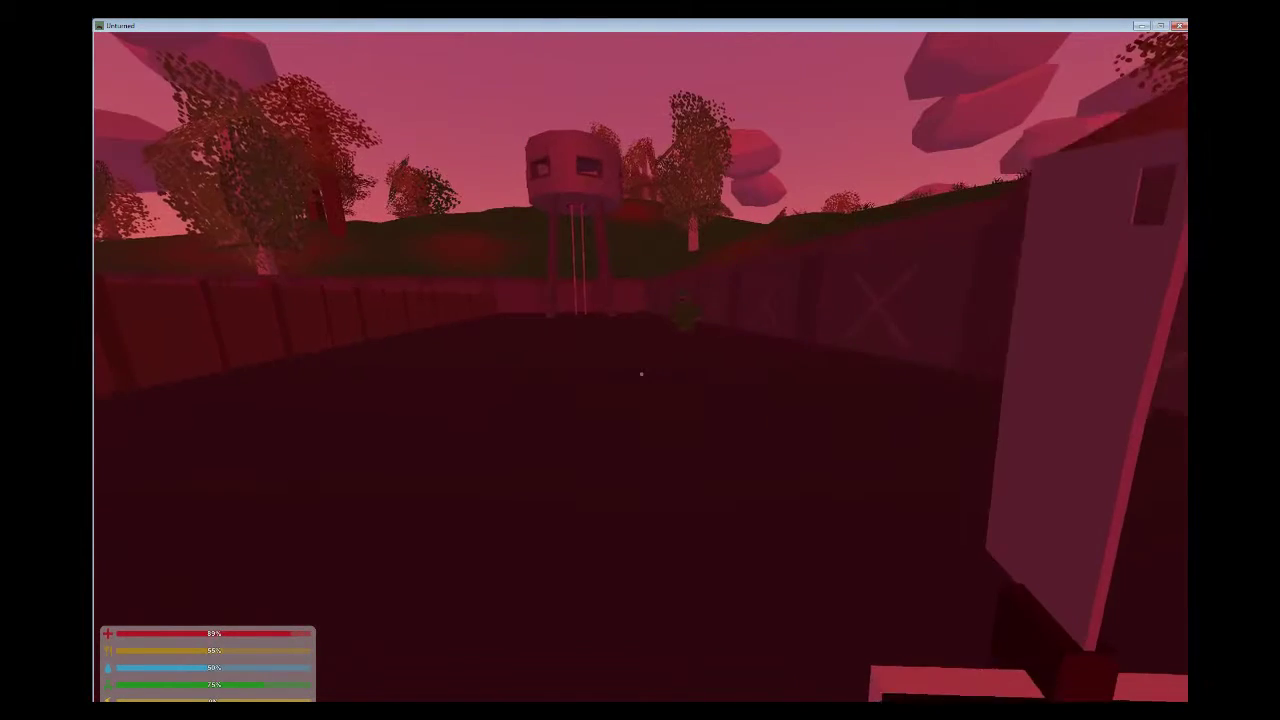
key("w")
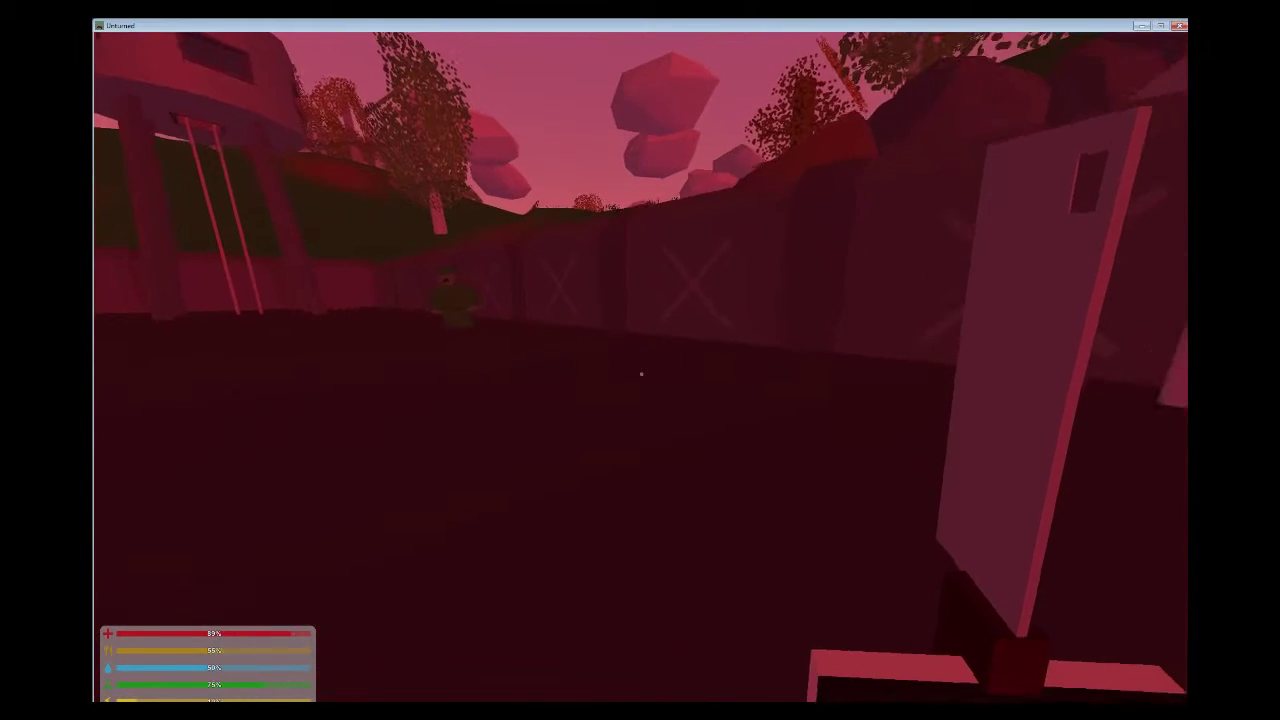
key("s")
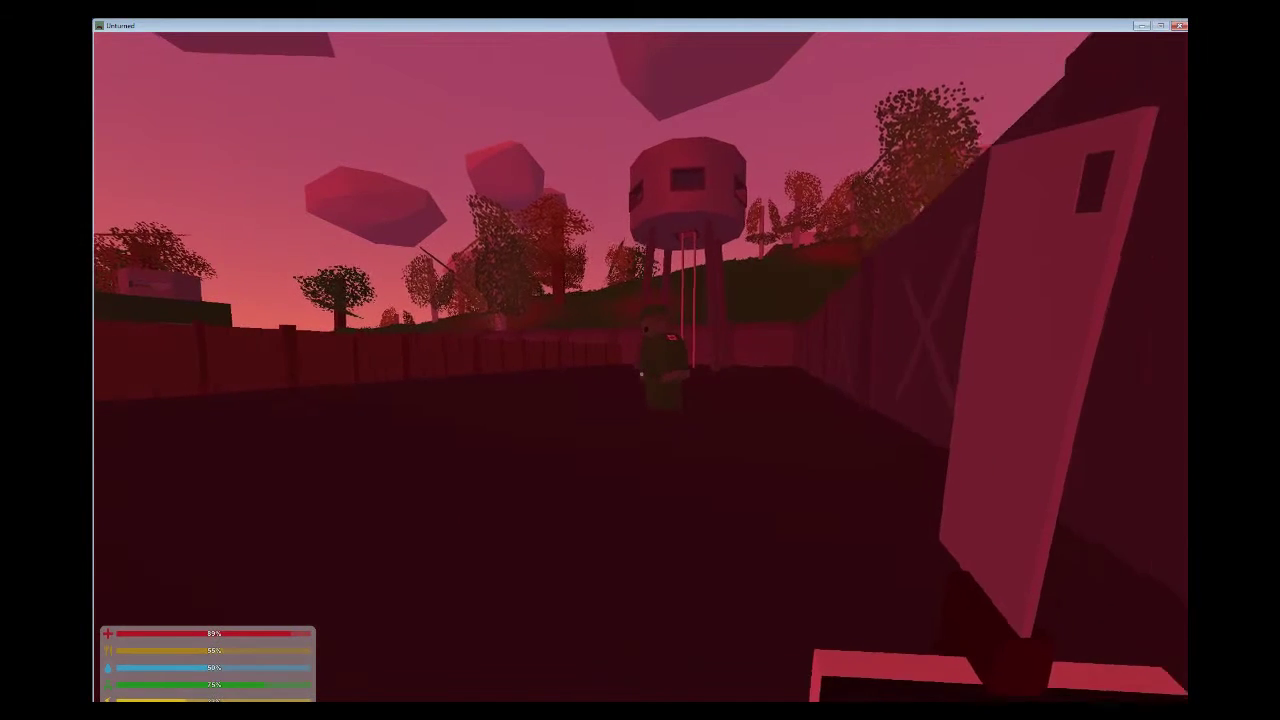
key("w")
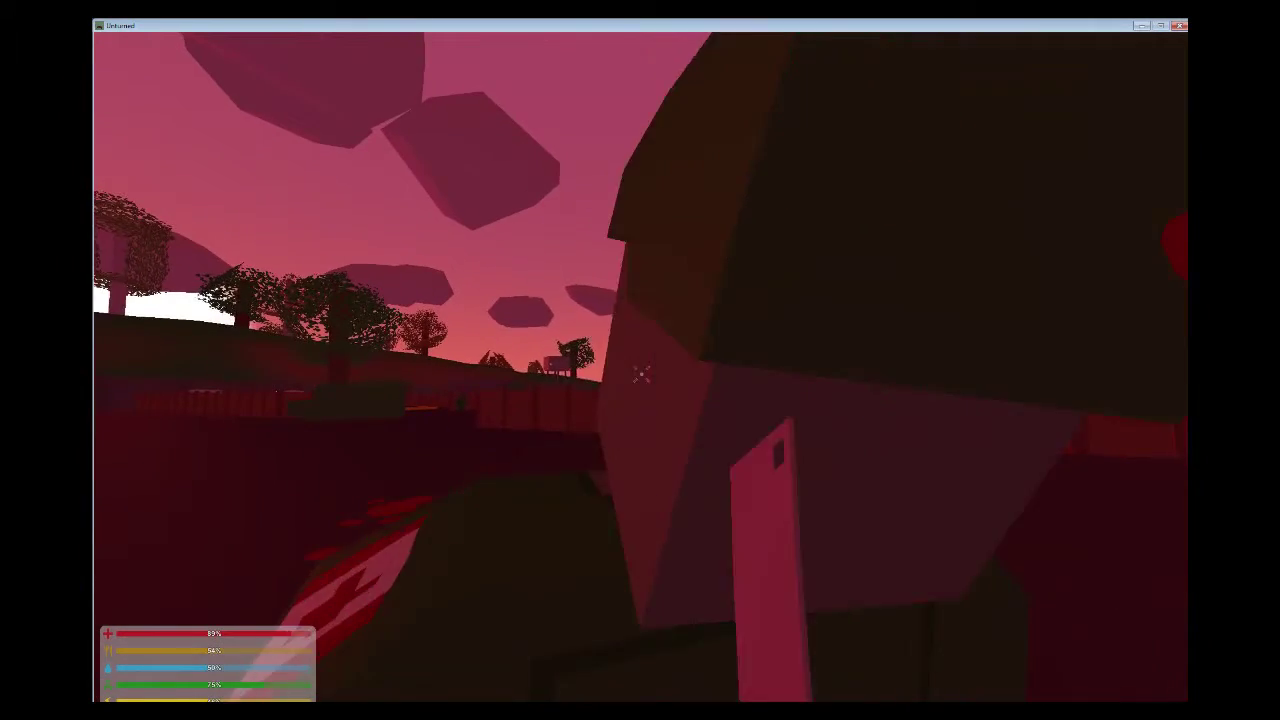
left_click(640, 374)
left_click(640, 374)
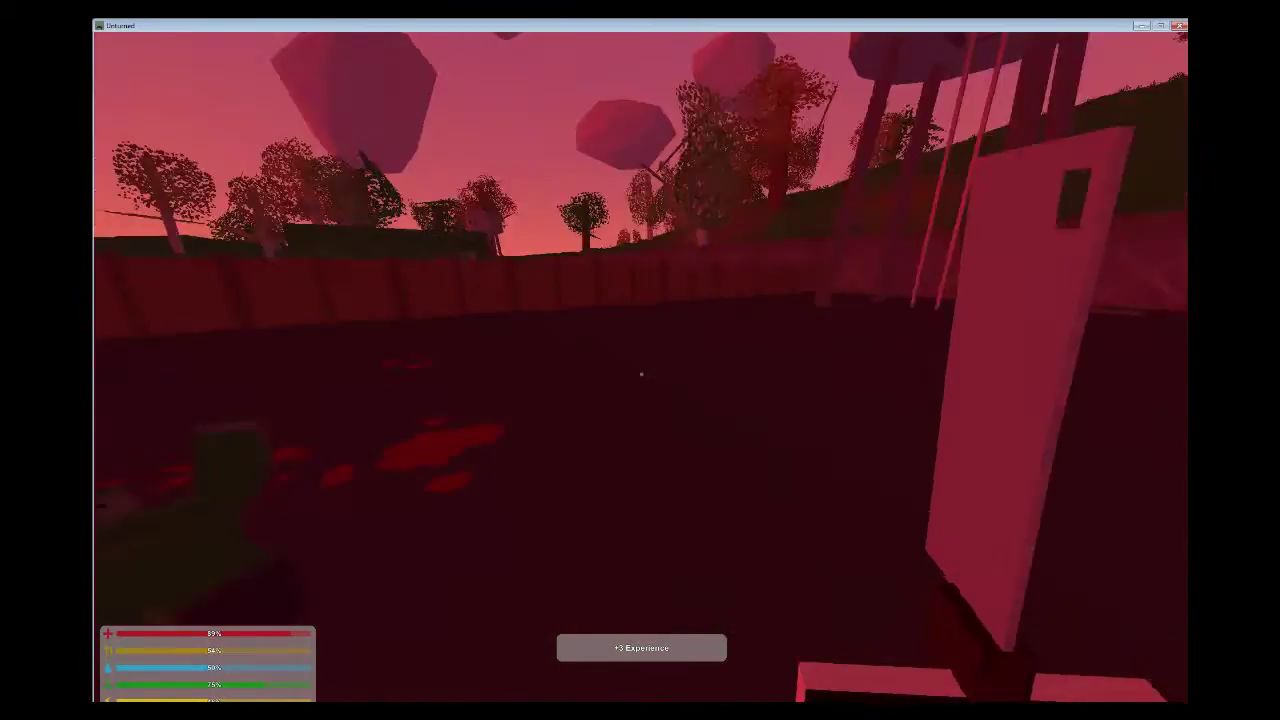
Climb the water tower ladder into the room with military clothing
key("w")
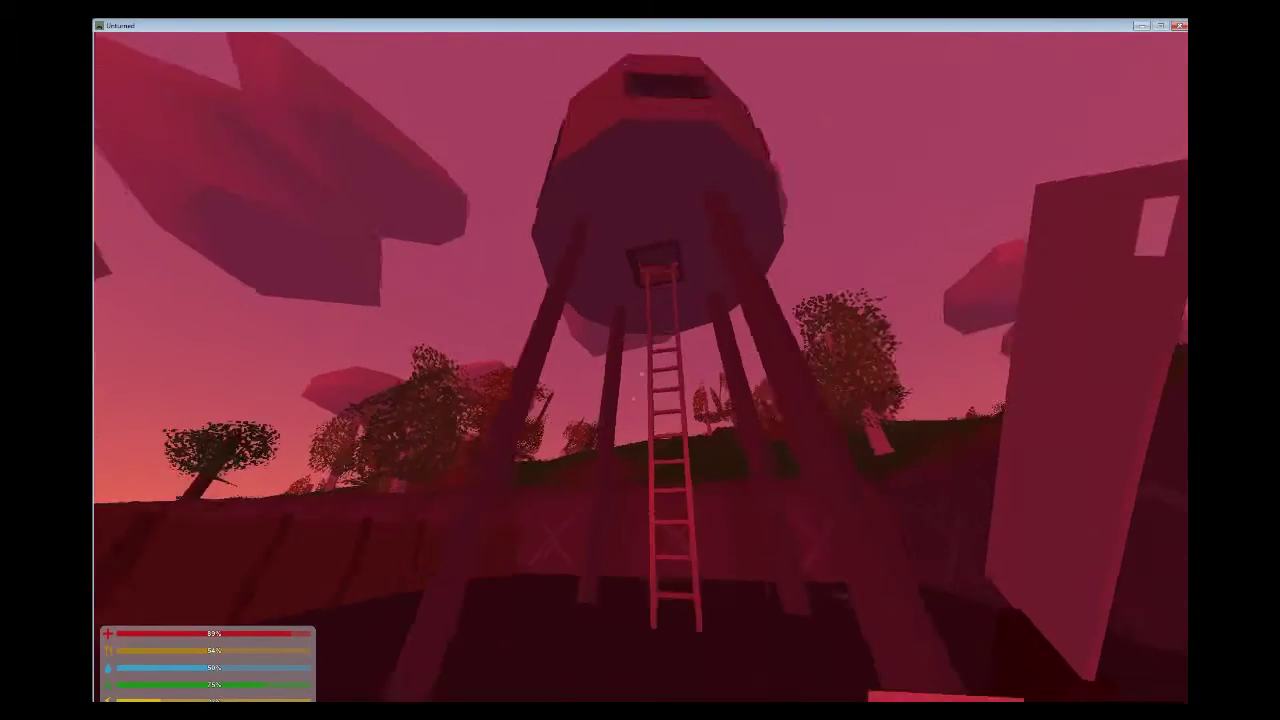
key("w")
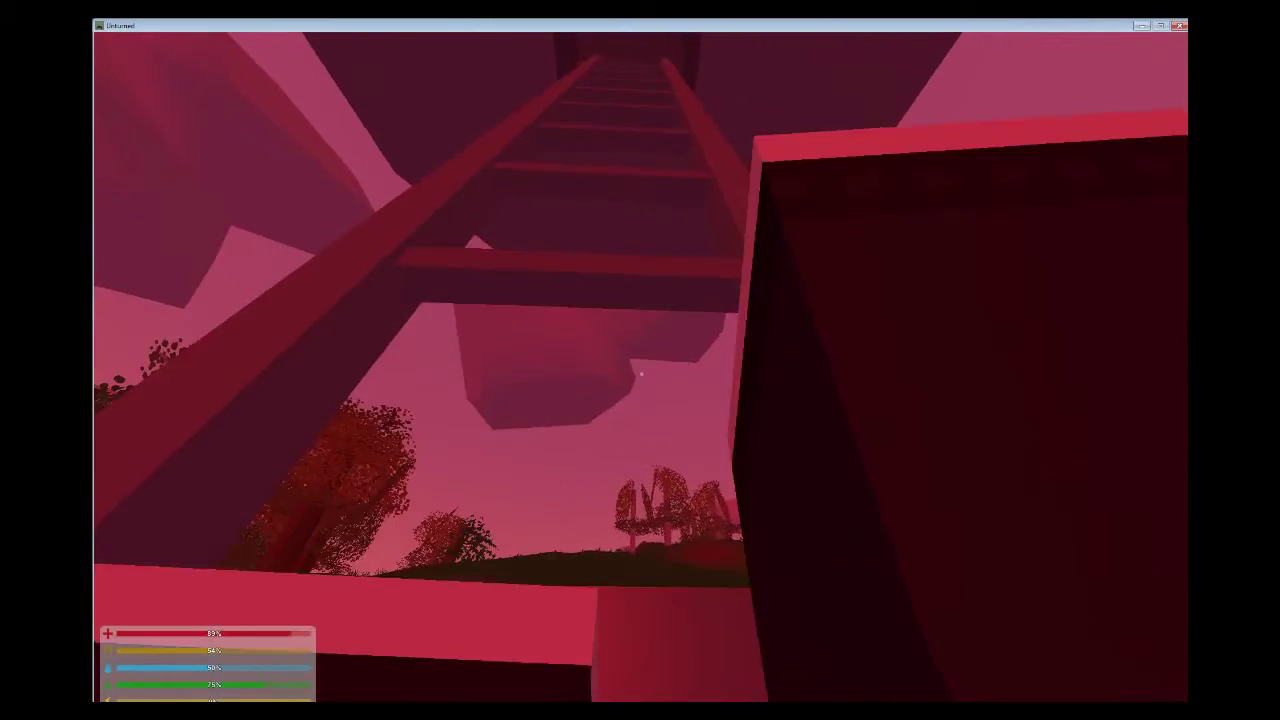
key("w")
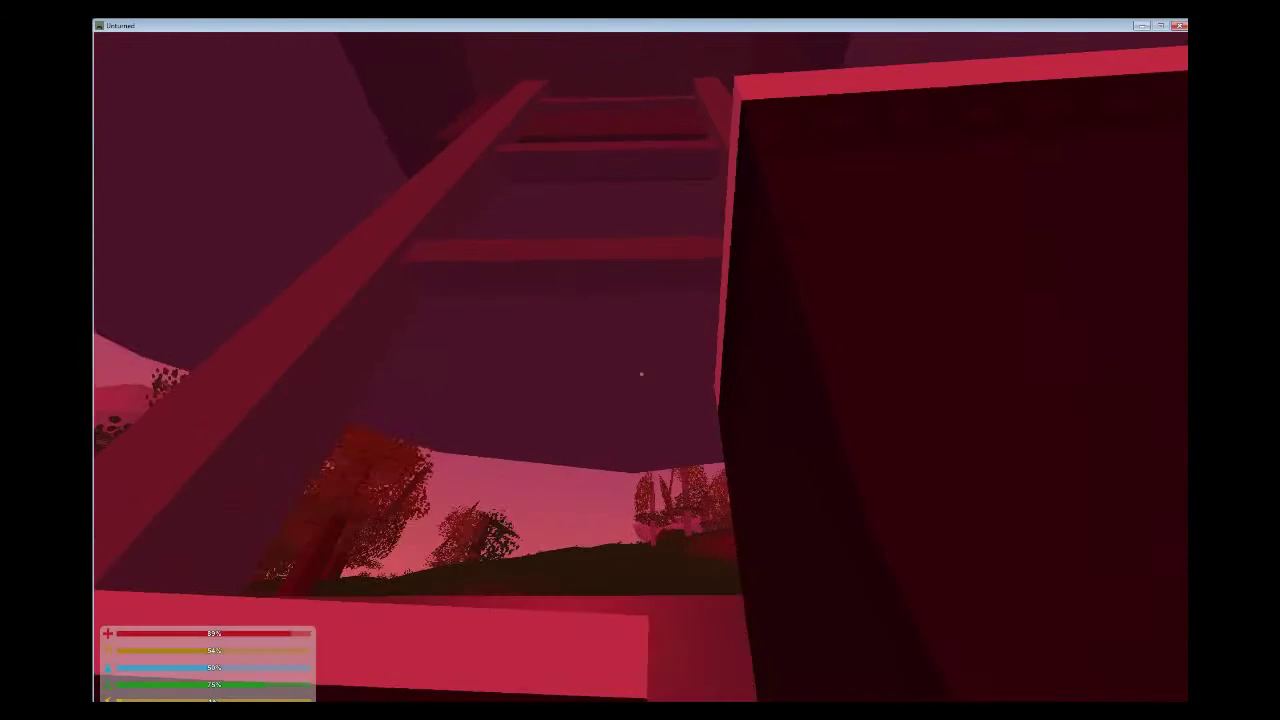
key("w")
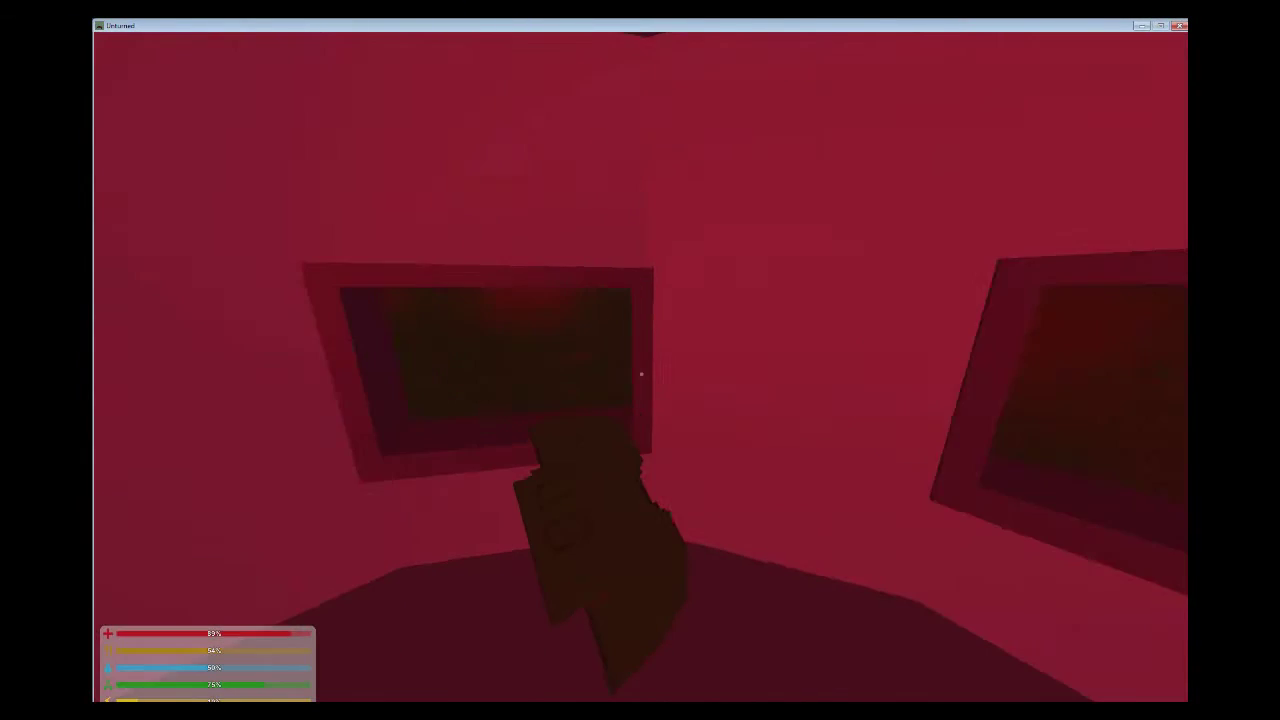
key("g")
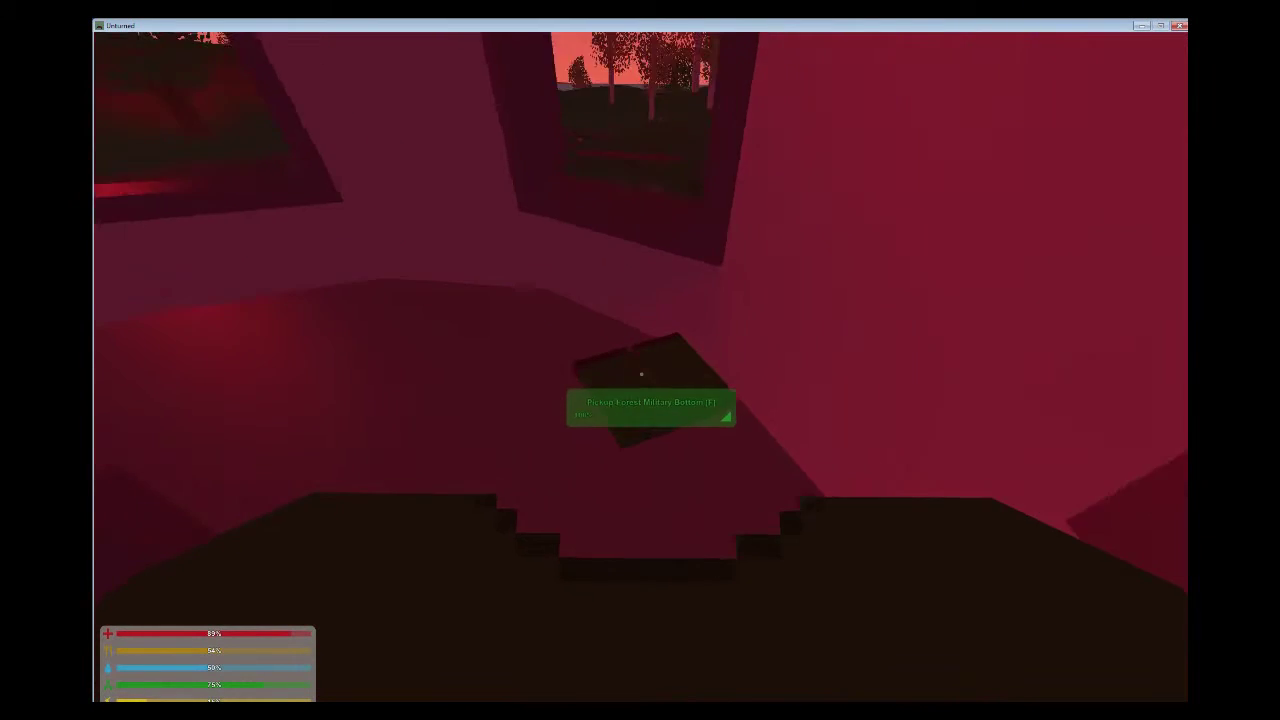
Glance at the island map, then switch to the inventory
key("Tab")
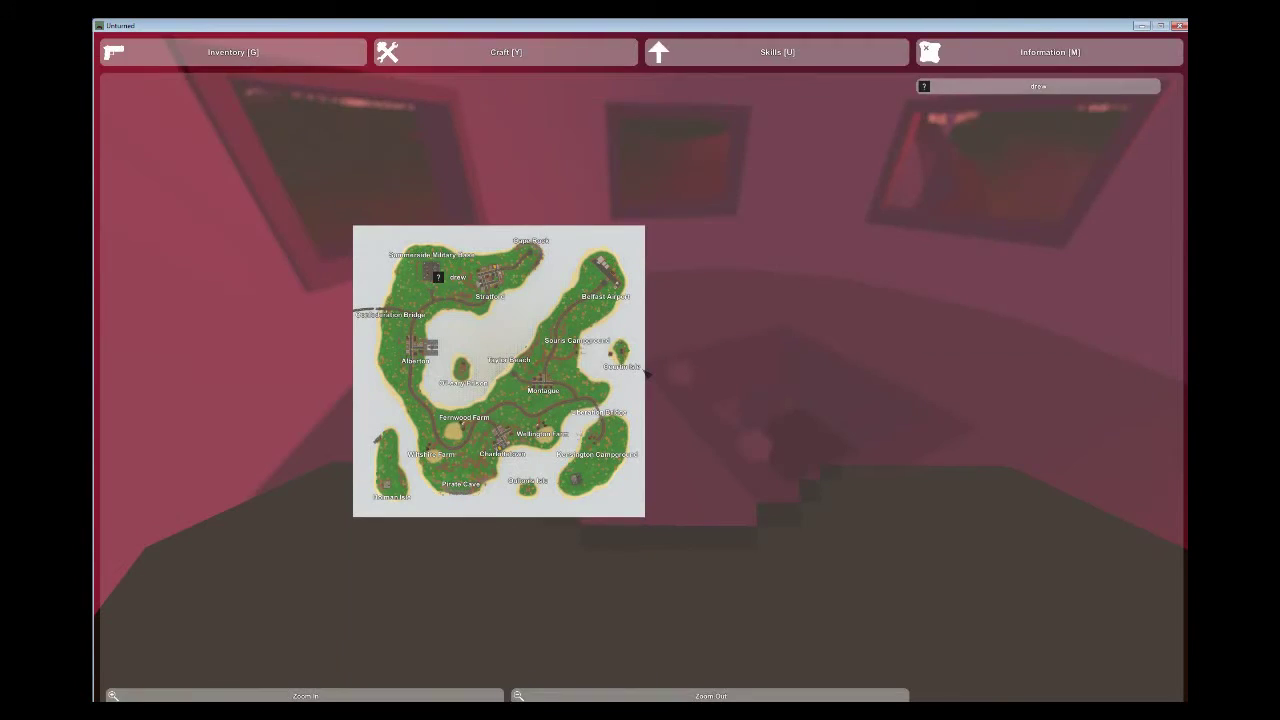
key("Tab")
key("m")
key("g")
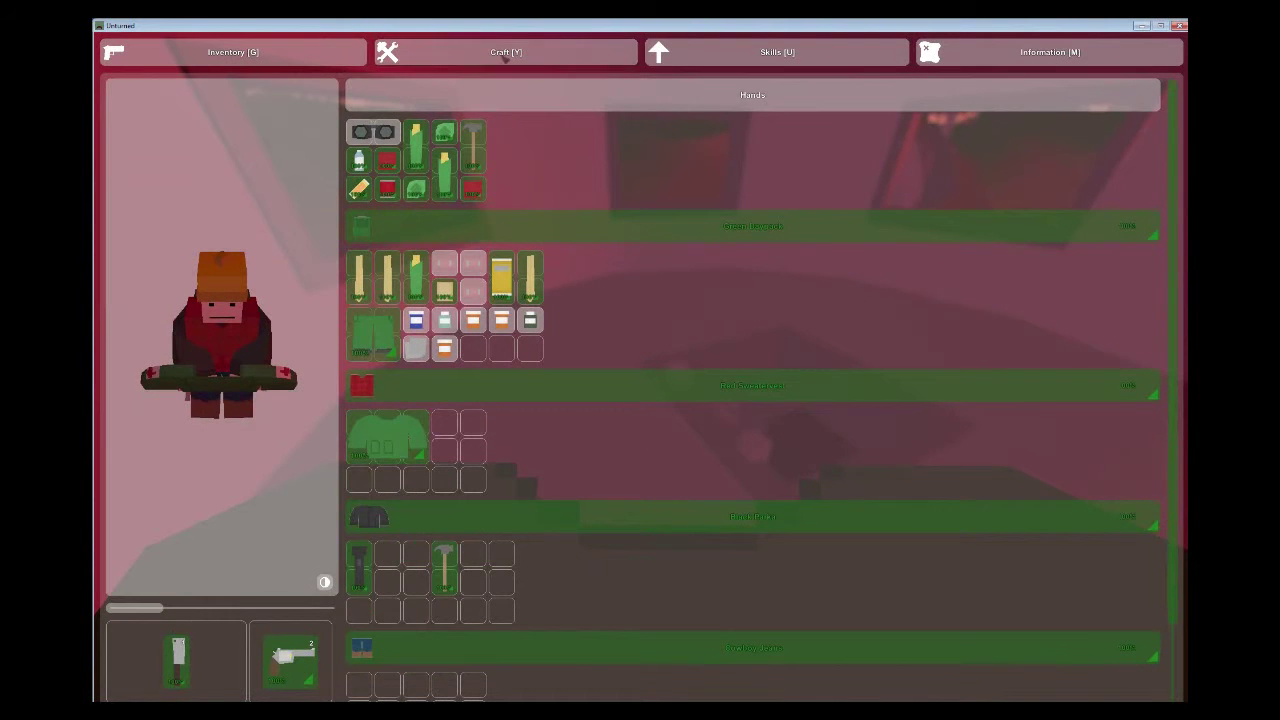
Craft the first recipe in the fourth category, dropping its ingredient count to 1/2
left_click(506, 58)
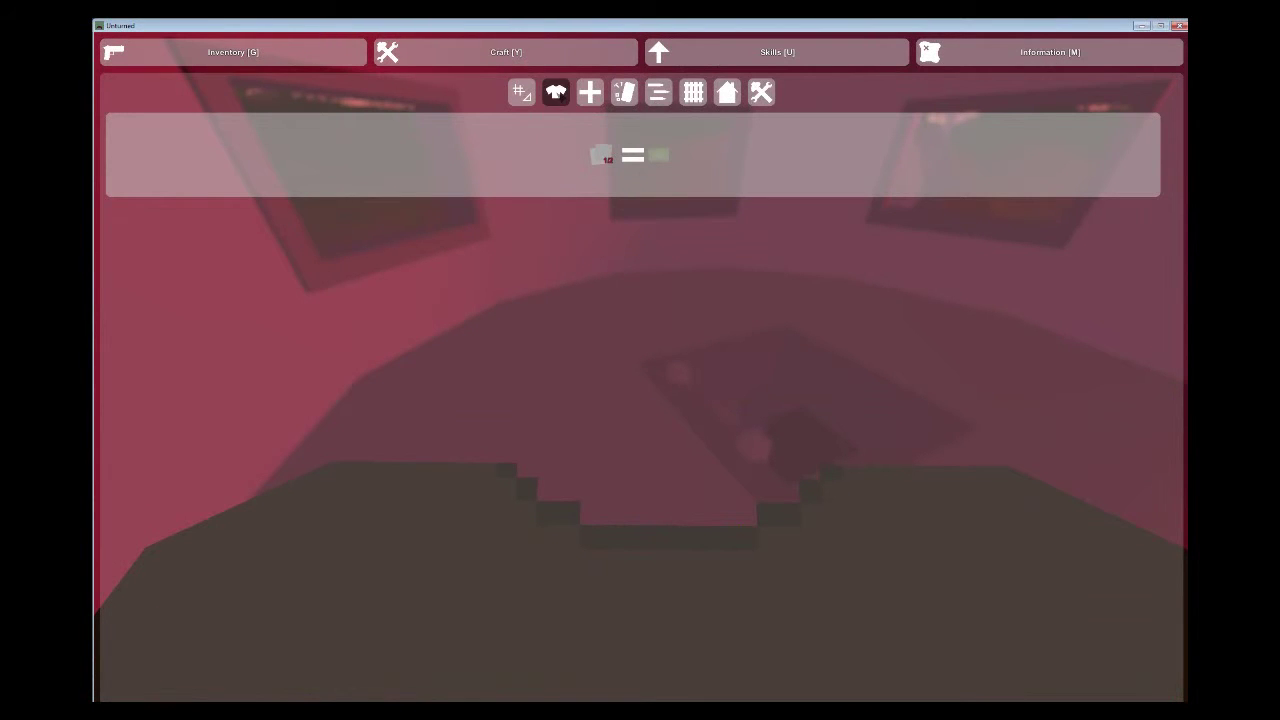
left_click(521, 100)
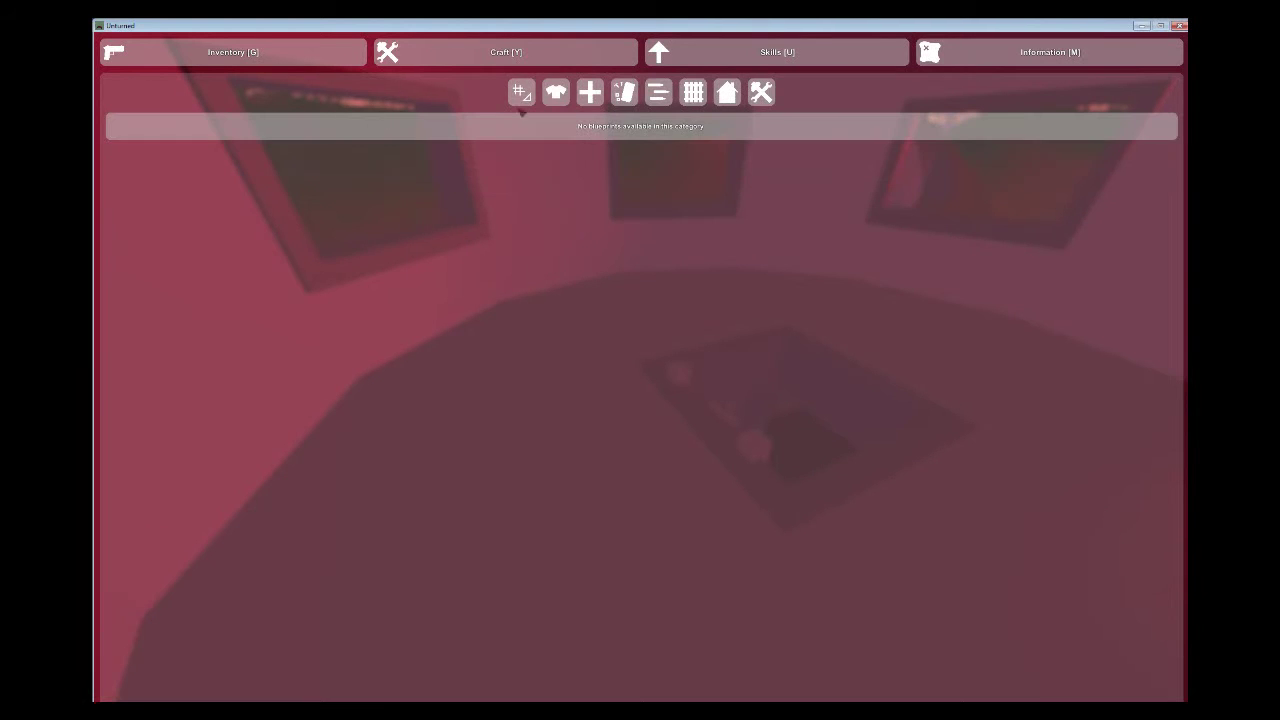
left_click(614, 93)
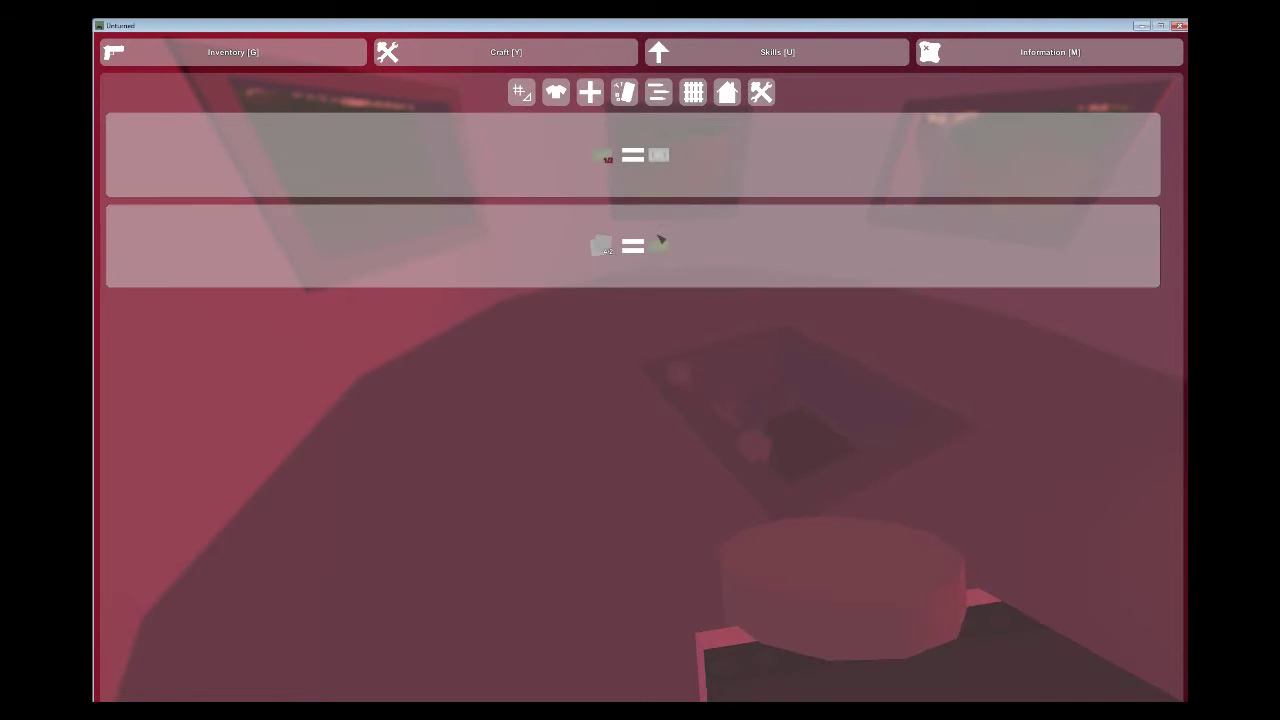
left_click(653, 177)
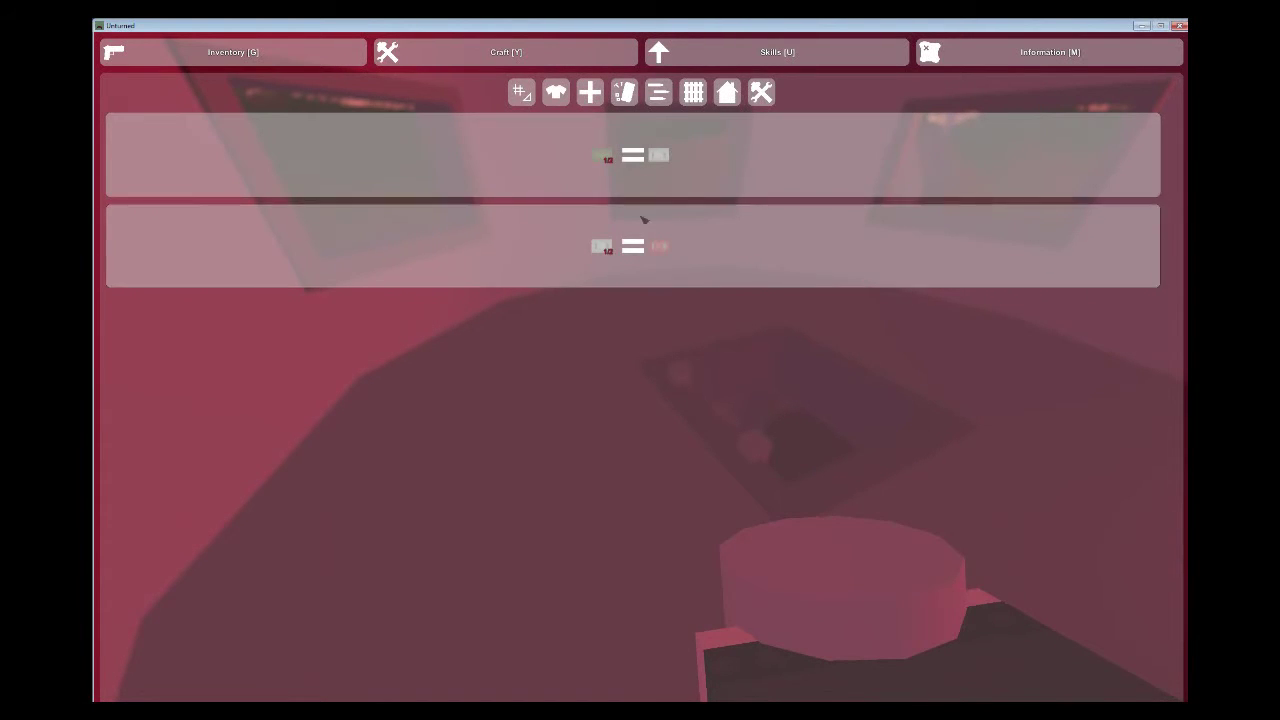
key("y")
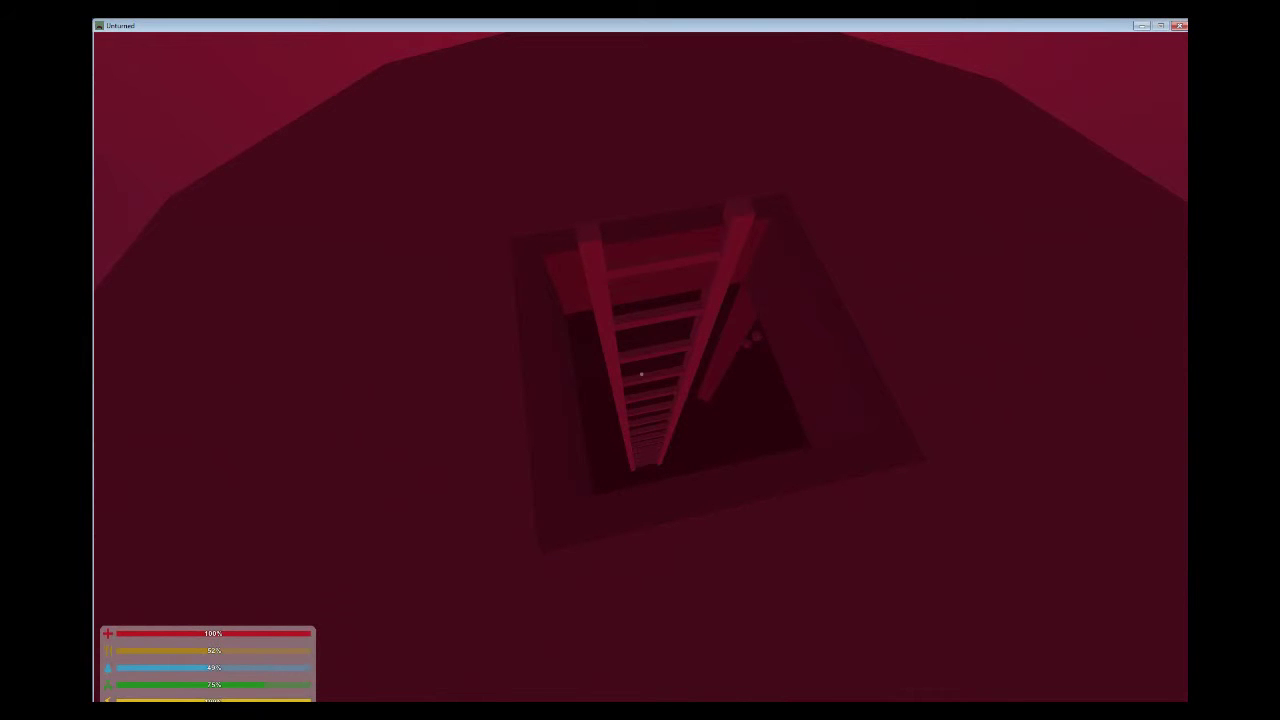
Climb down the floor hatch ladder and exit the water tower base
key("w")
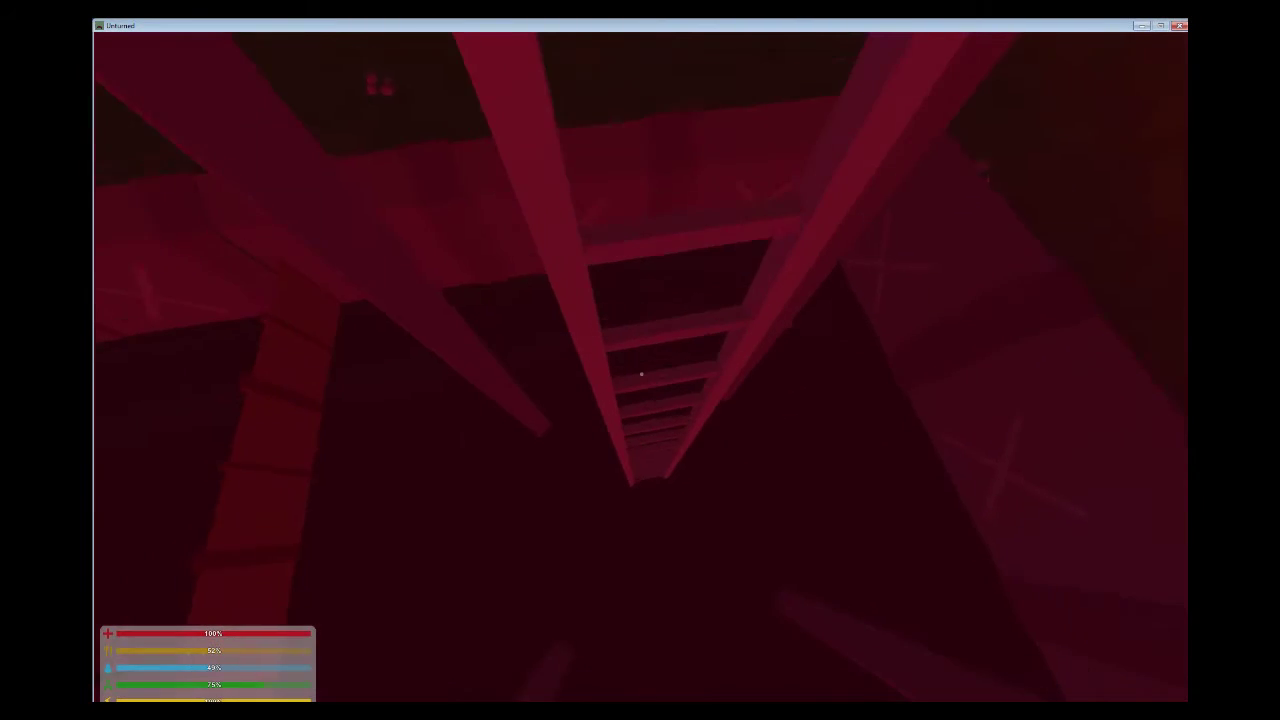
key("w")
key("w")
Drink the bottle of water from the inventory, raising water to 100%
key("y")
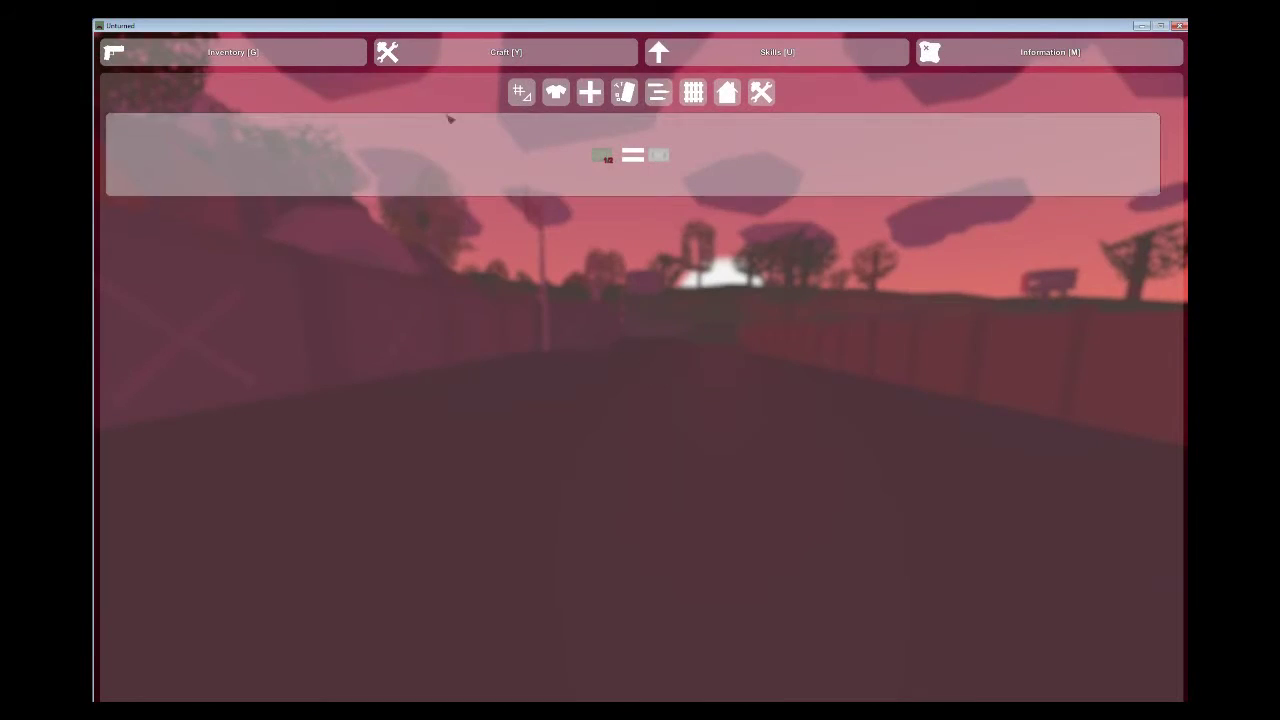
key("g")
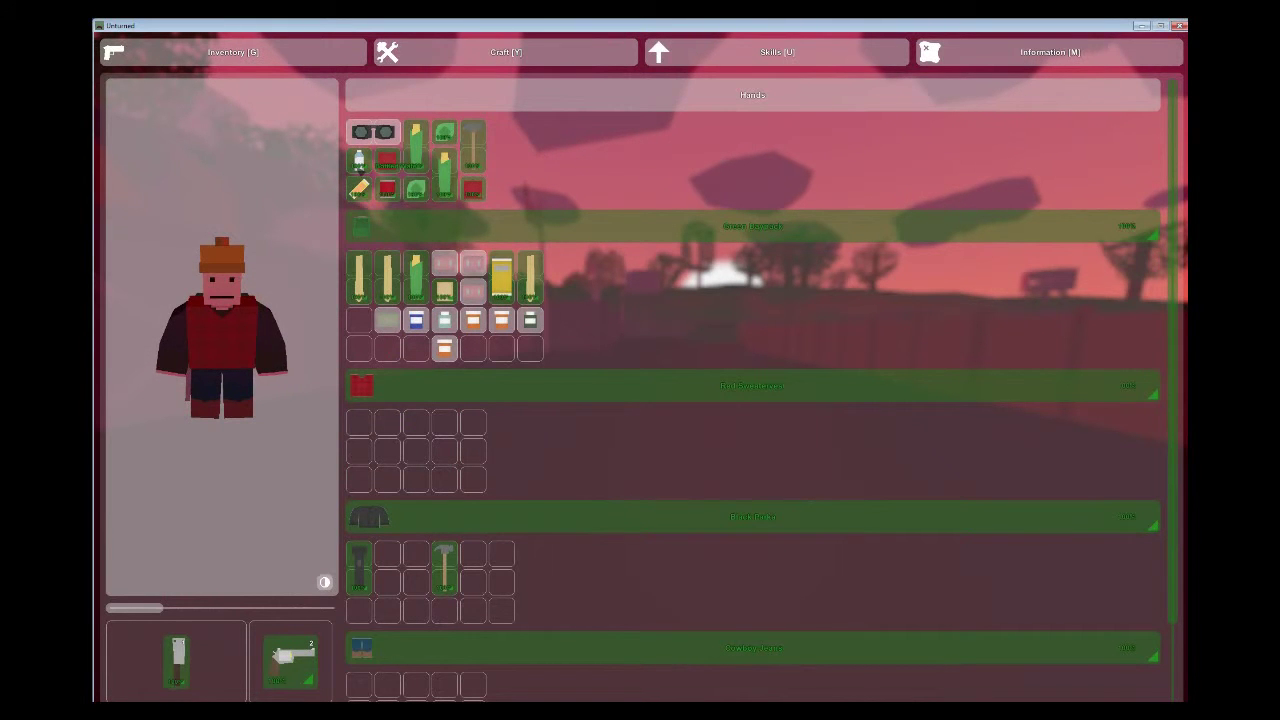
left_click(360, 165)
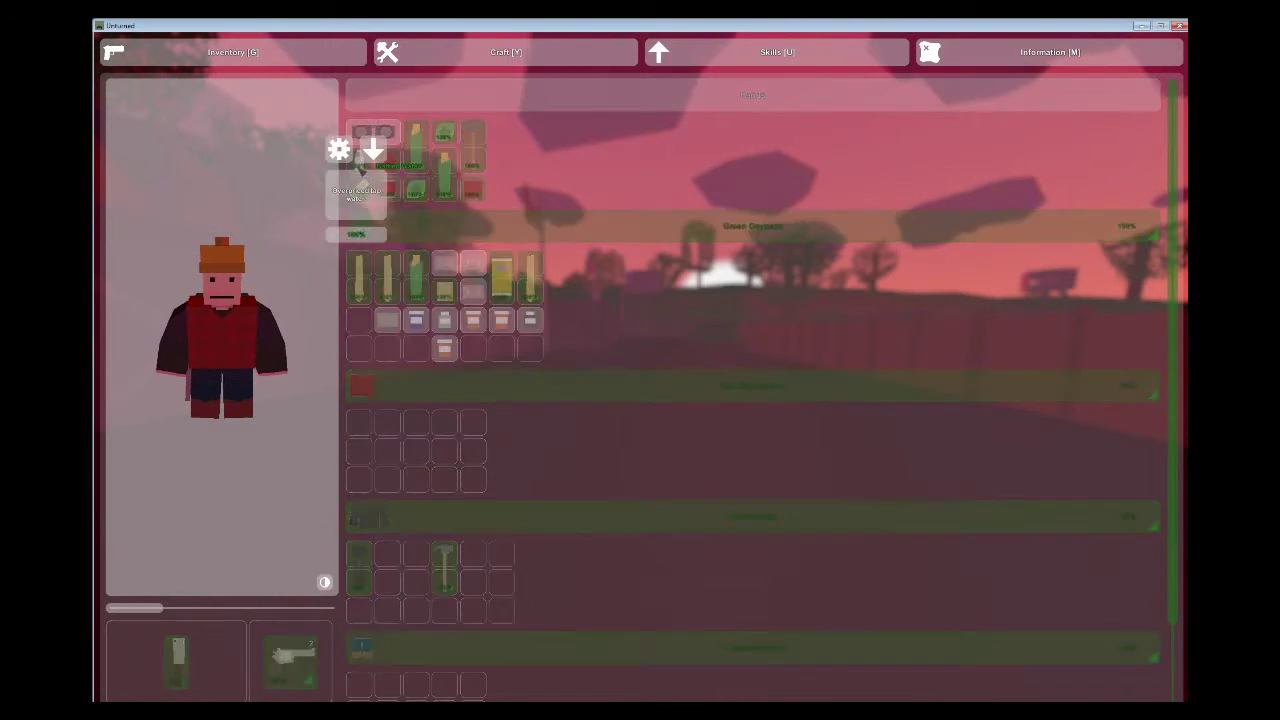
left_click(339, 149)
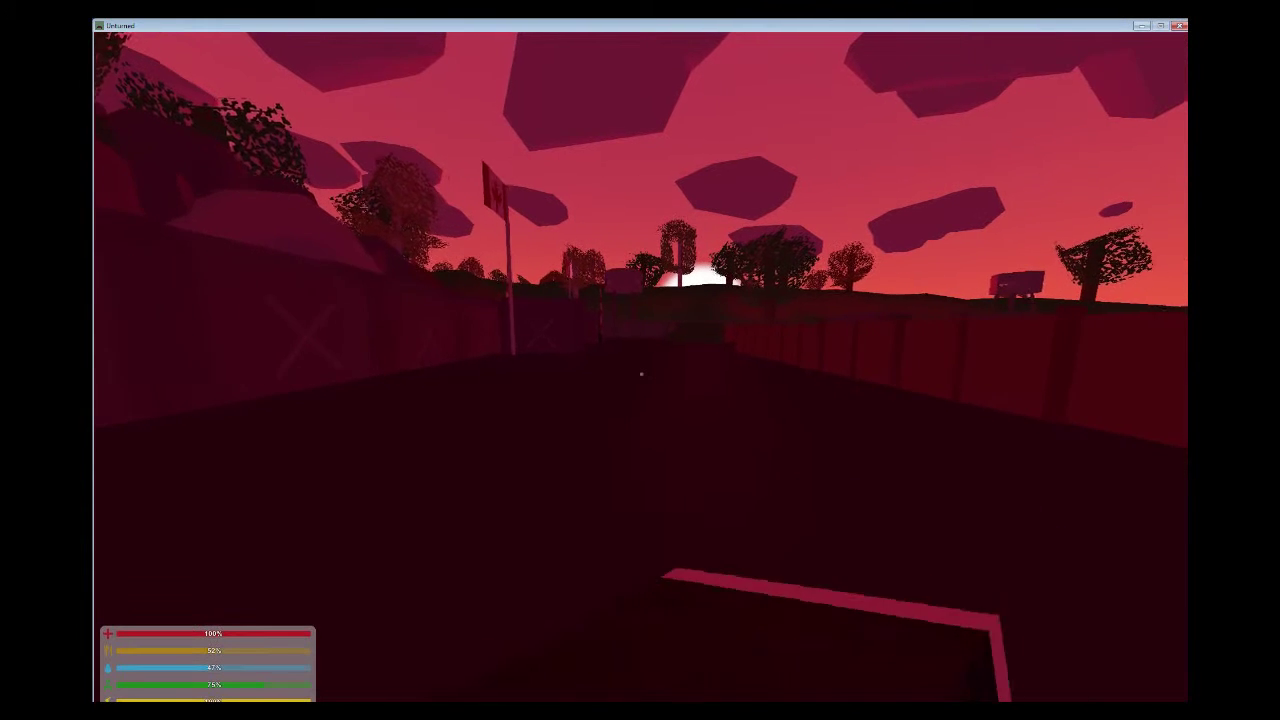
key("w")
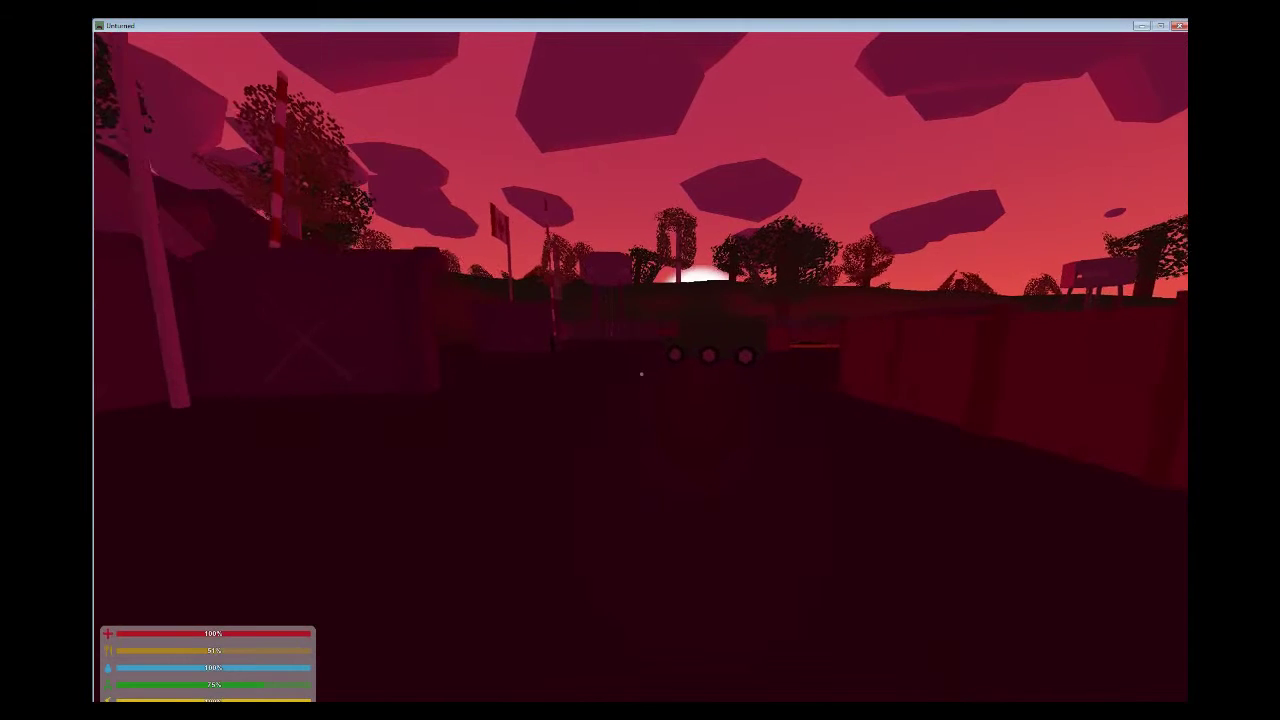
Eat the Yellow Vegetable from the inventory, raising food to 72%
key("g")
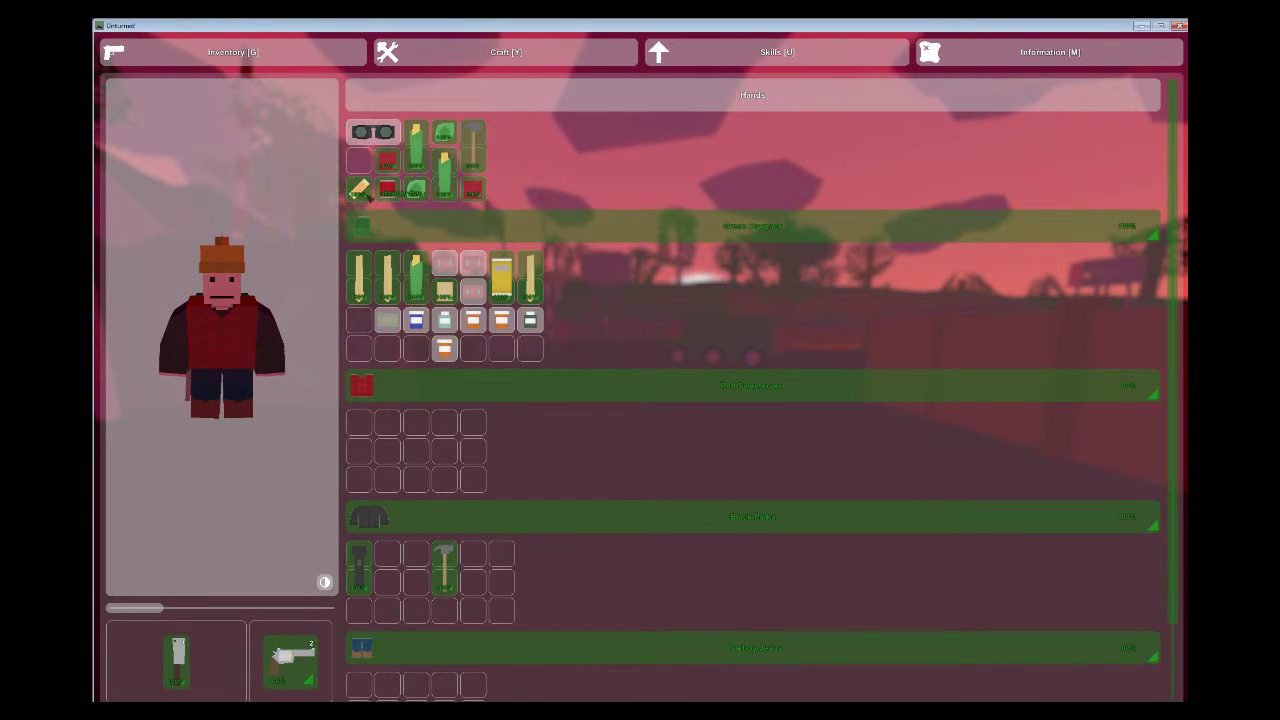
left_click(416, 148)
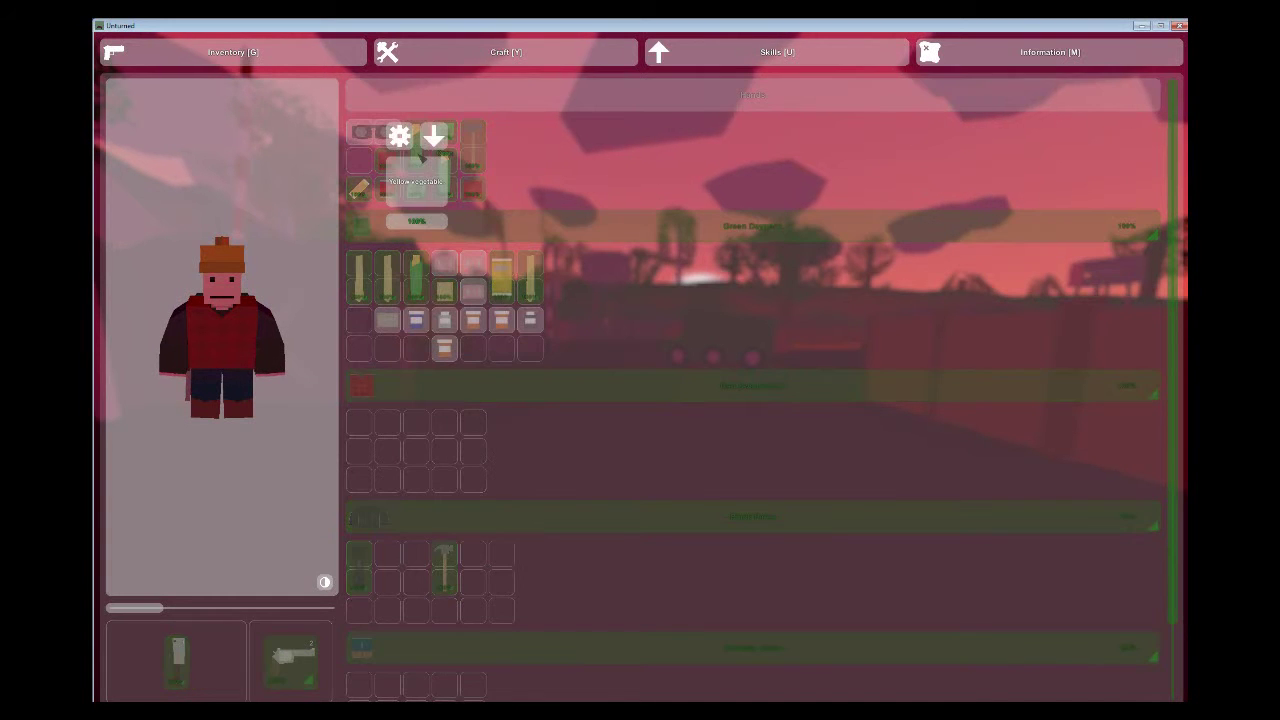
key("g")
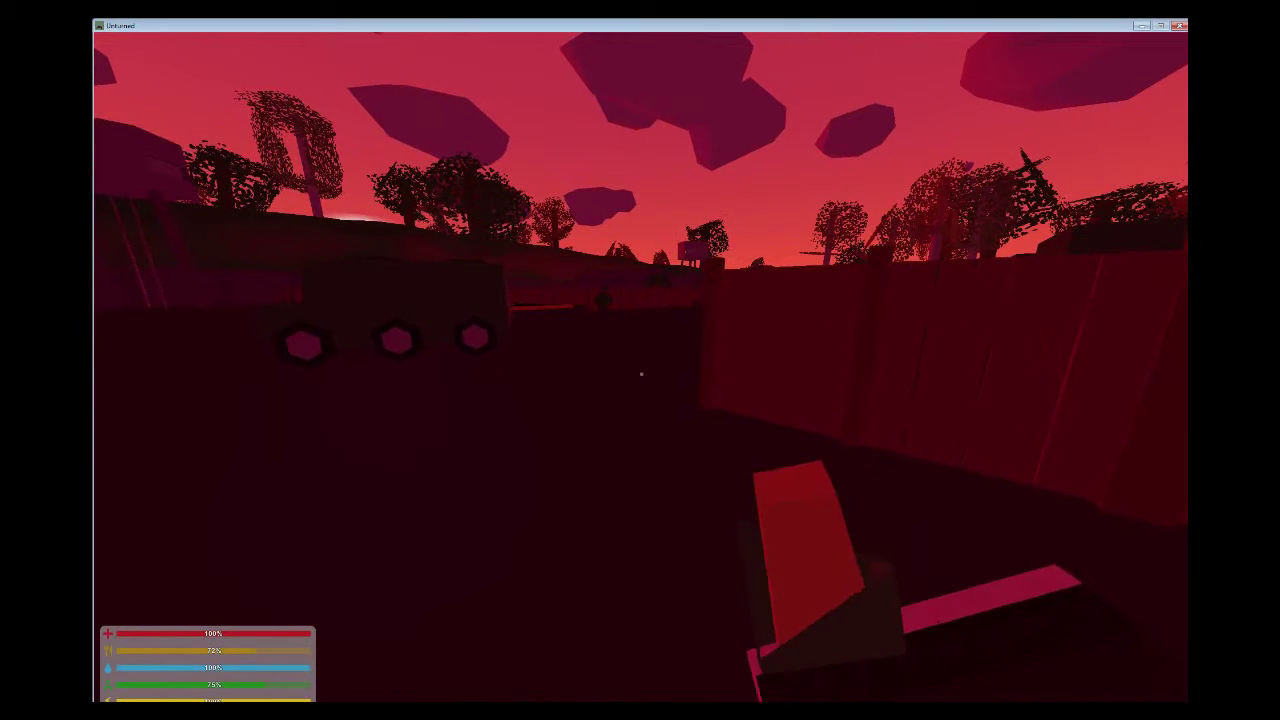
Eat the held vegetable, knife the zombie inside the house, and open the inventory
left_click(641, 374)
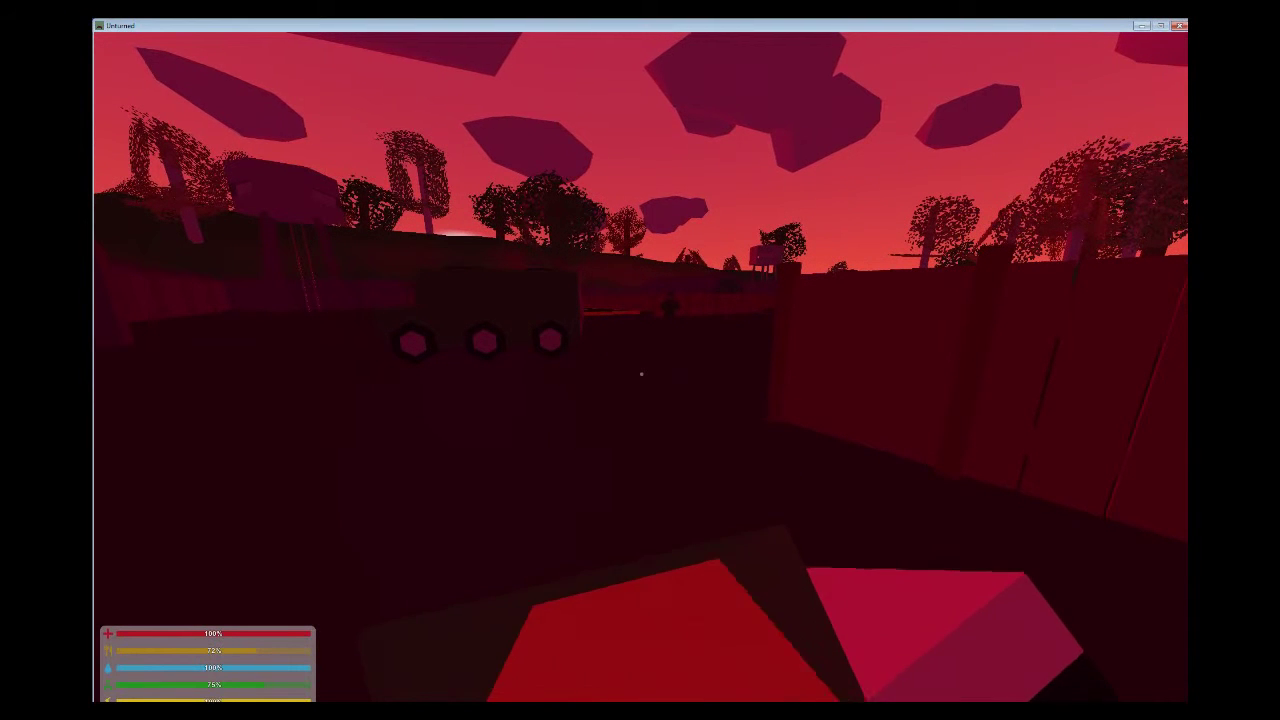
left_click(641, 374)
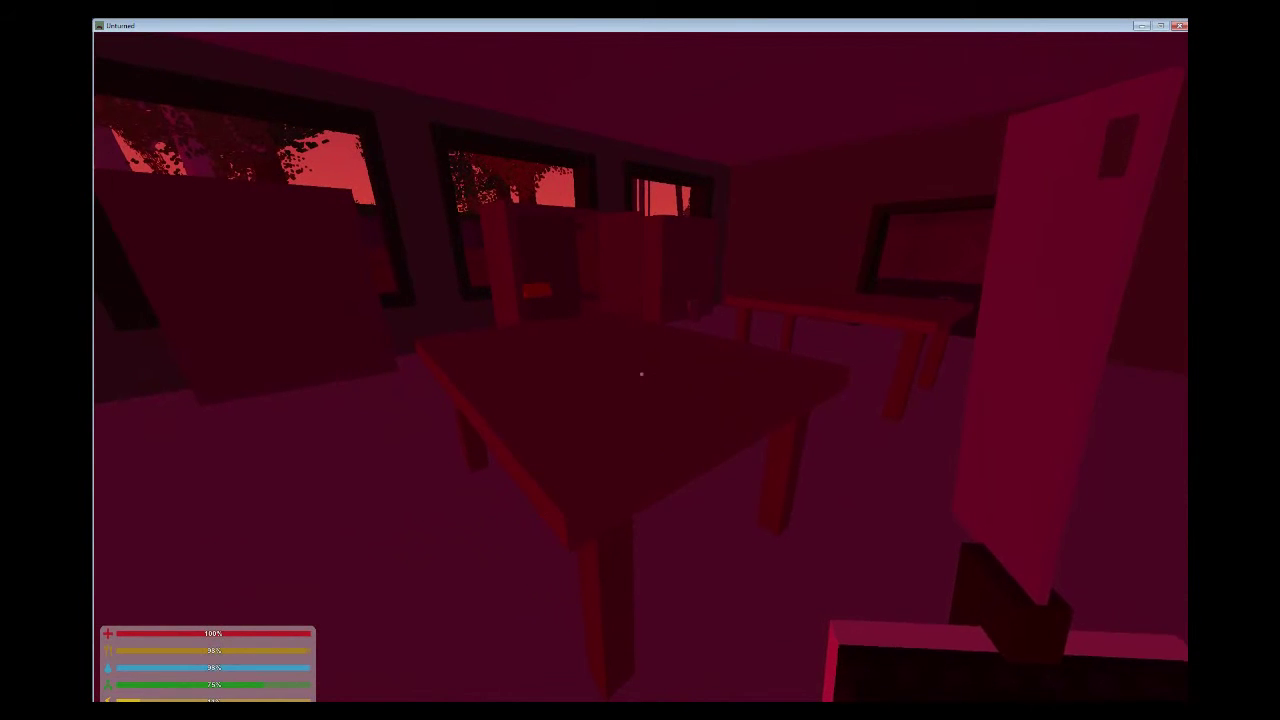
left_click(641, 374)
left_click(641, 374)
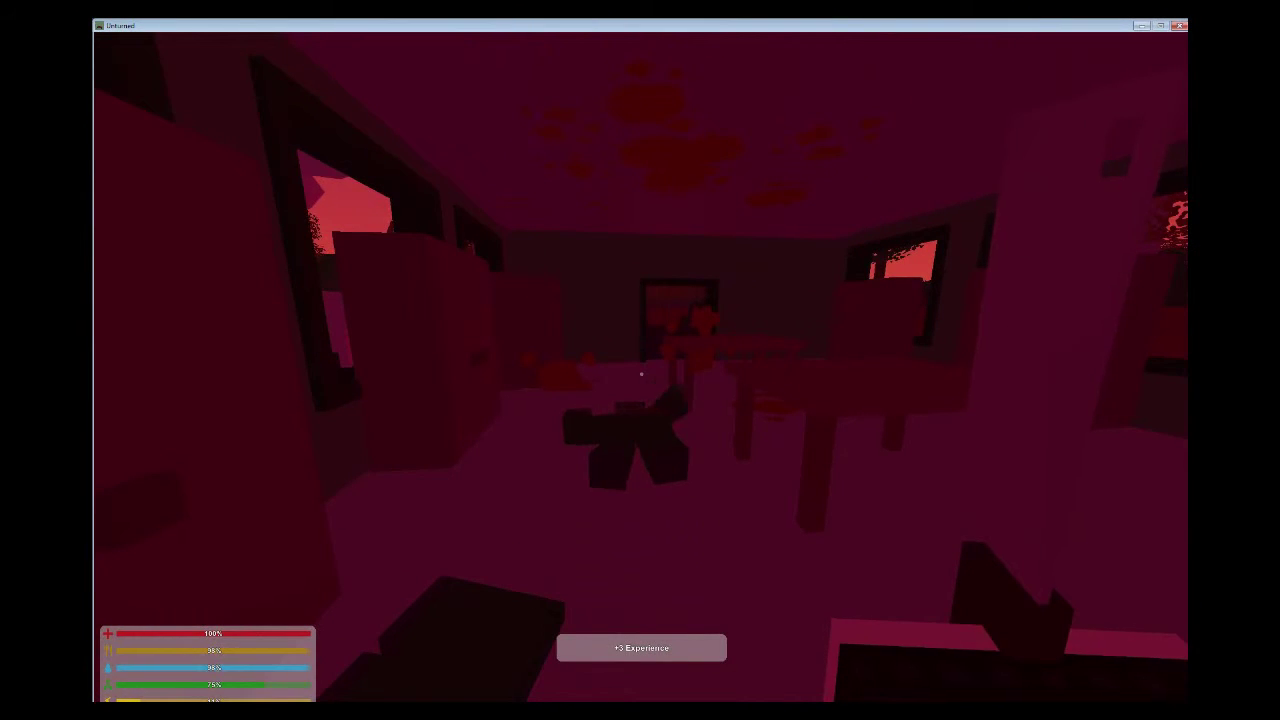
key("g")
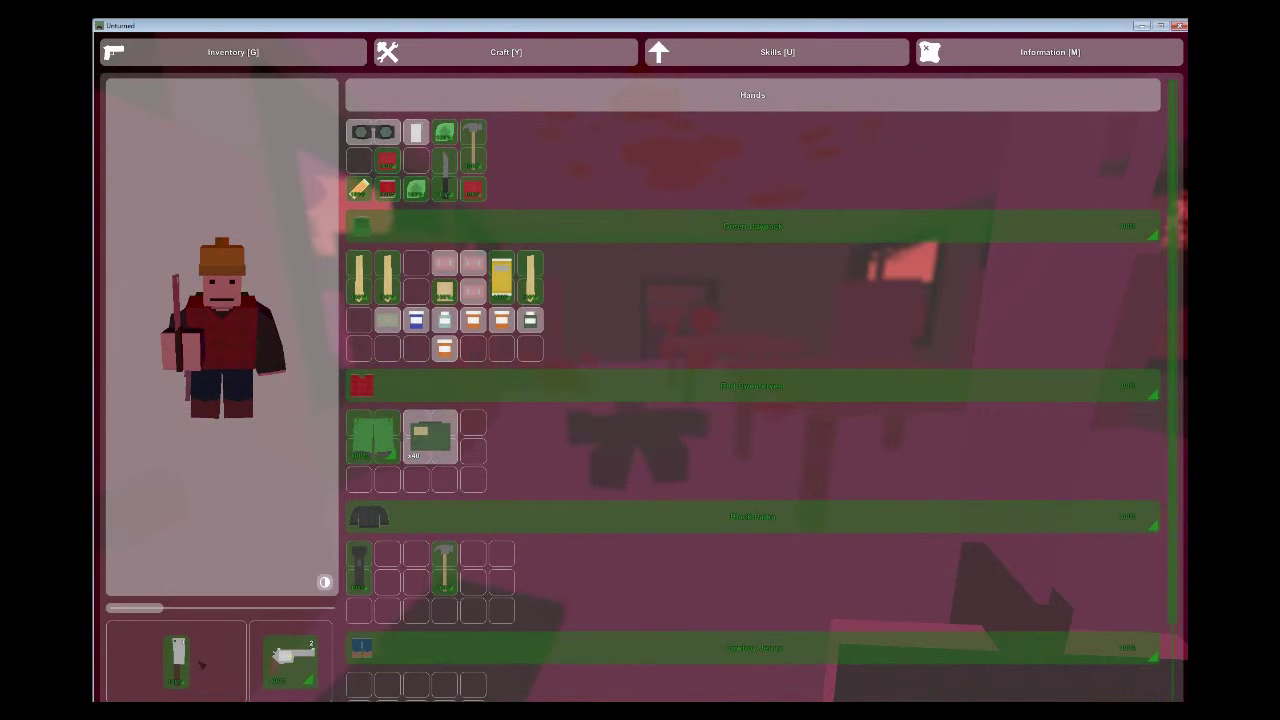
Put away the held item, check the combat knife's options, then close the inventory
left_click(177, 655)
left_click(186, 623)
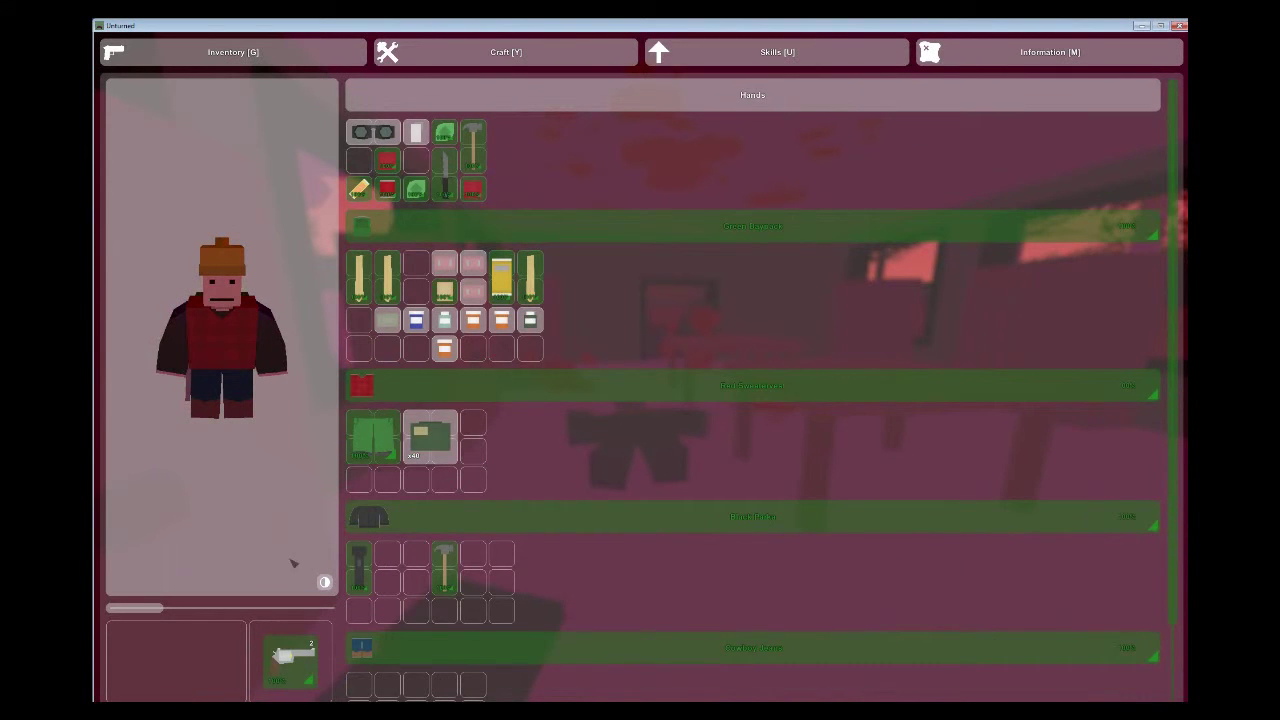
left_click(455, 172)
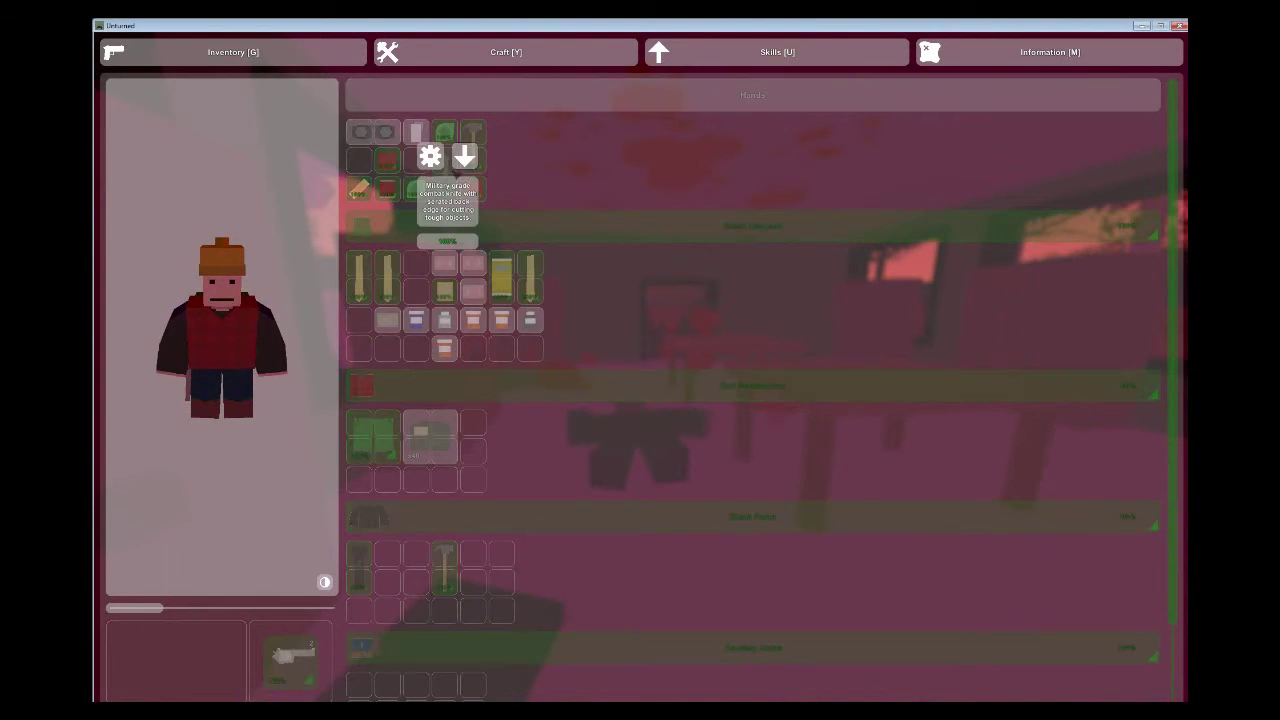
left_click(446, 188)
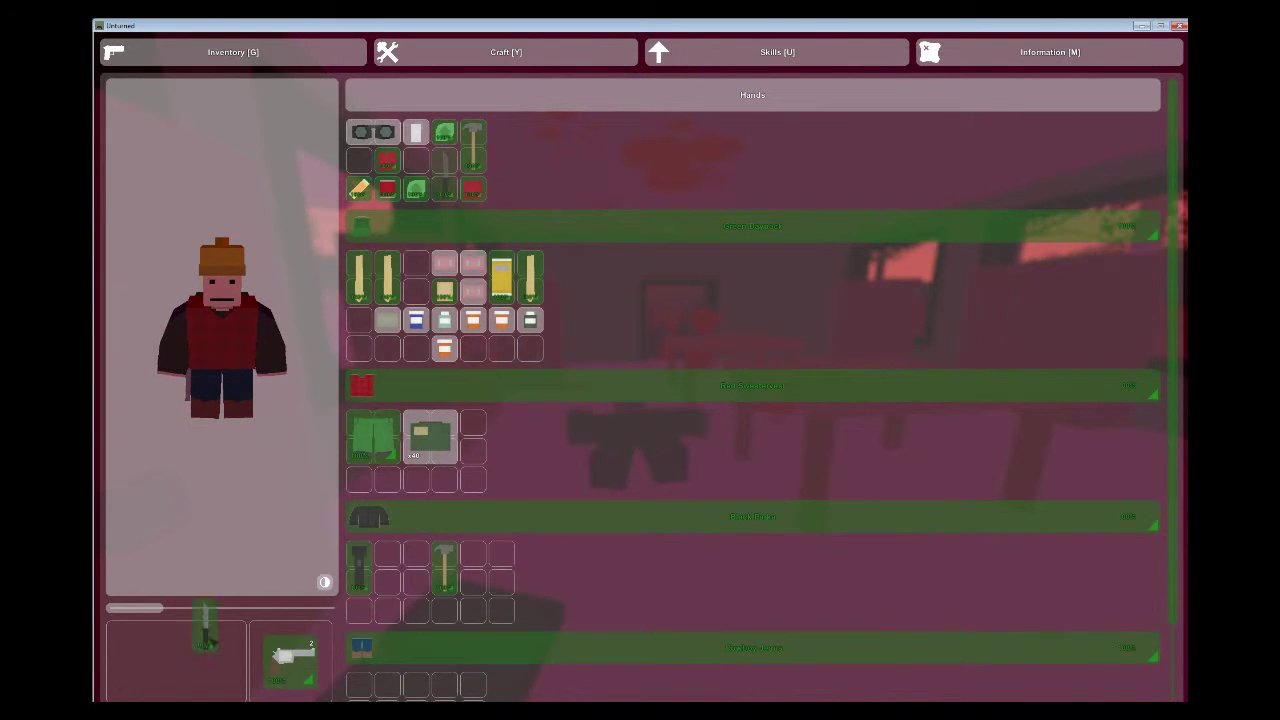
key("g")
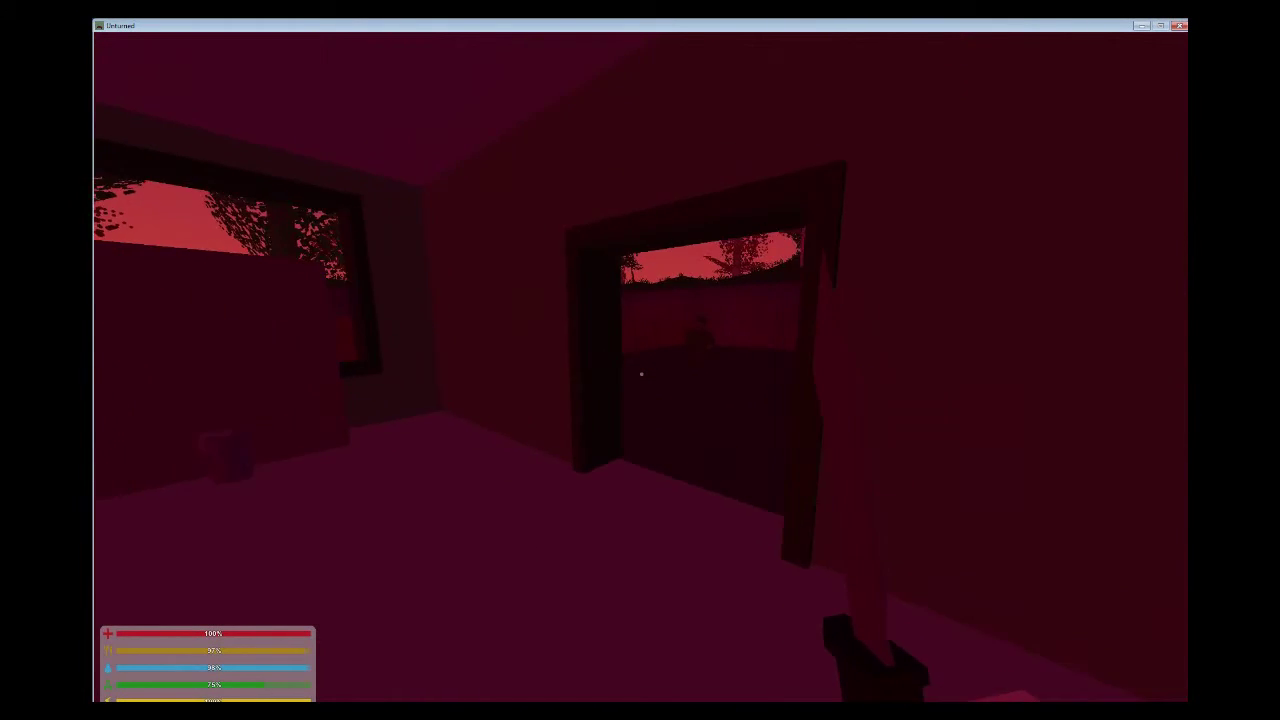
Walk across the room past the purple smoke and out of the house
key("w")
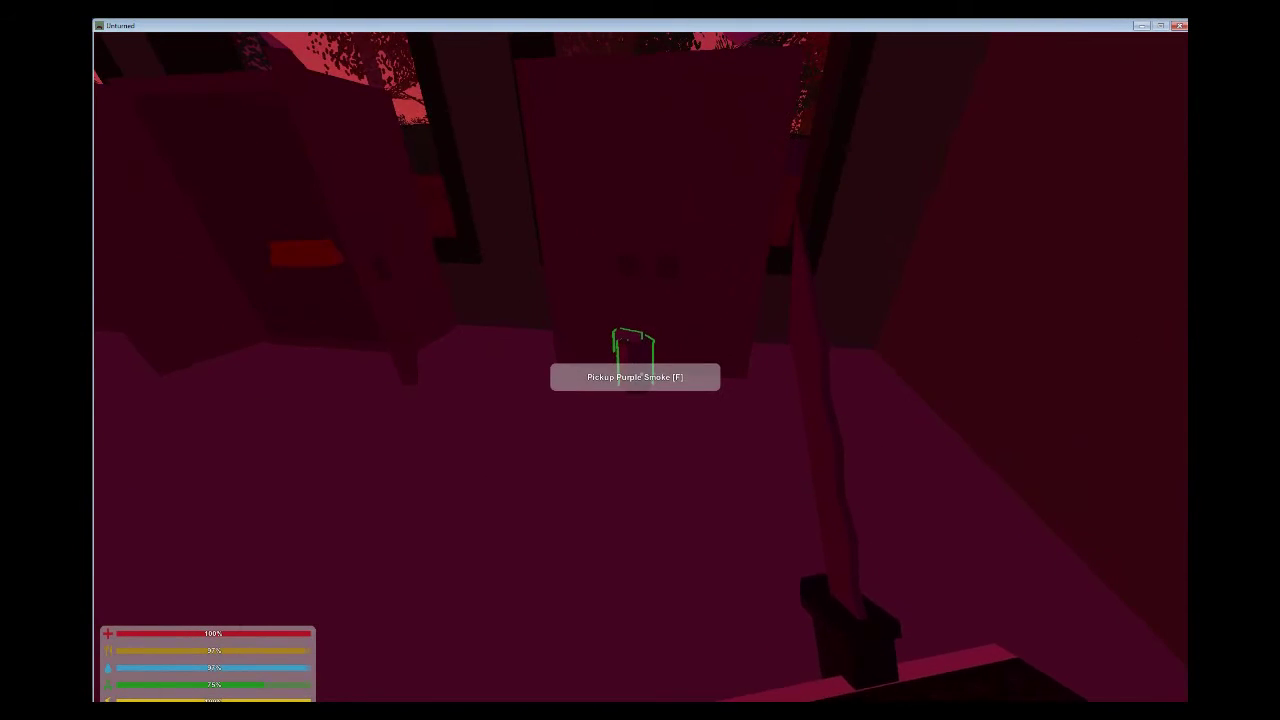
key("w")
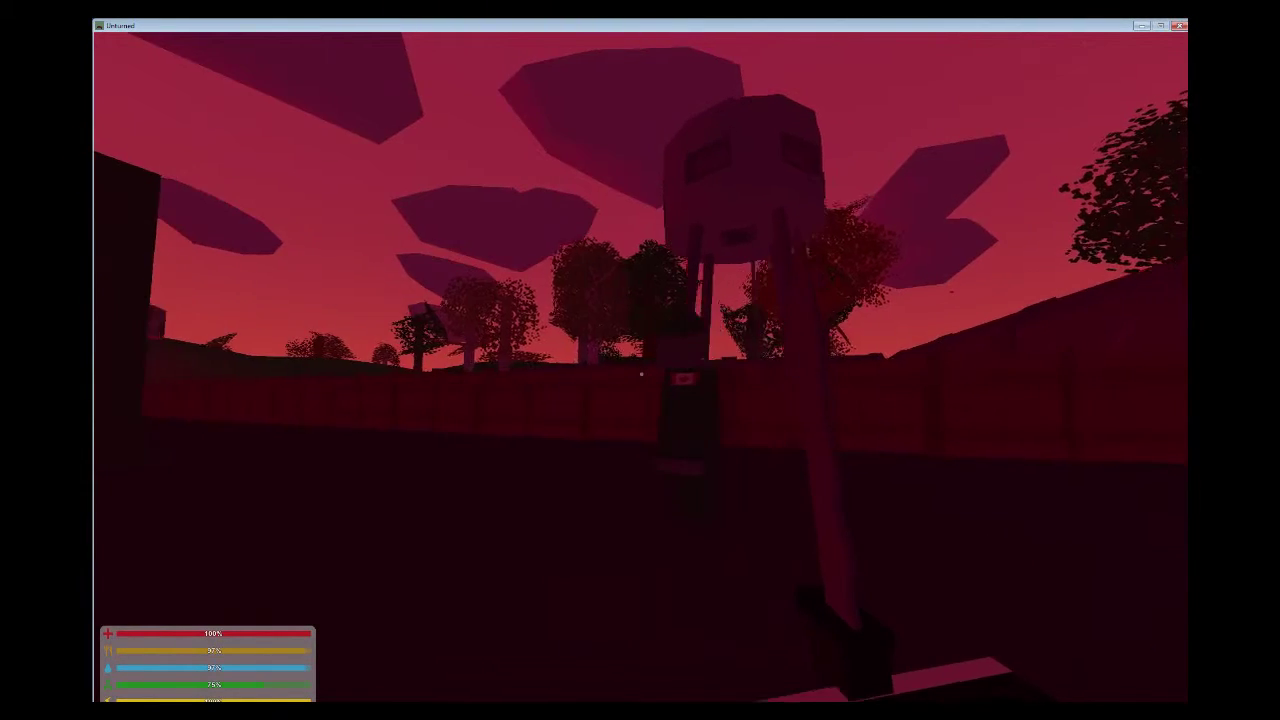
Kill the approaching zombie, then walk past the building along the fence
left_click(640, 374)
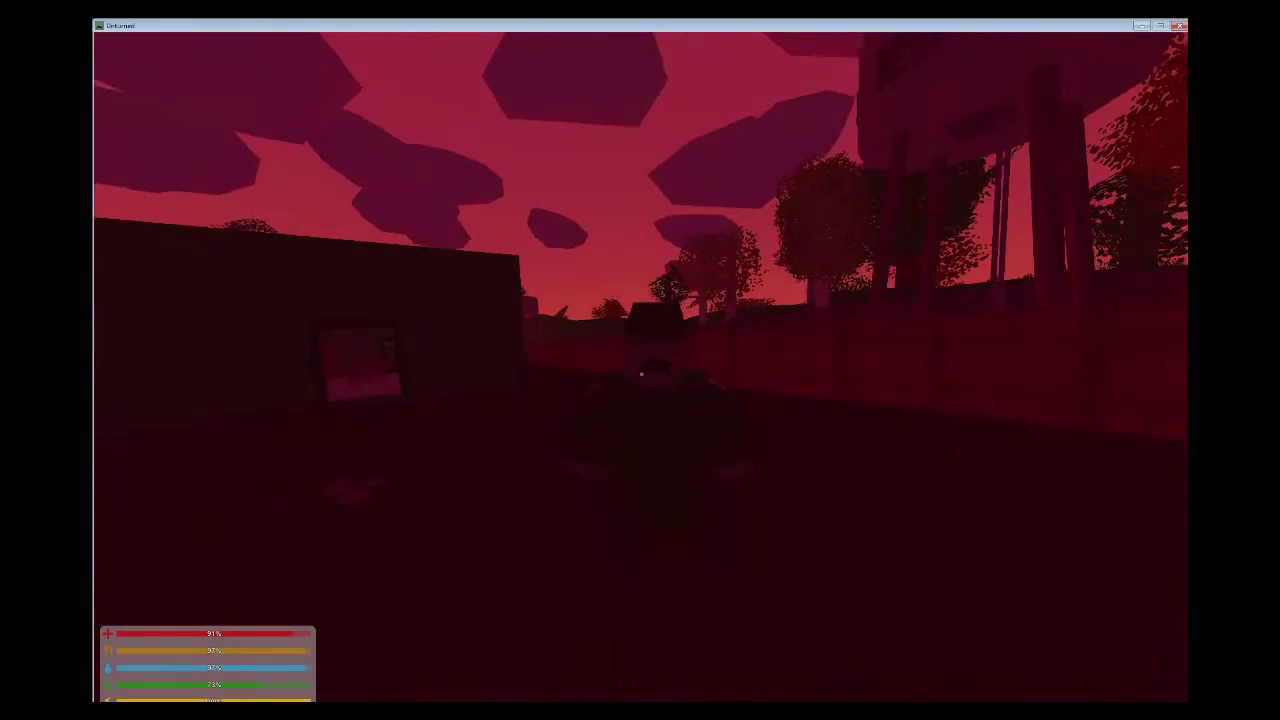
left_click(640, 374)
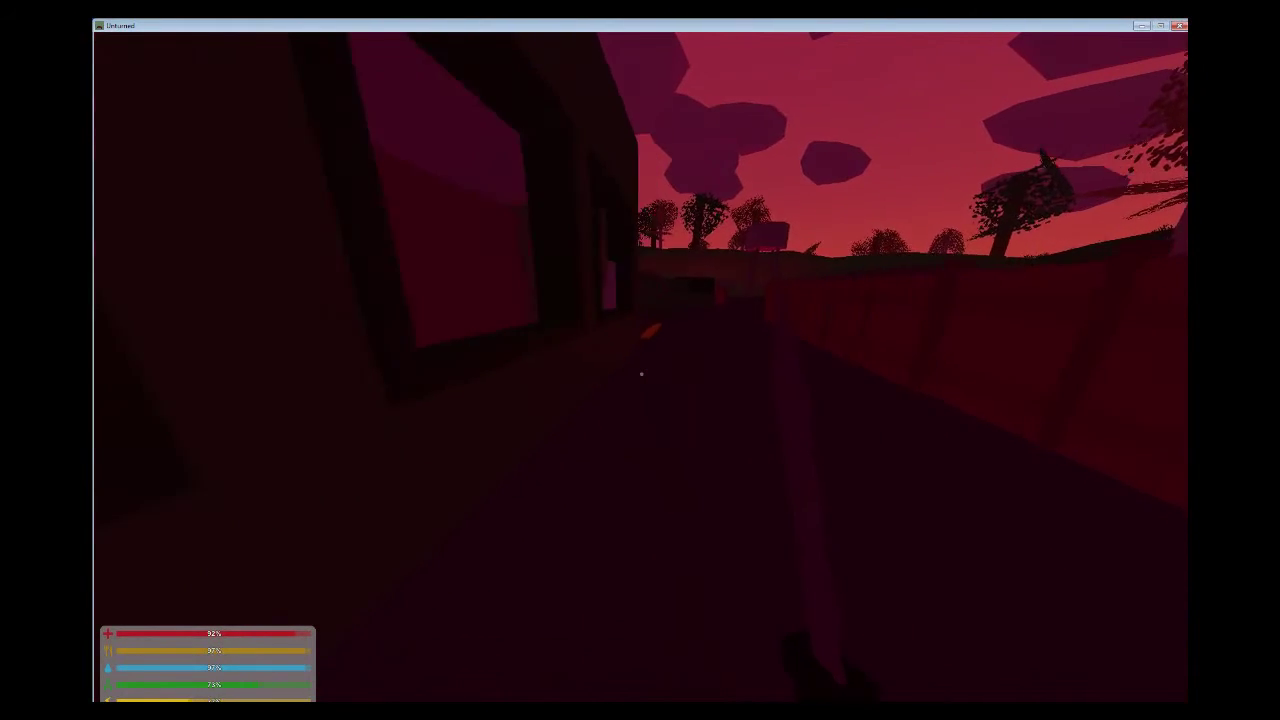
key("w")
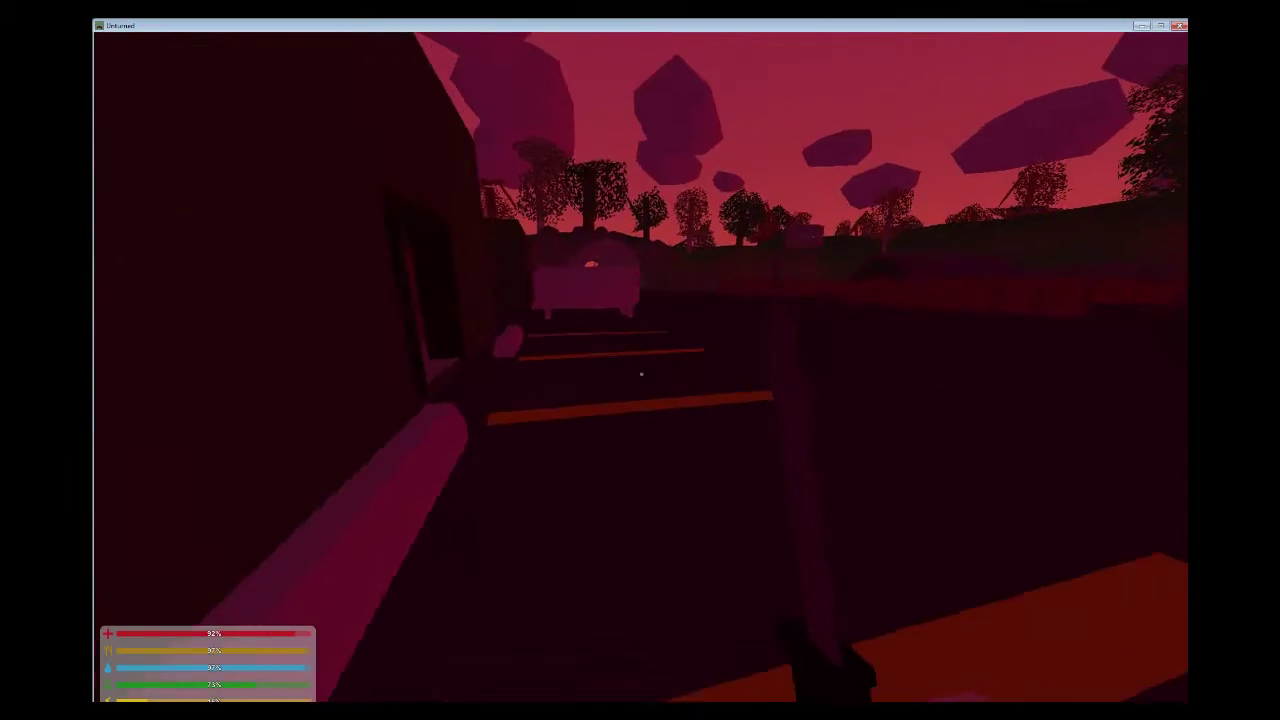
key("w")
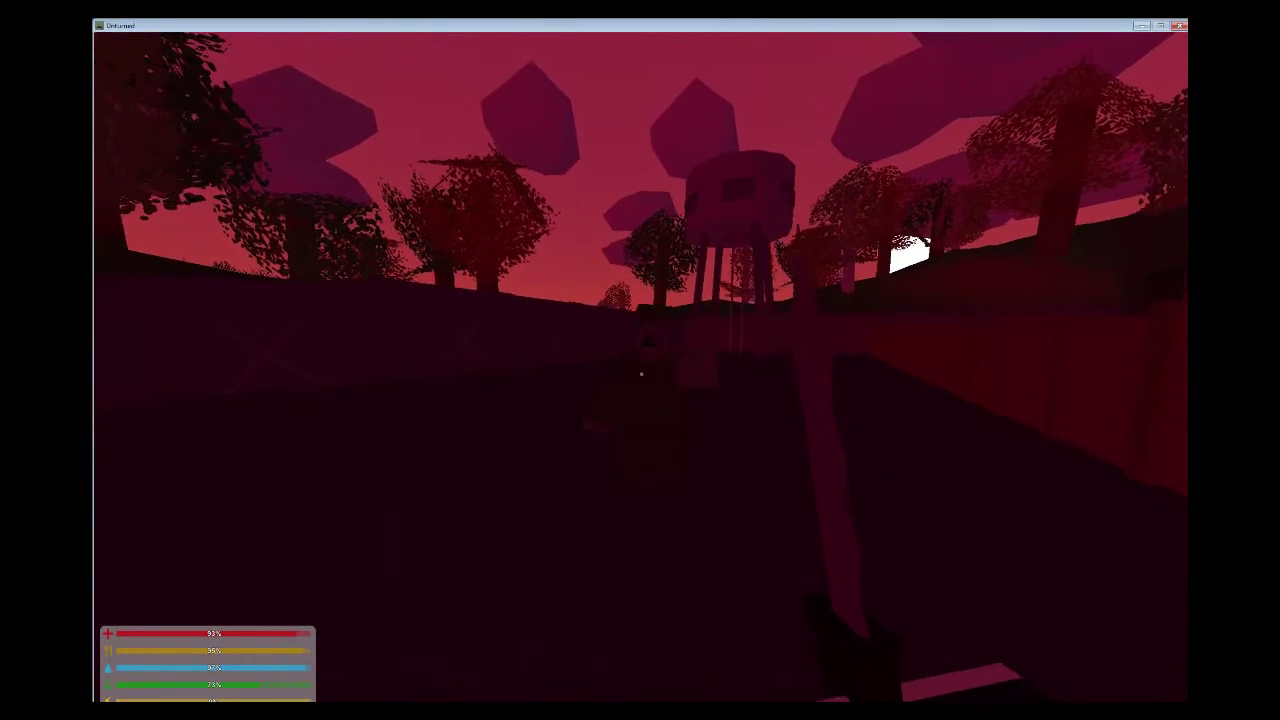
Knife the next two zombies ahead on the way to the water tower
left_click(640, 373)
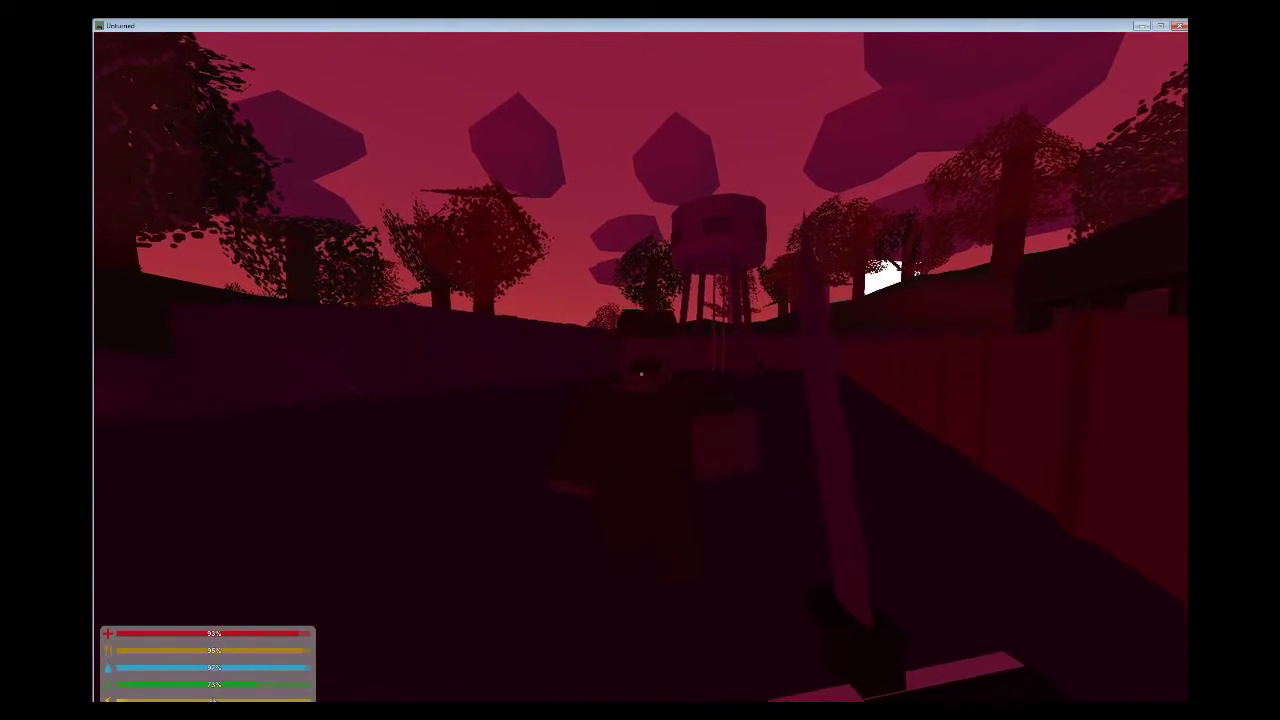
left_click(640, 373)
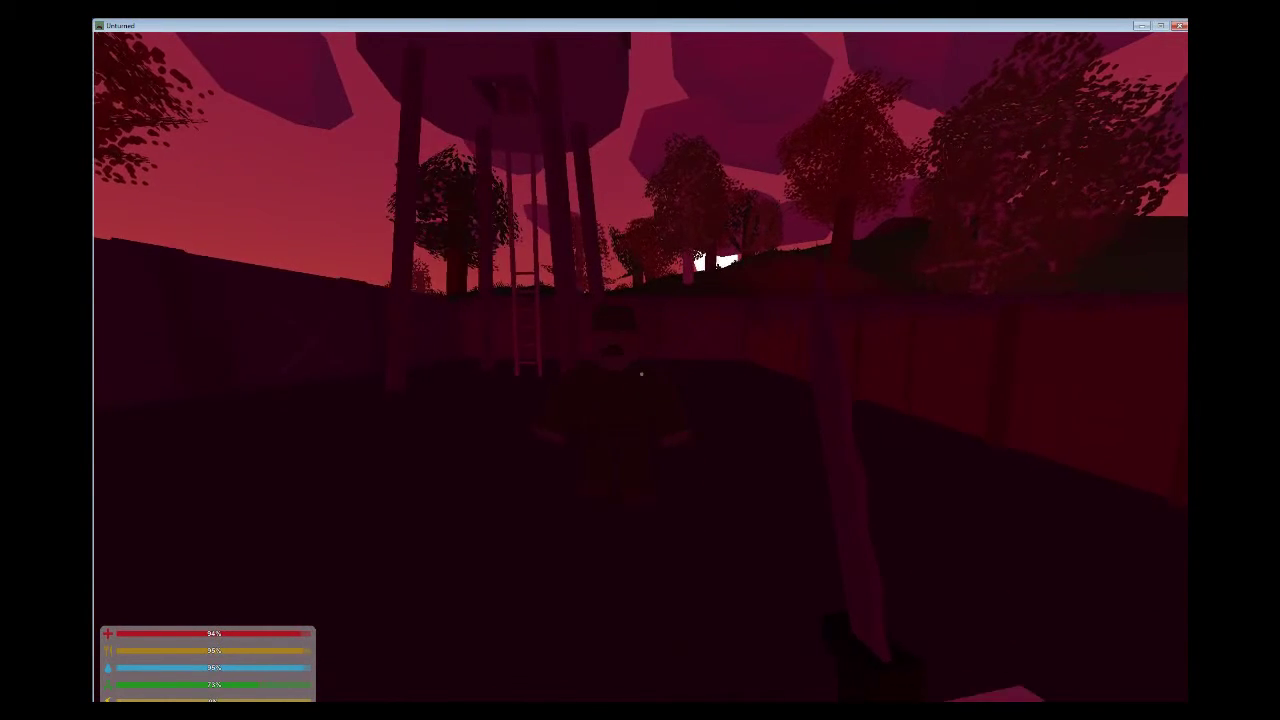
left_click(640, 373)
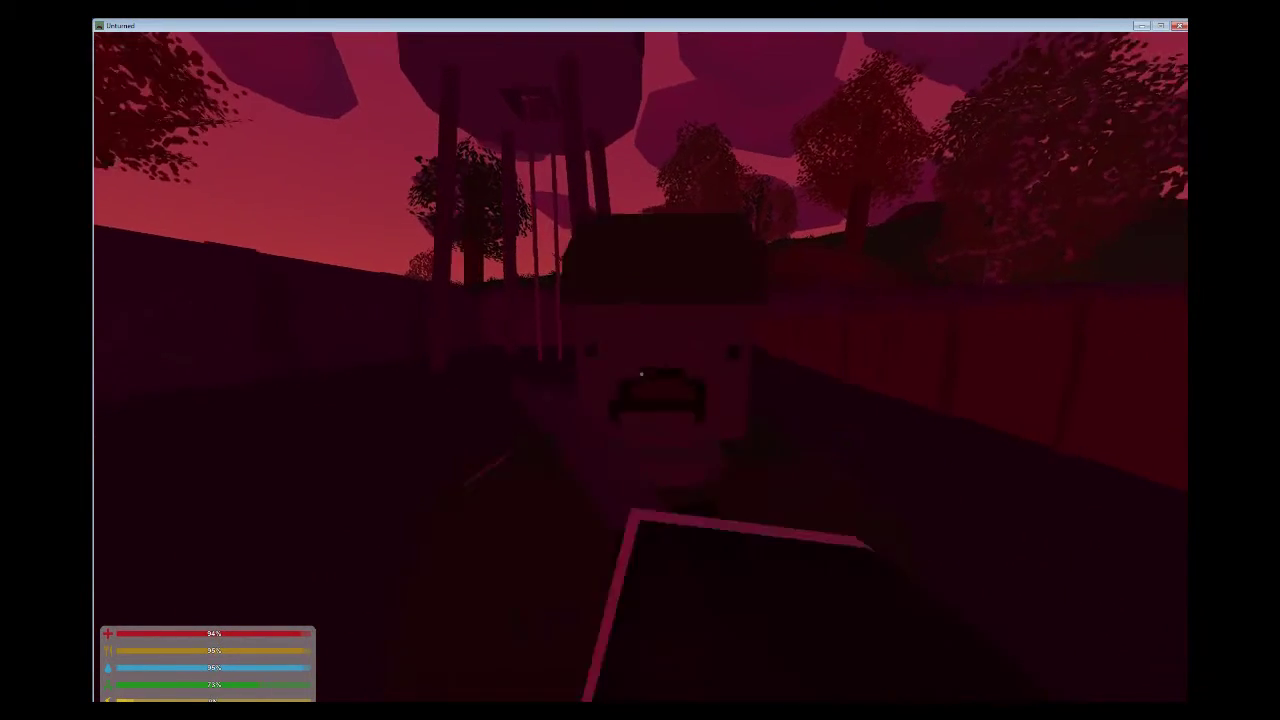
left_click(640, 373)
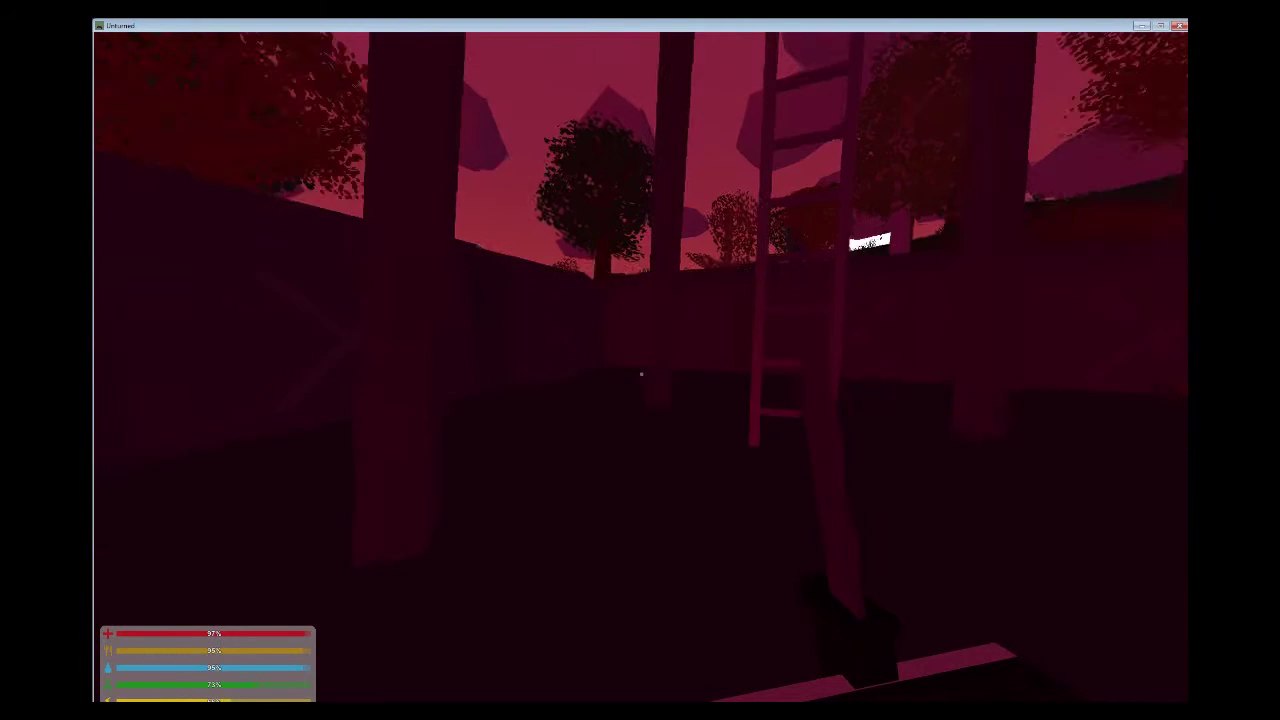
Close the inventory and climb the water tower ladder into the top room
key("g")
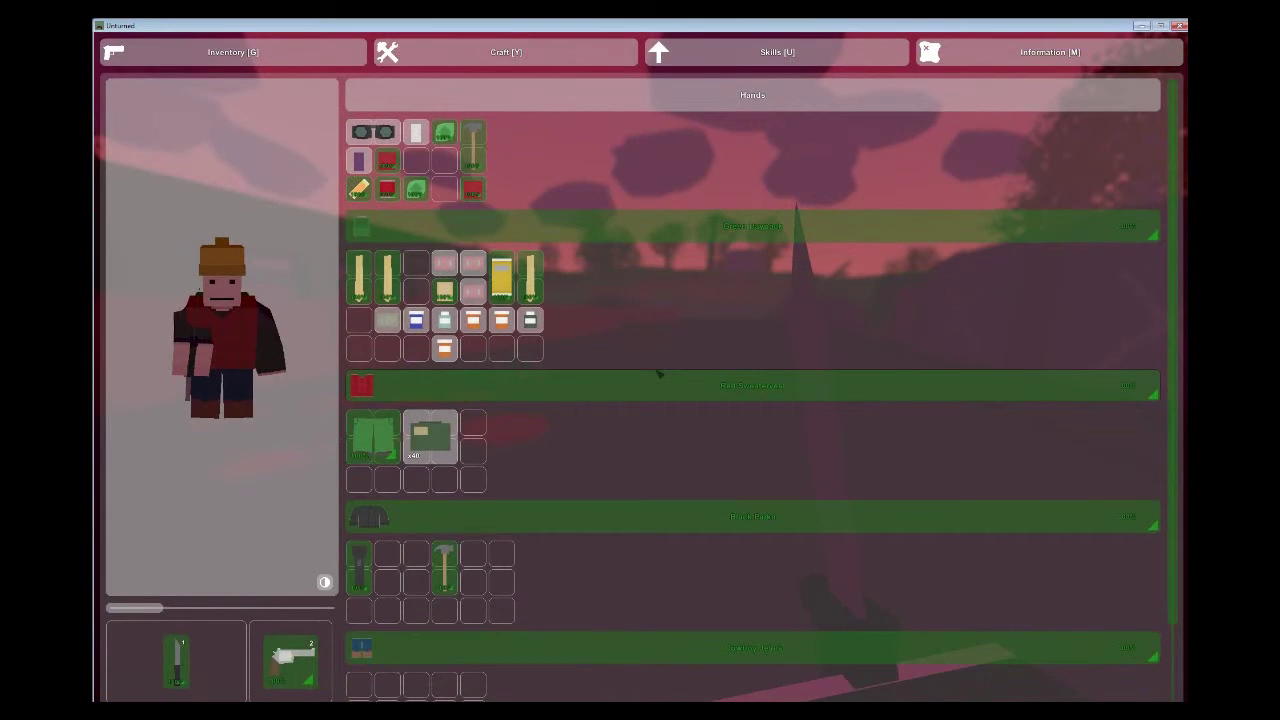
key("g")
key("w")
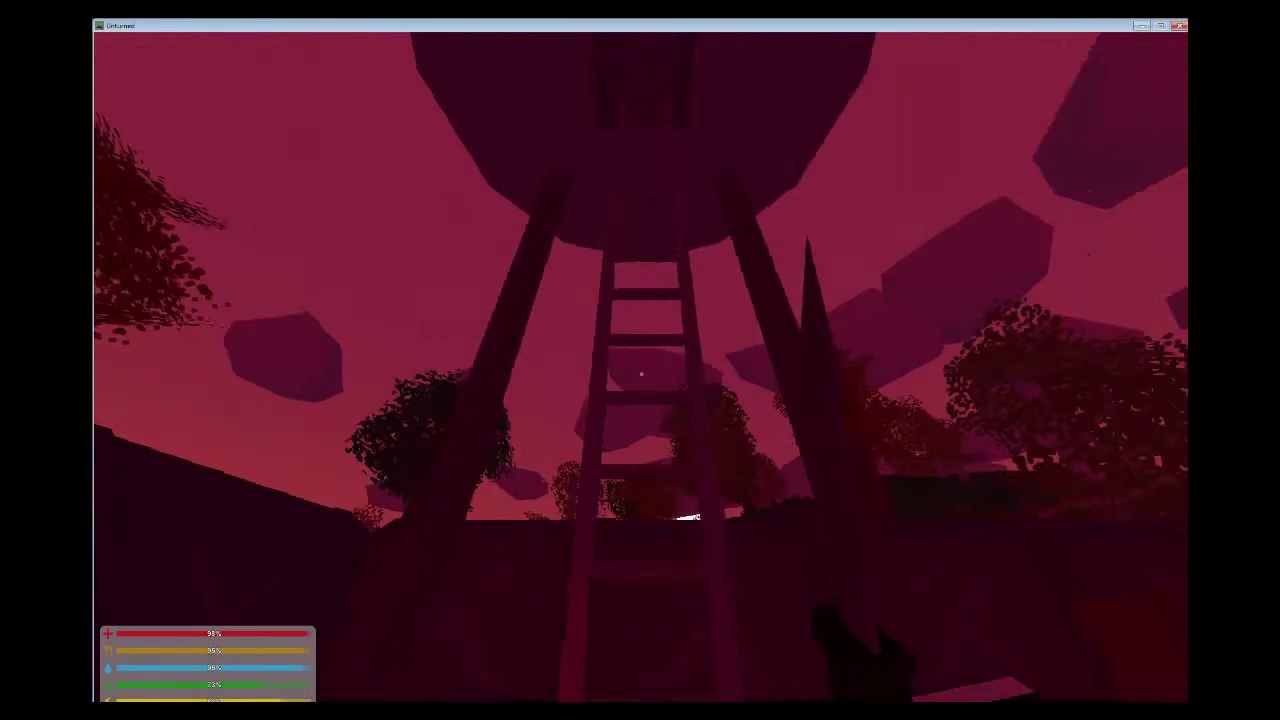
key("w")
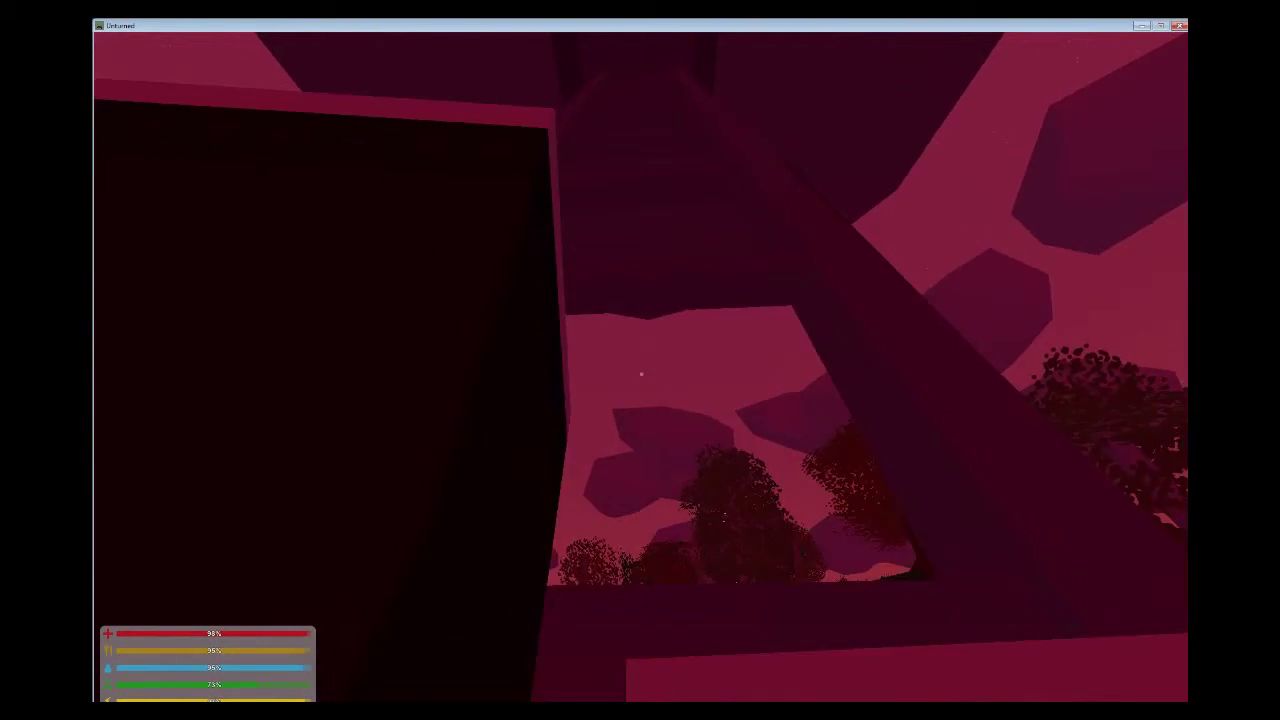
key("w")
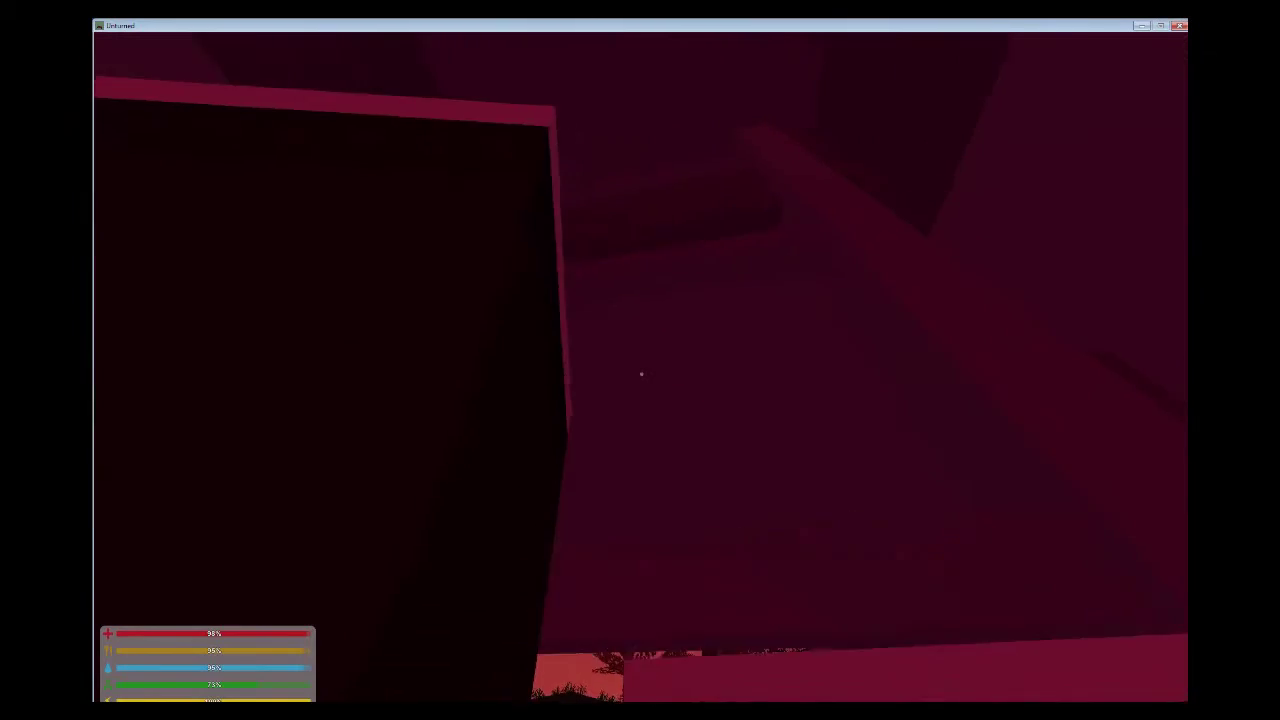
Look around the tower room, descend through the hatch, and walk out onto the road
key("w")
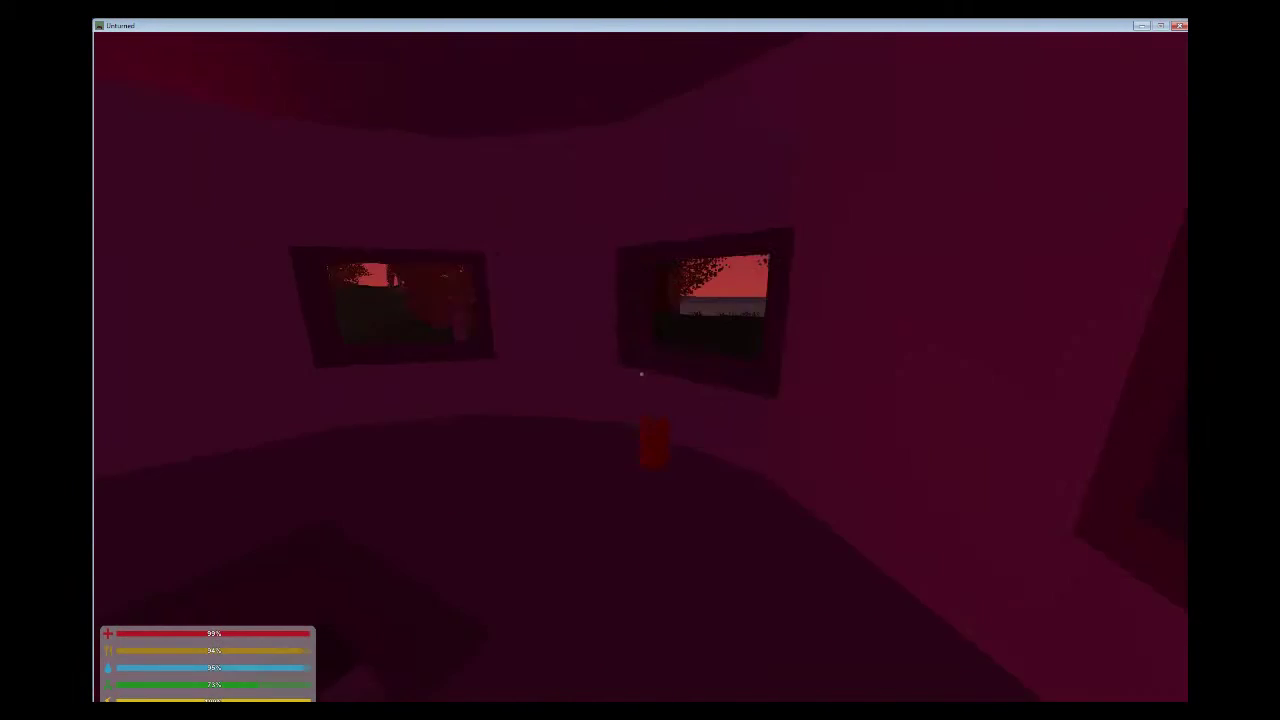
key("w")
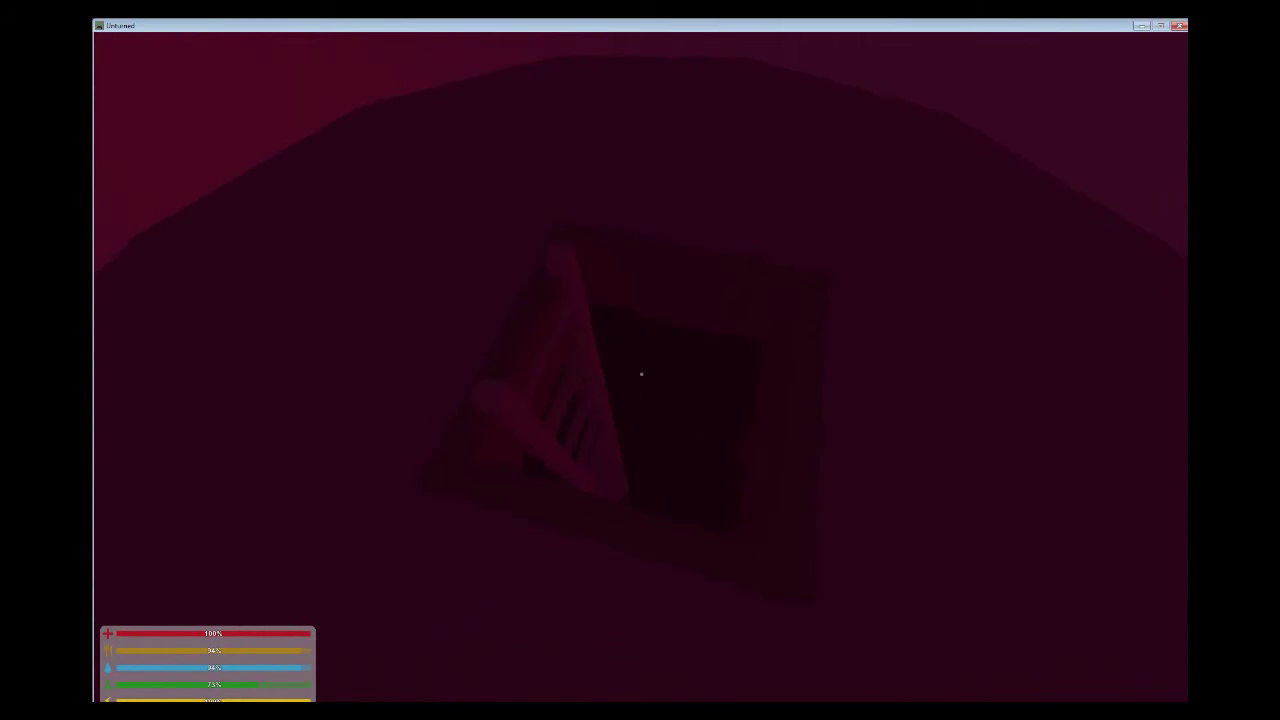
key("w")
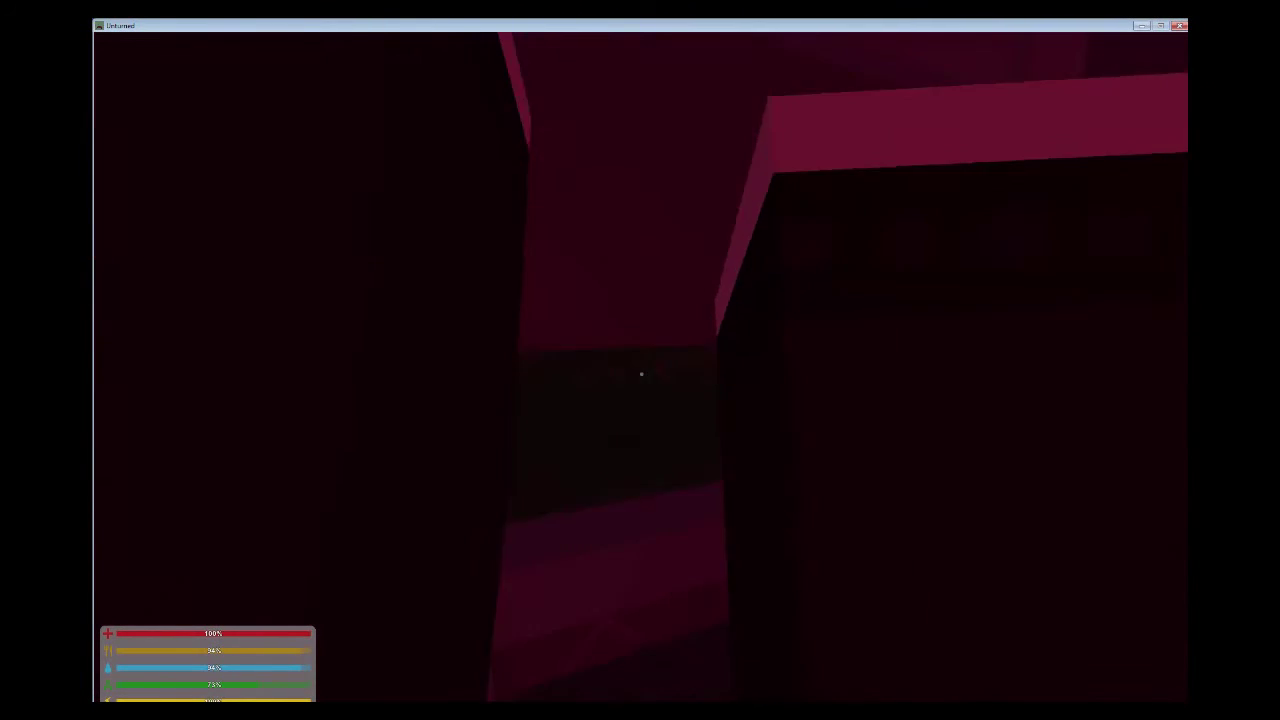
key("w")
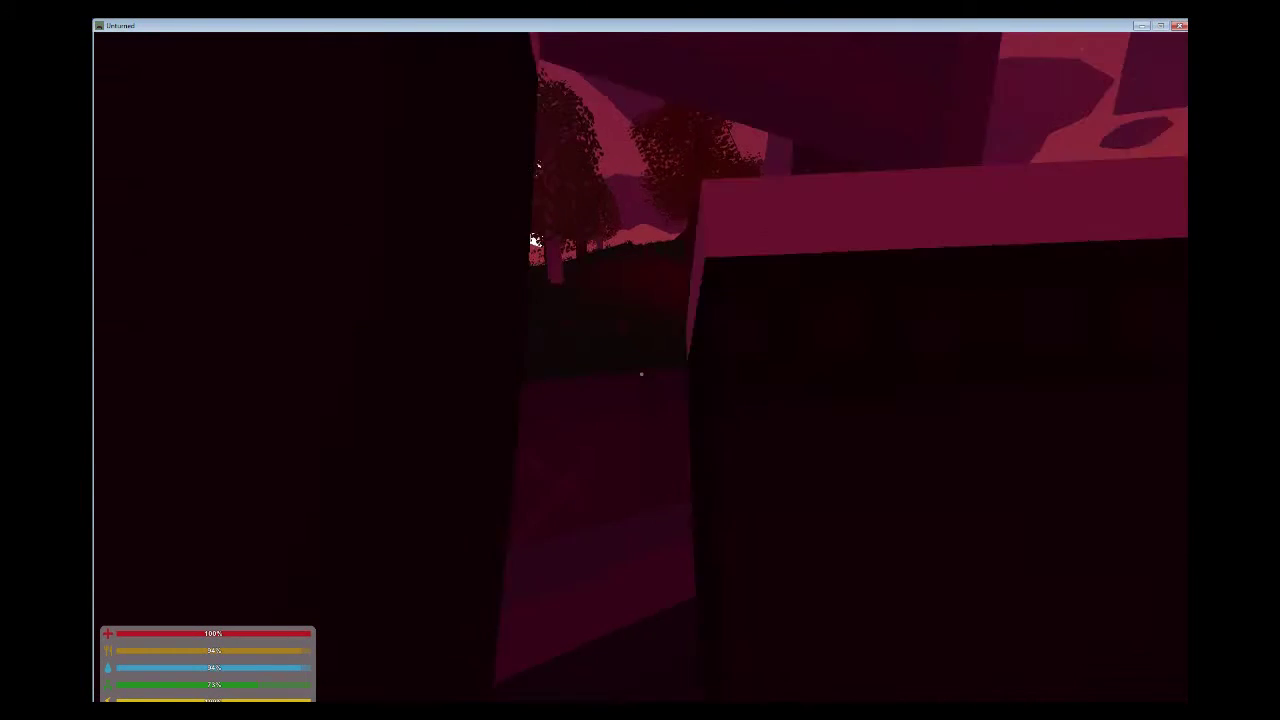
key("w")
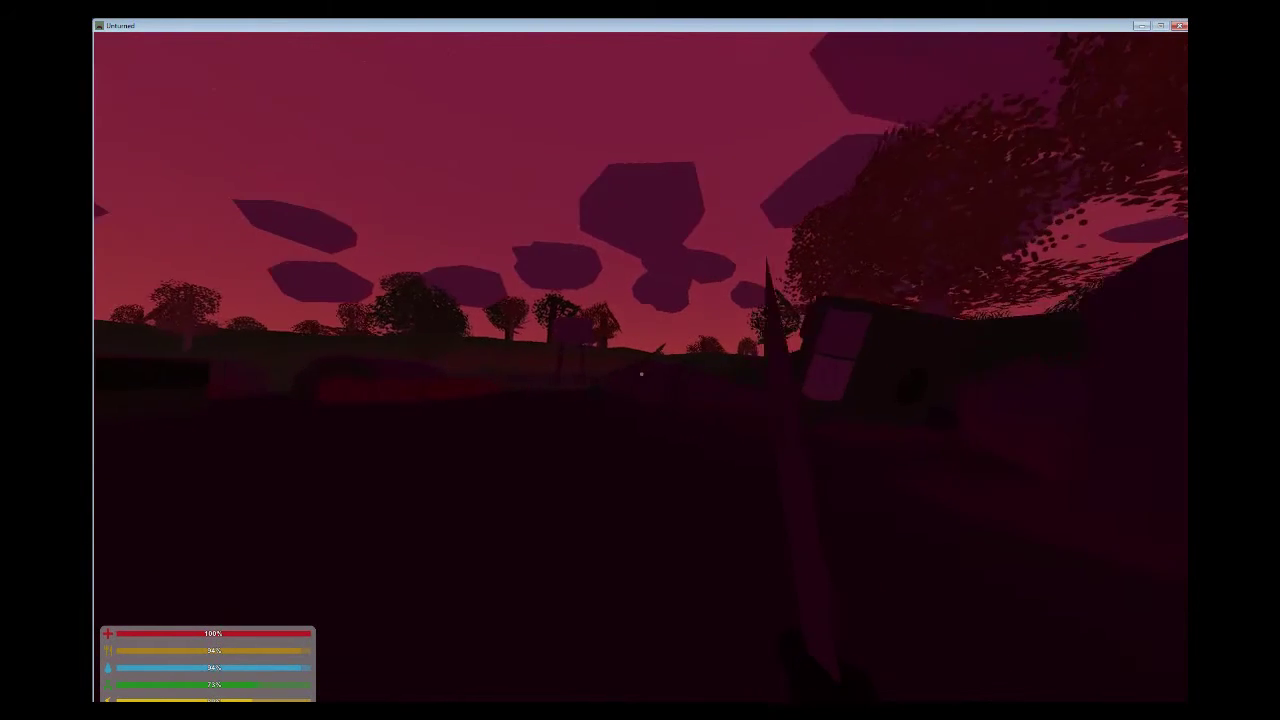
Back away from the attacking zombie, kill it, and holster the pistol near the military top
key("w")
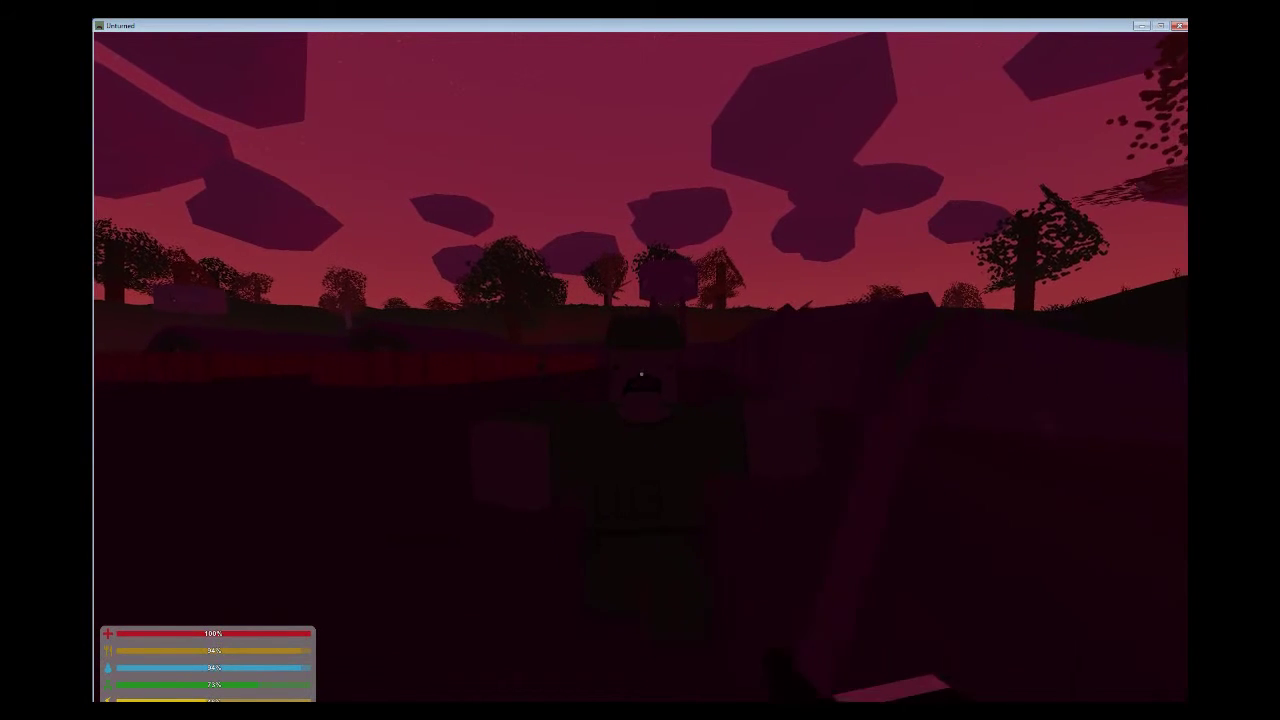
key("s")
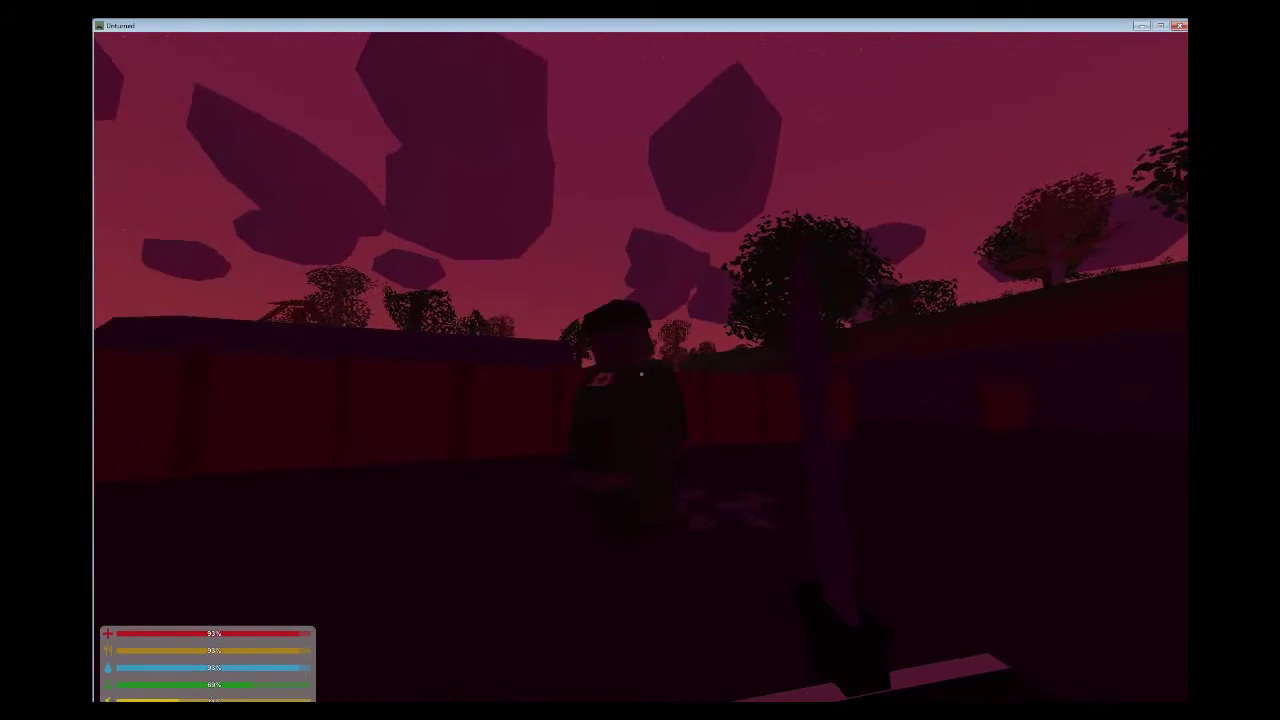
left_click(641, 374)
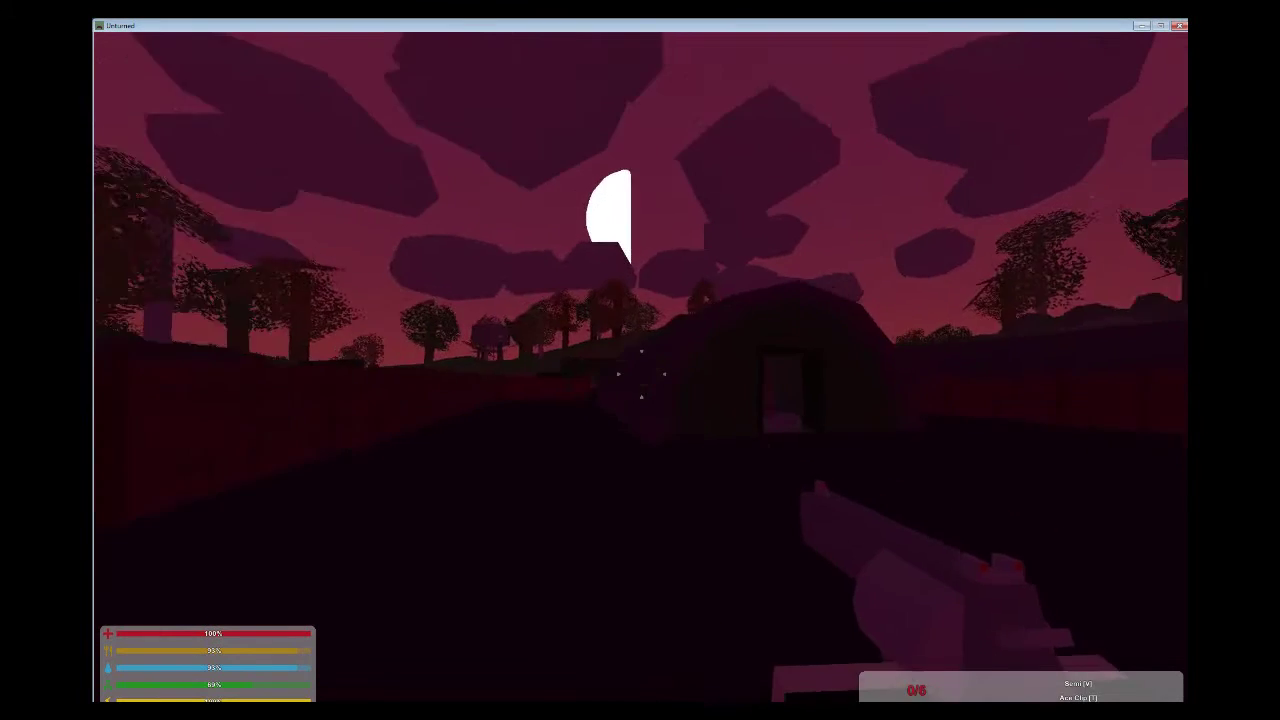
key("1")
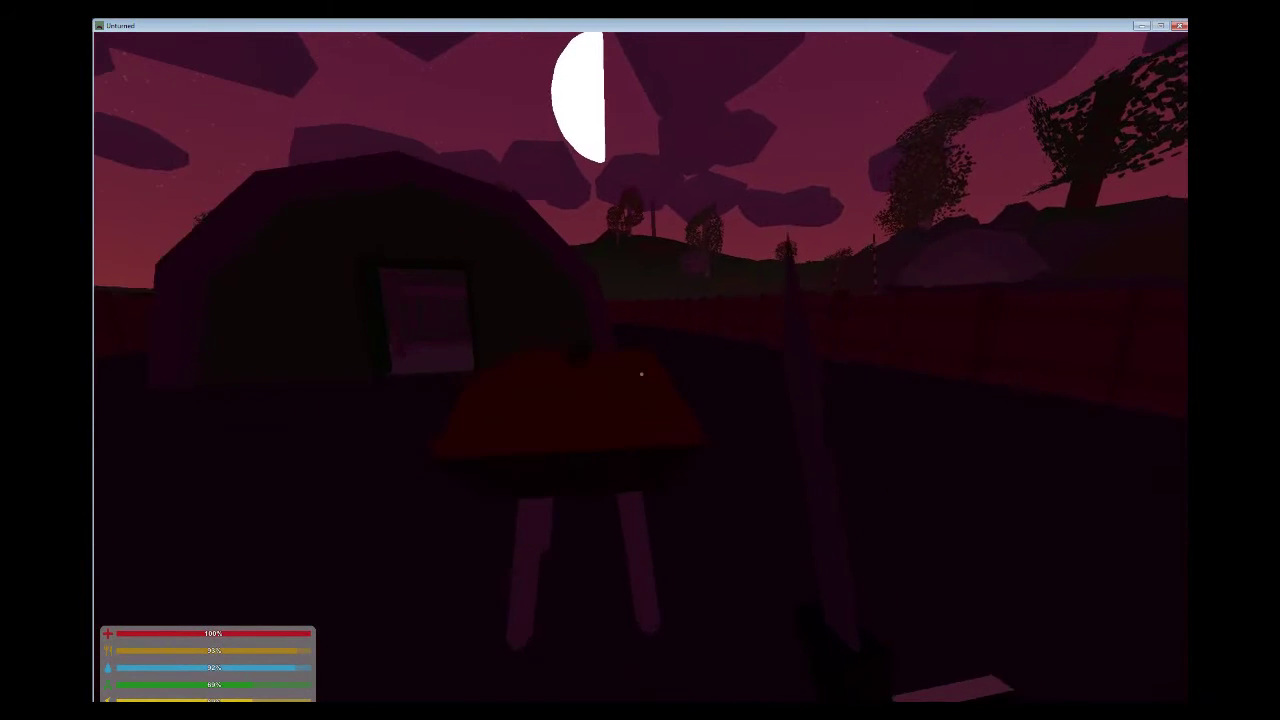
Open the inventory and look at the flashlight's options
key("g")
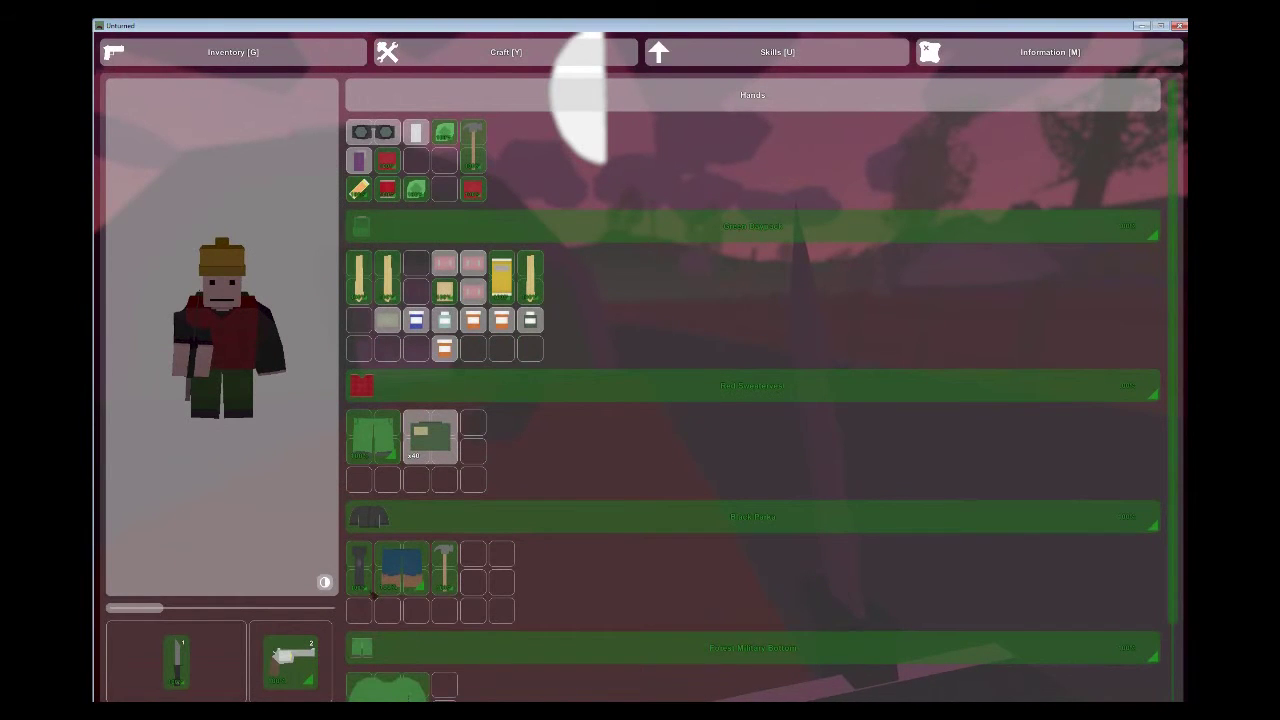
left_click(370, 592)
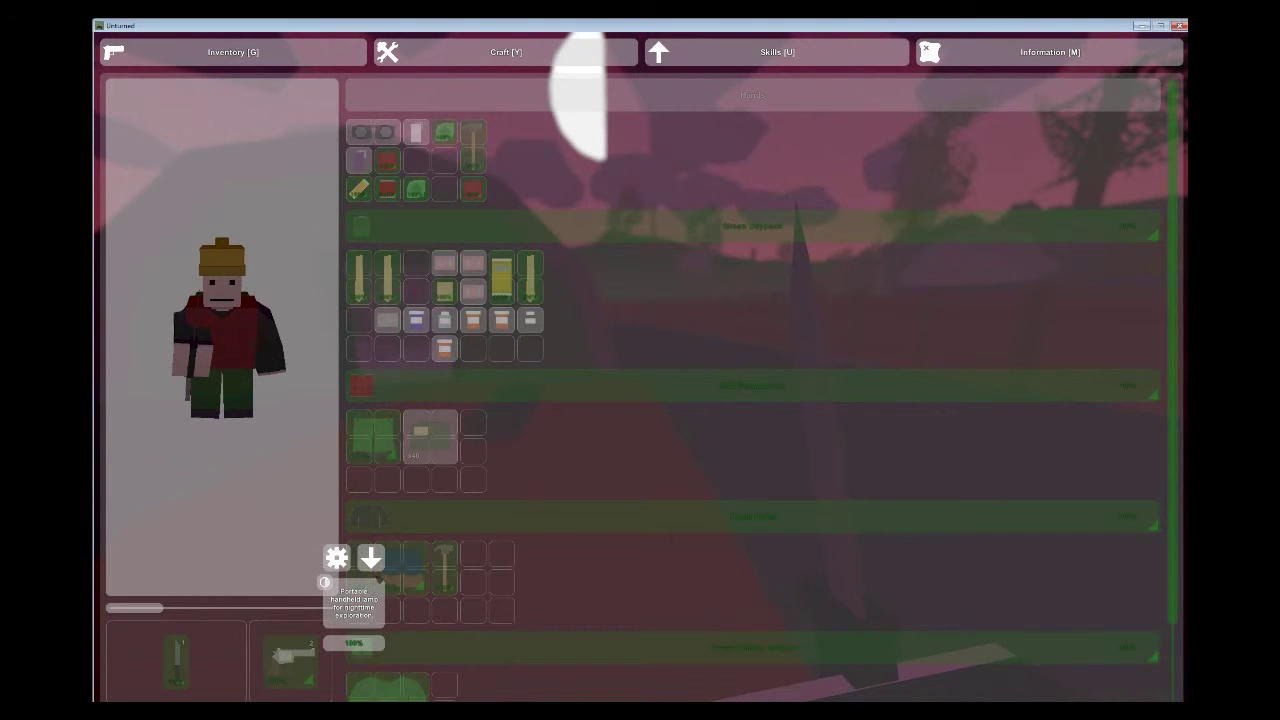
left_click(424, 620)
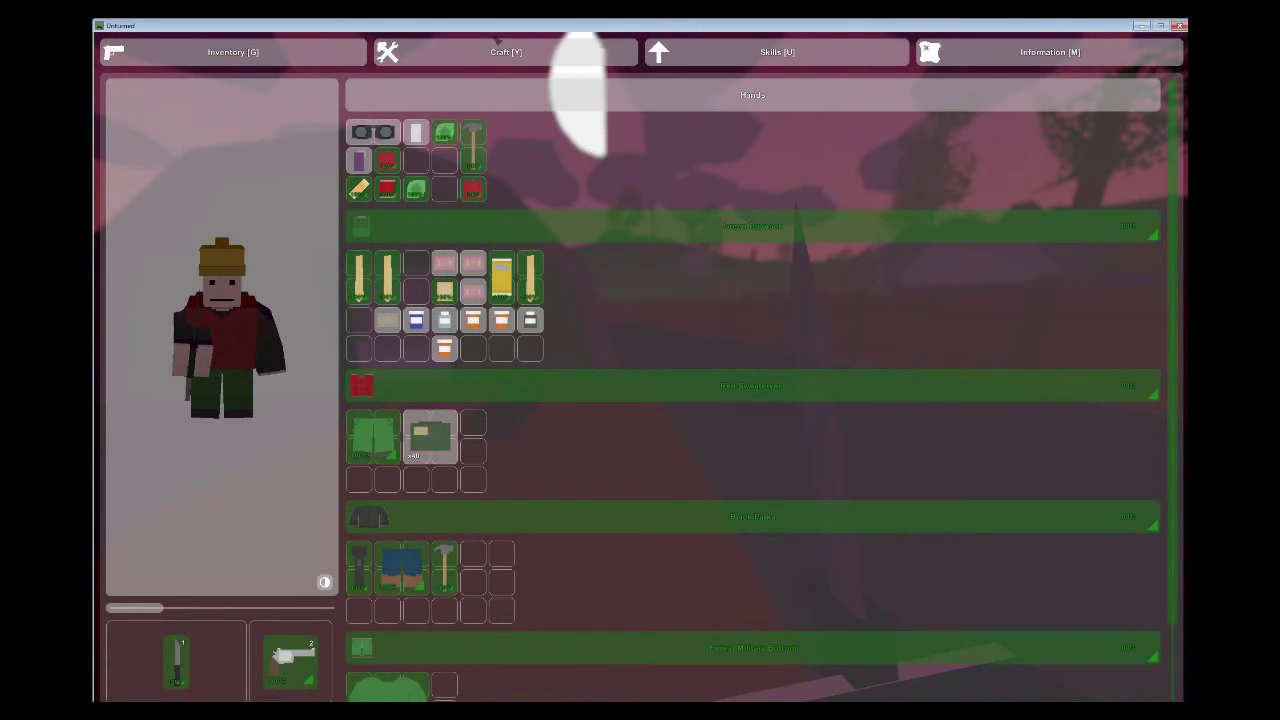
Salvage green shirts and view the Rag recipe, then check the hammer's inventory actions
left_click(494, 44)
left_click(556, 92)
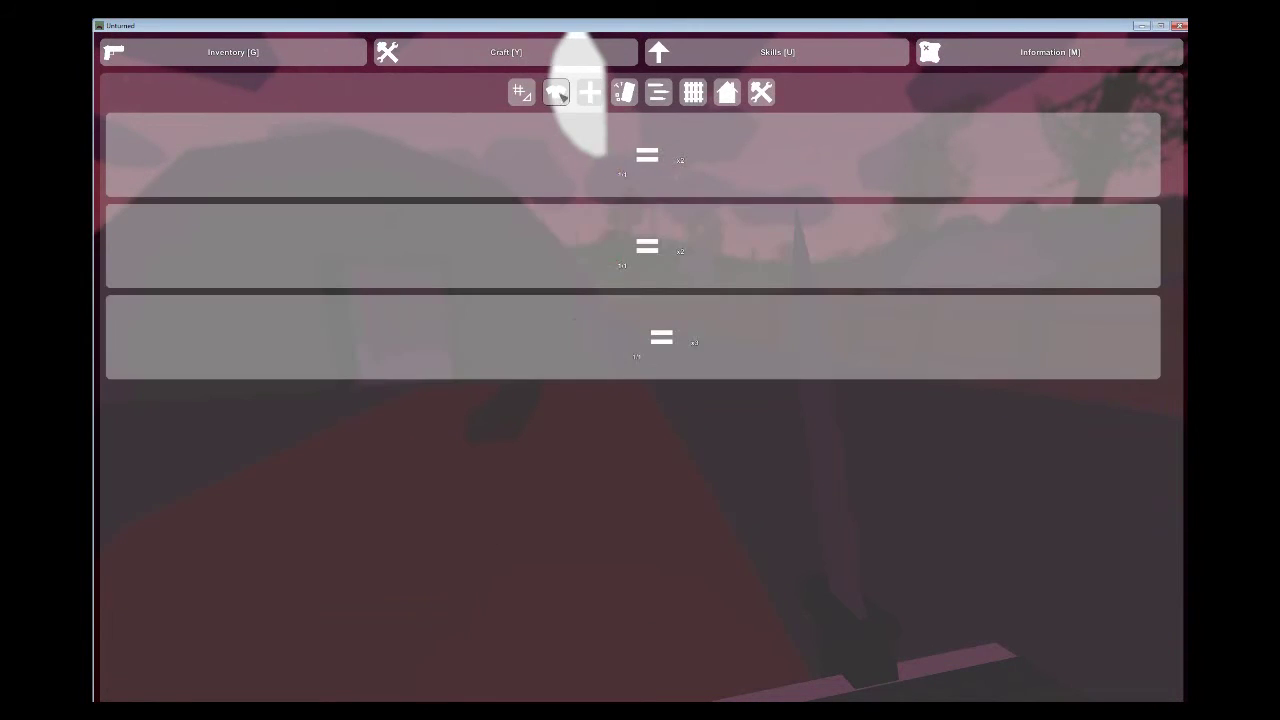
left_click(678, 188)
left_click(678, 188)
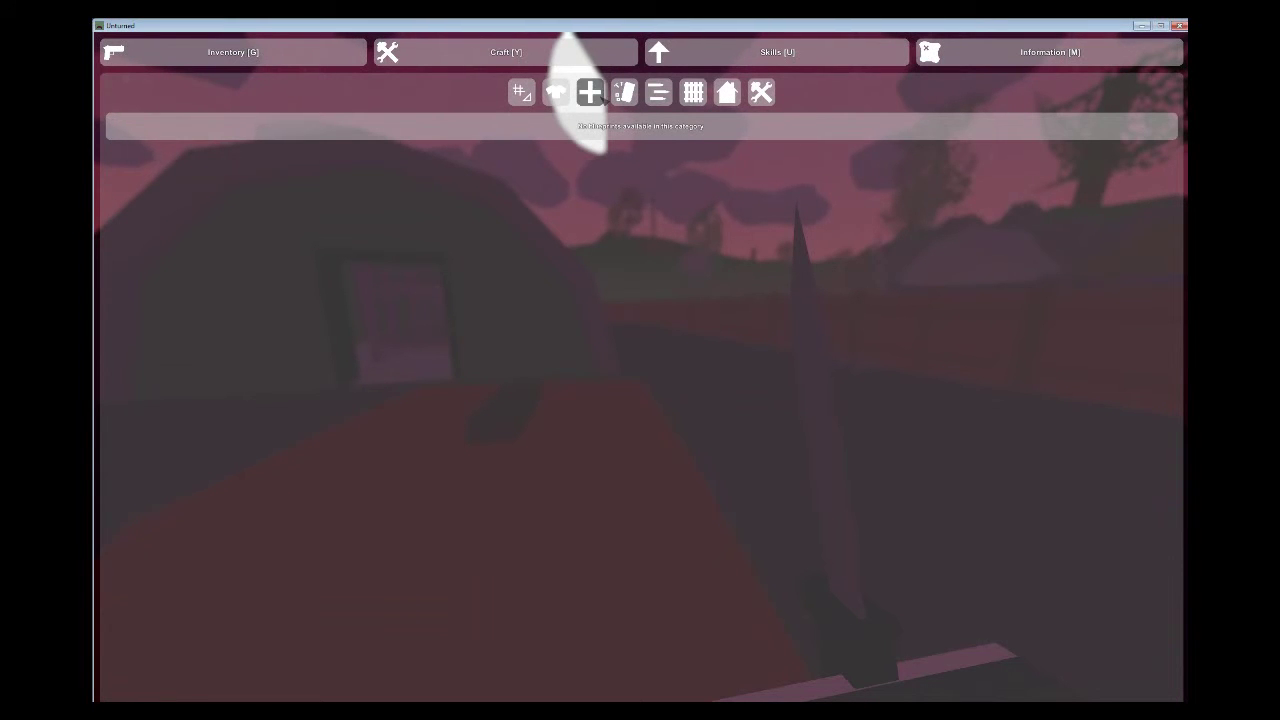
left_click(598, 97)
left_click(618, 146)
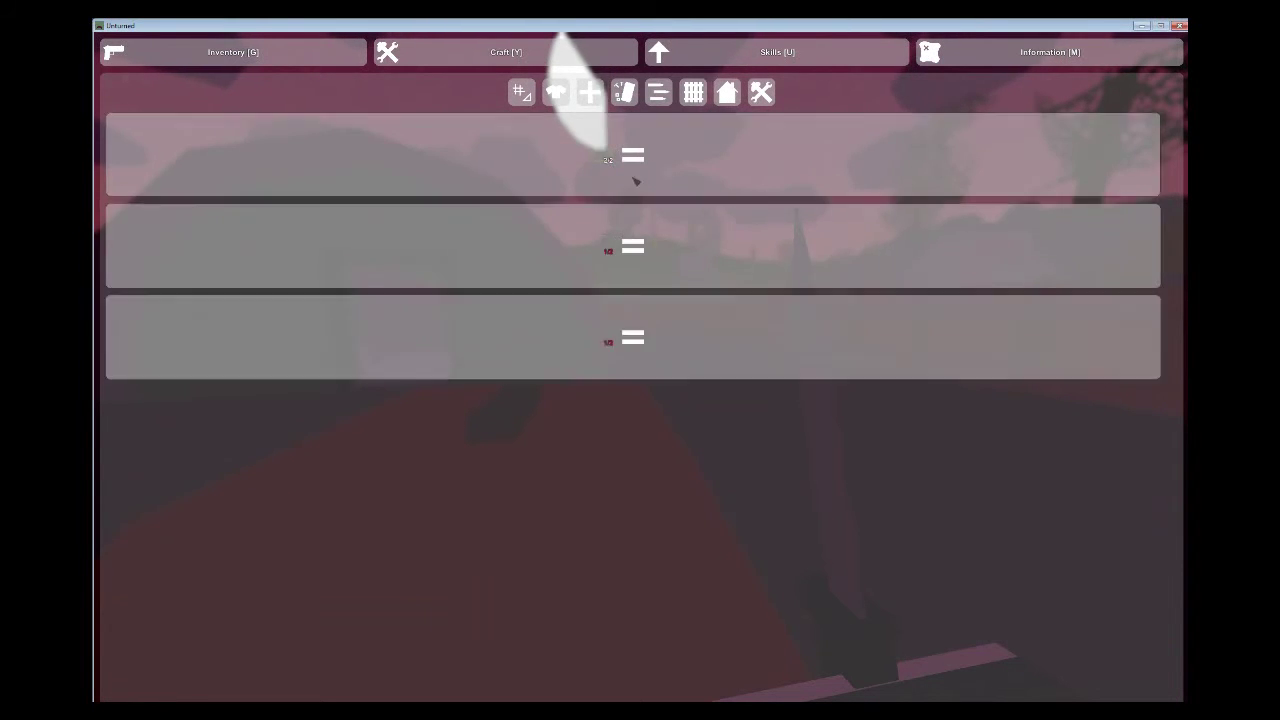
left_click(607, 160)
key("g")
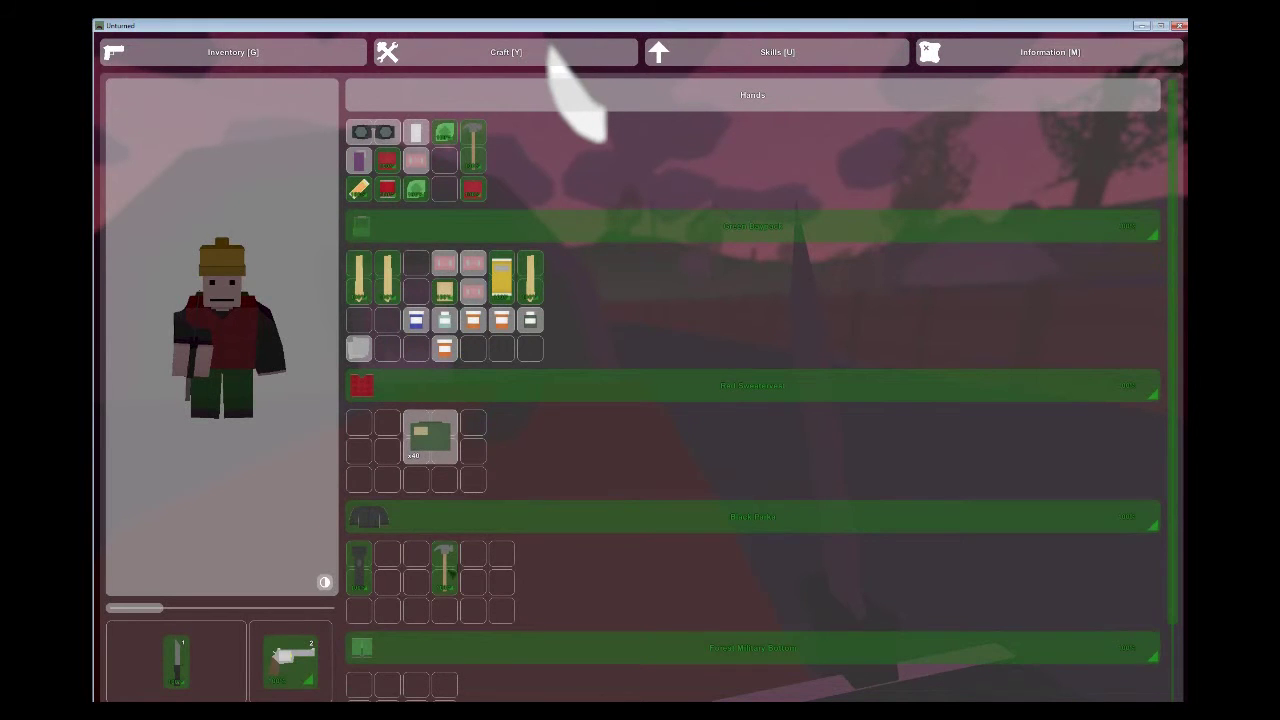
left_click(448, 570)
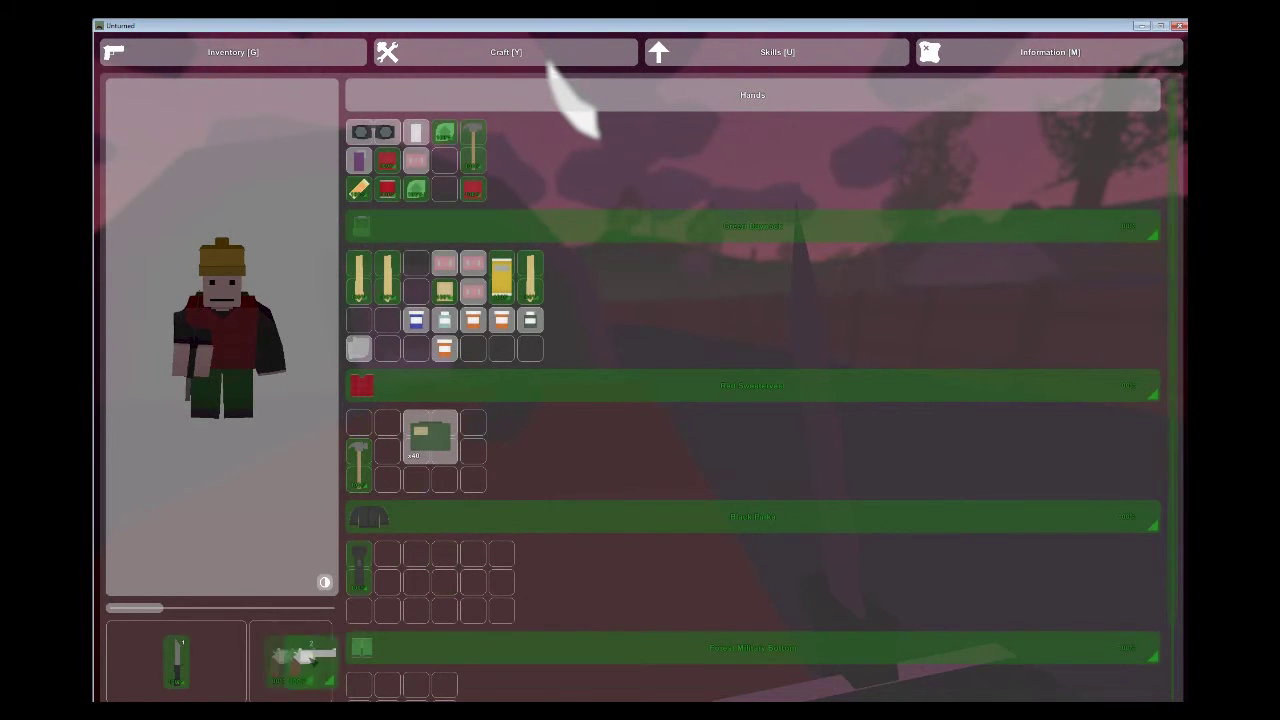
Equip the flashlight and walk through the green hut to pick up the green military top
left_click_drag(324, 582, 267, 652)
key("g")
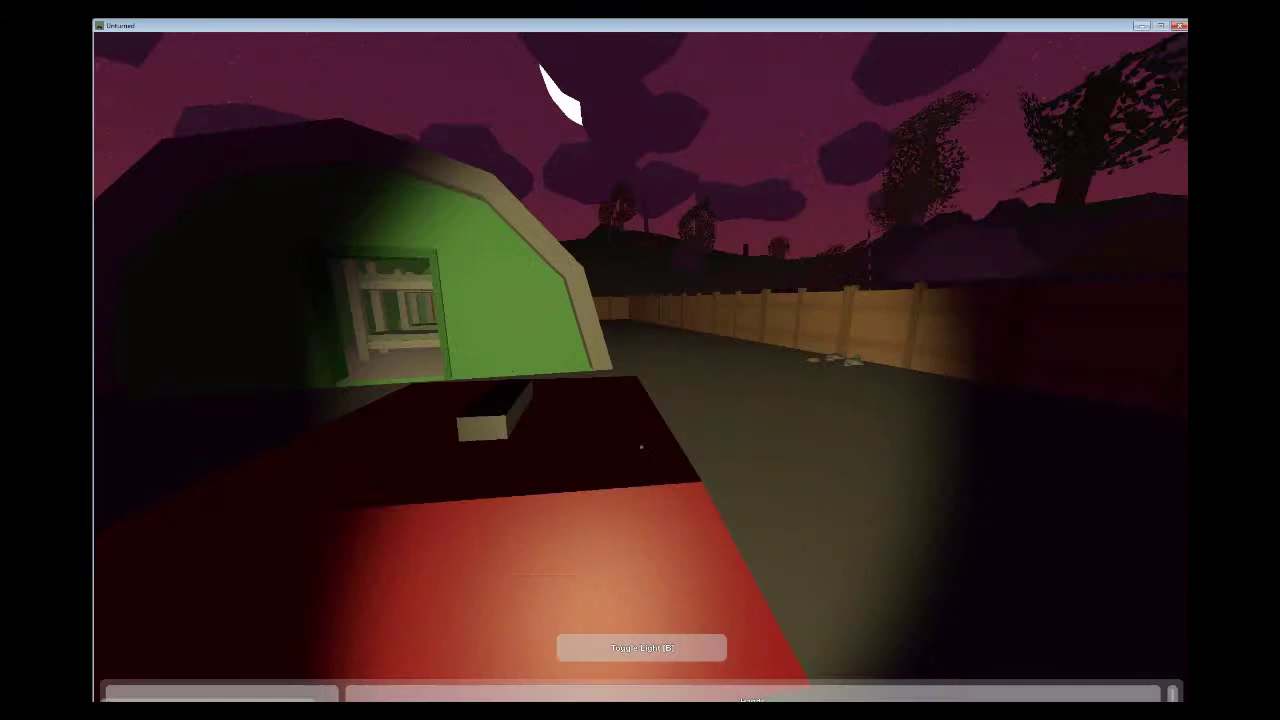
key("w")
key("w")
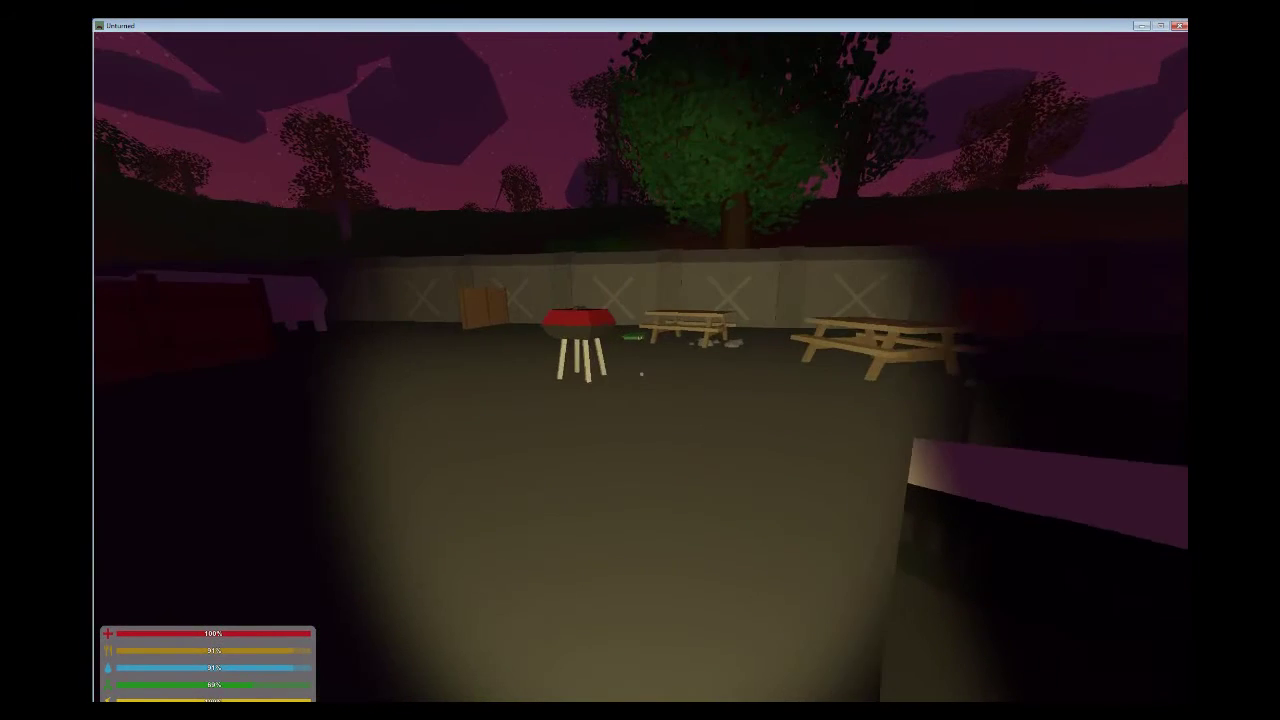
key("w")
key("w")
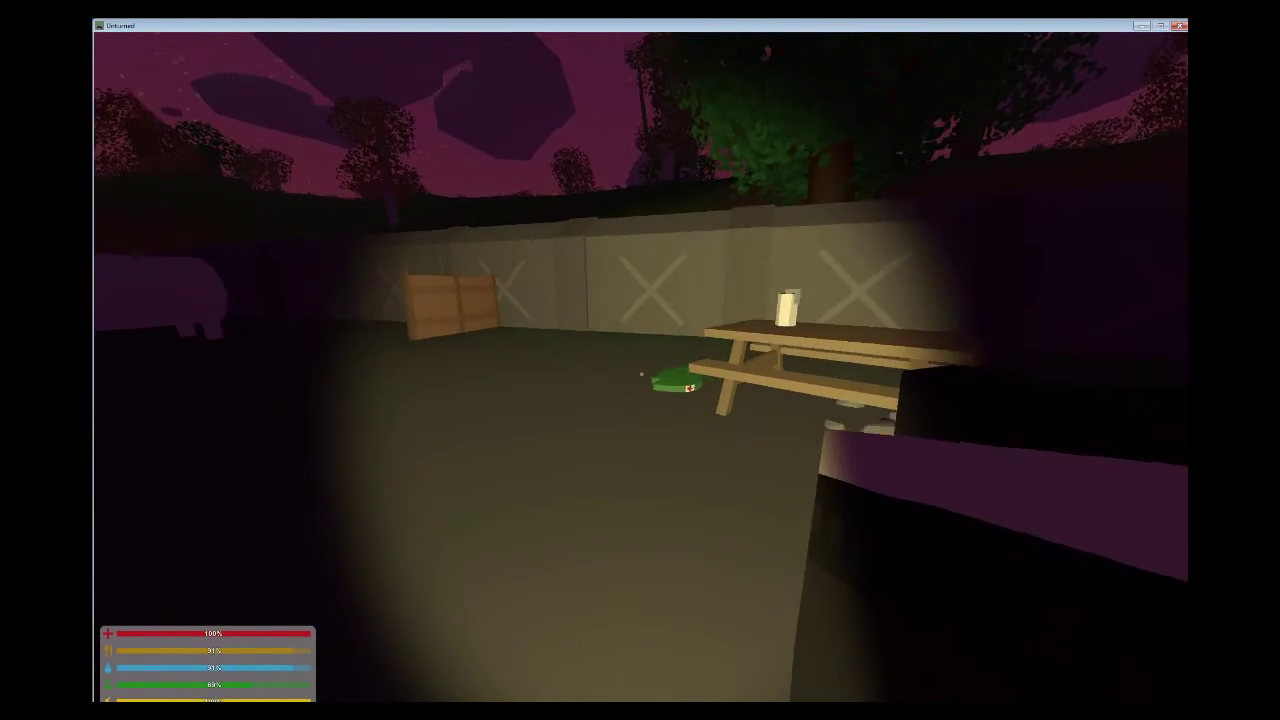
key("f")
key("g")
key("g")
key("w")
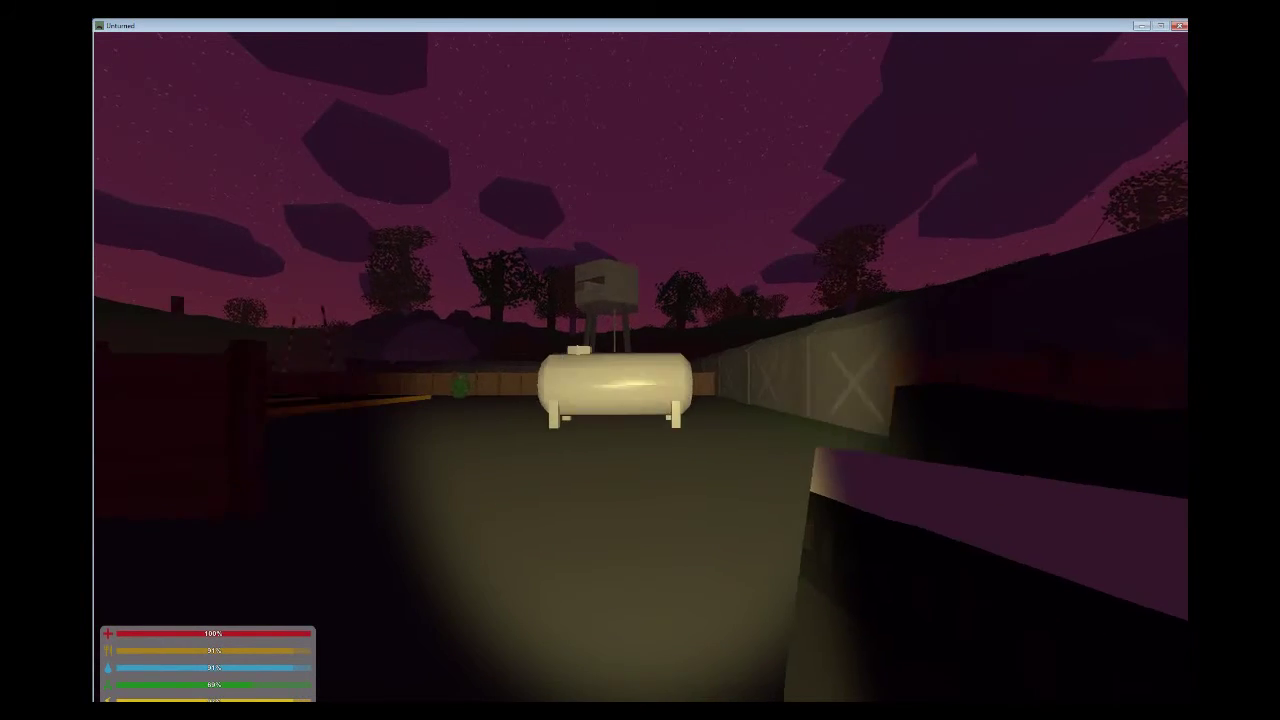
Walk past the two tanks toward the fenced lot with the zombie
key("w")
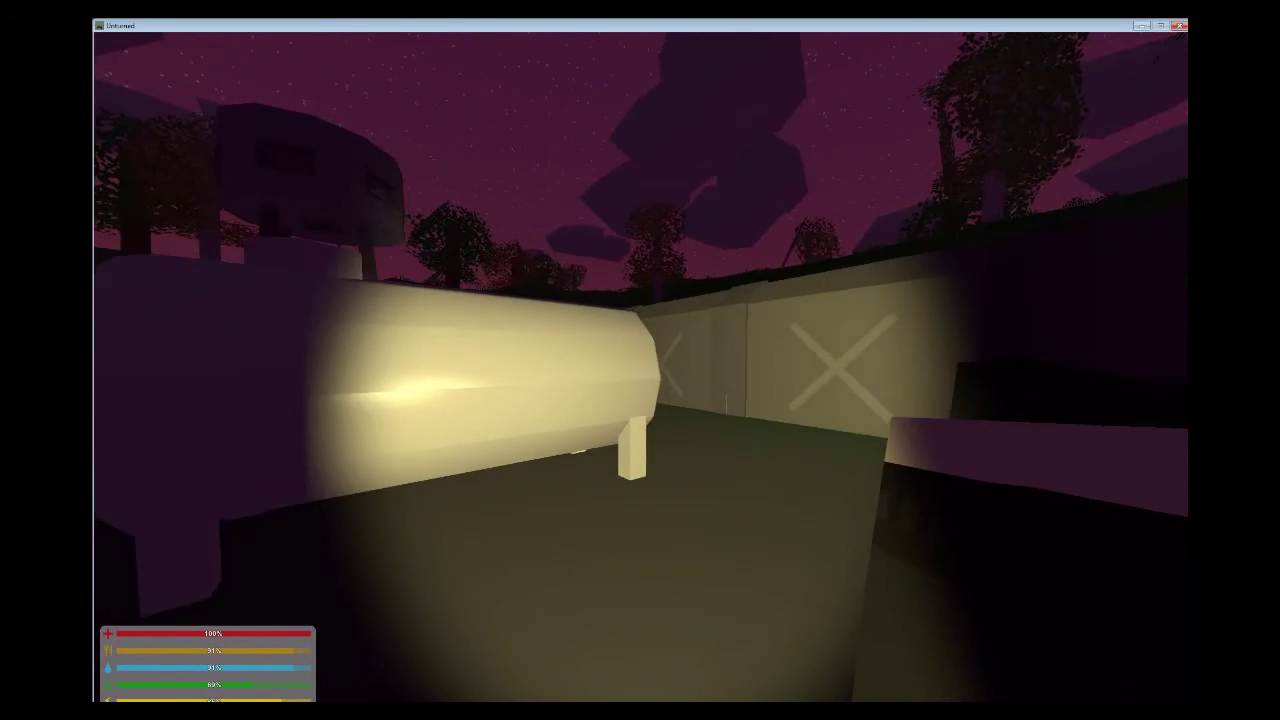
key("w")
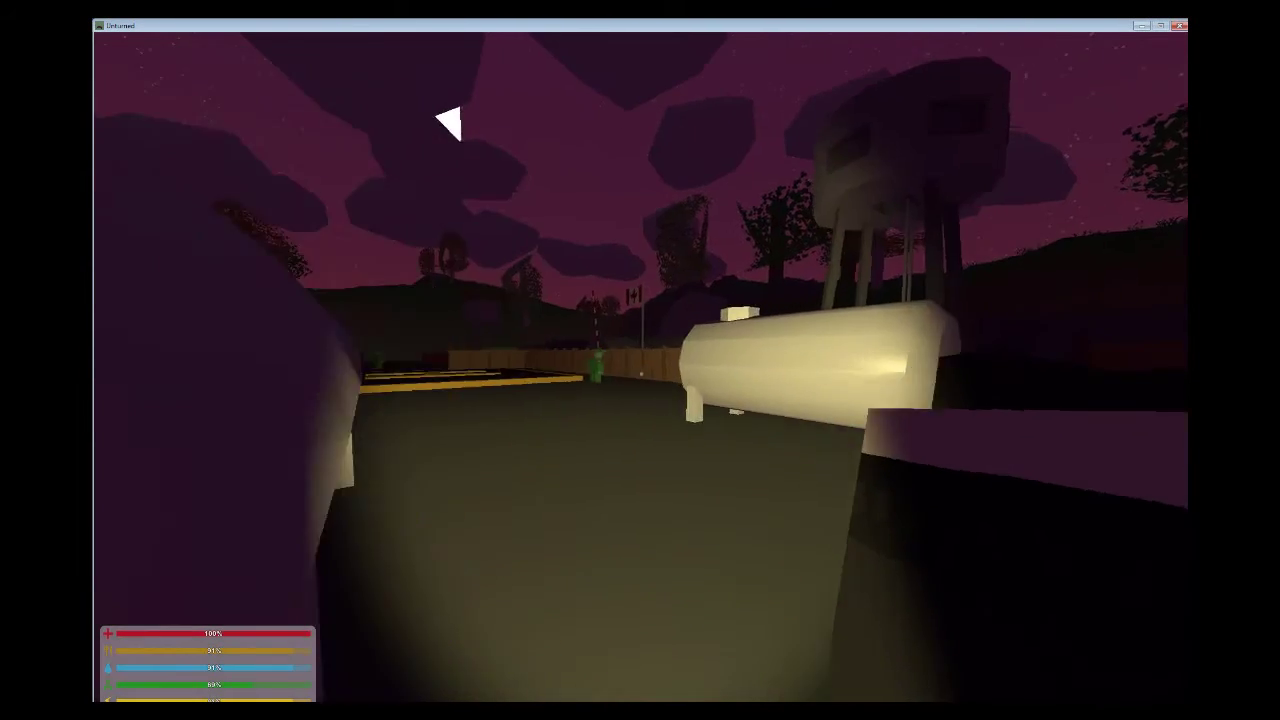
key("w")
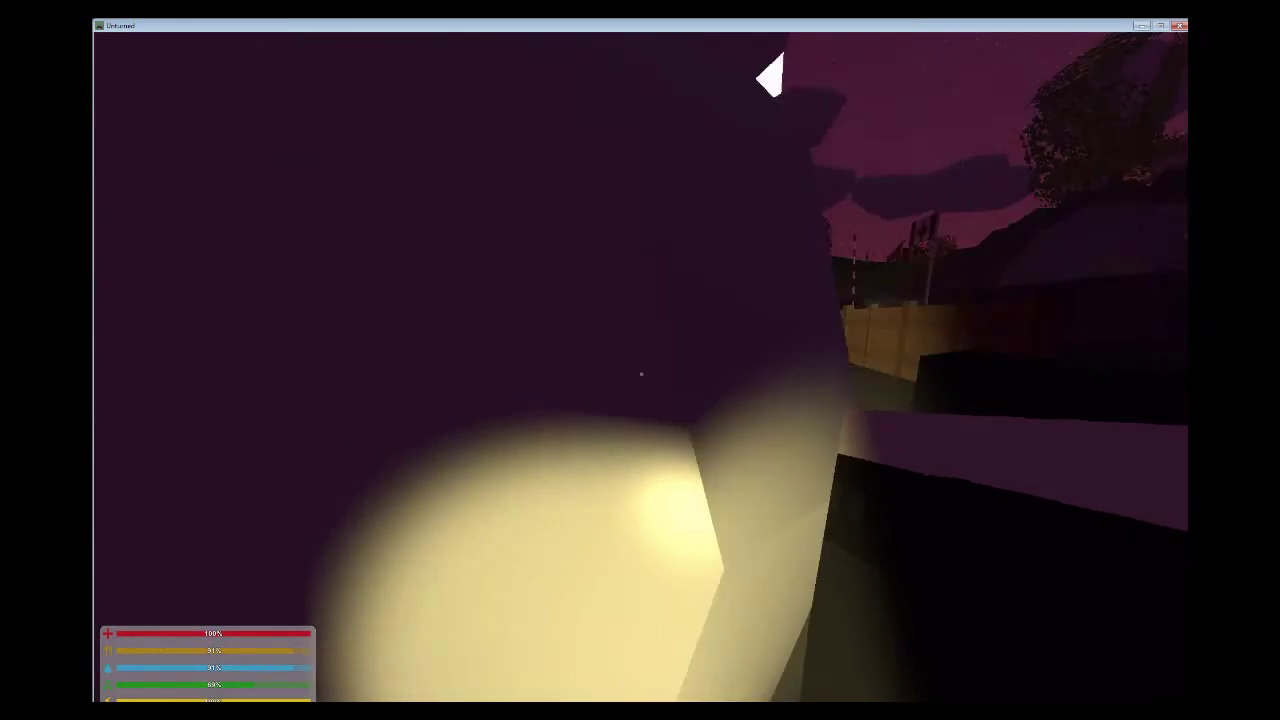
key("w")
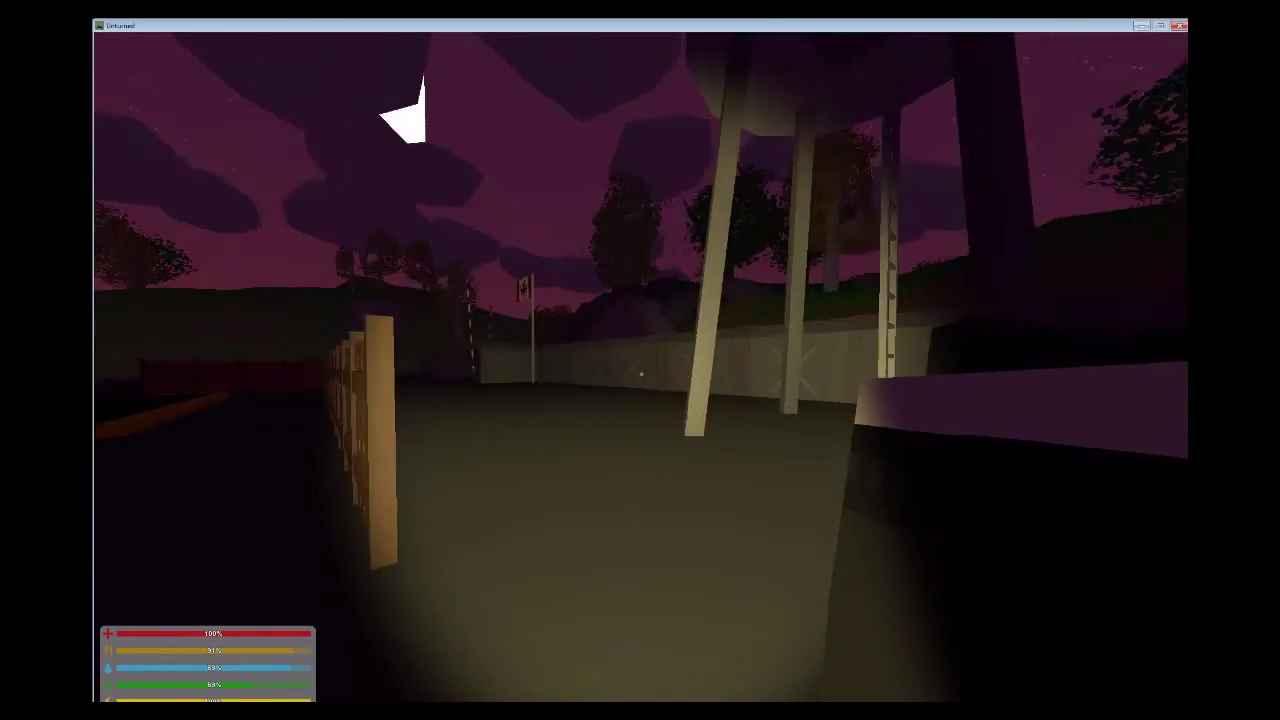
key("w")
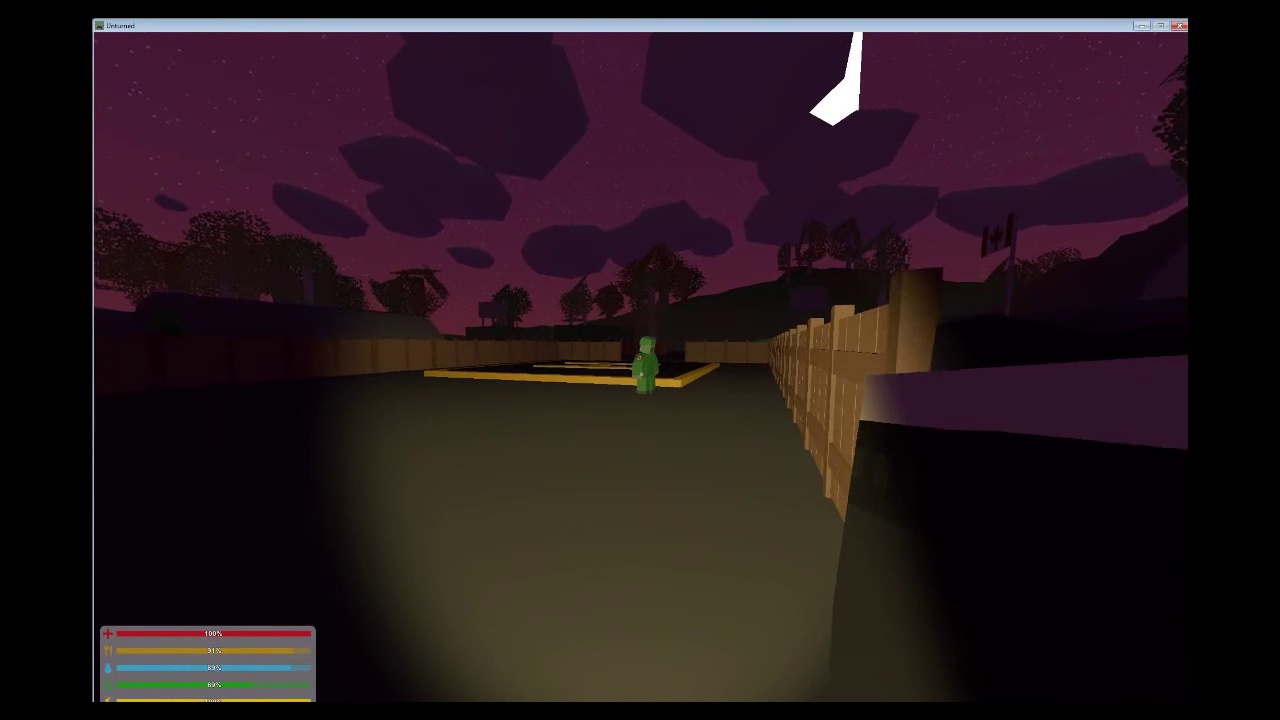
Switch the flashlight off, knife the zombie, then relight it at the water tower ladder
key("Tab")
key("Tab")
key("f")
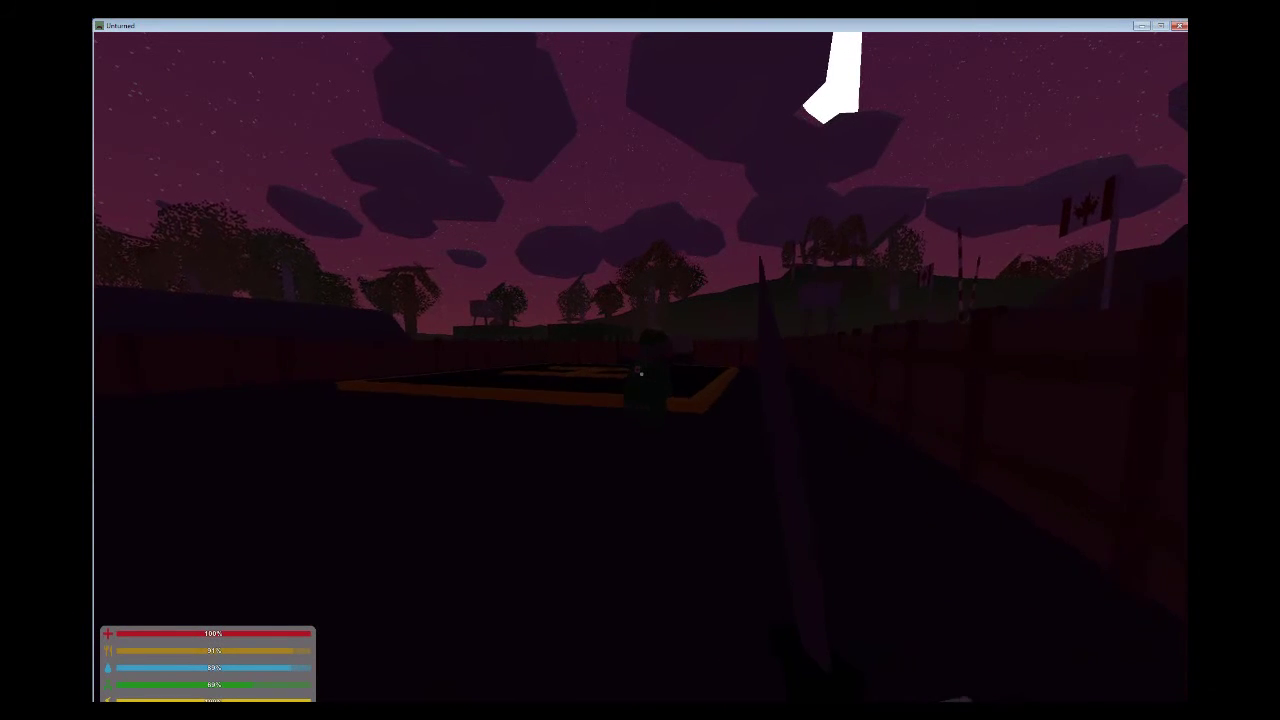
left_click(641, 374)
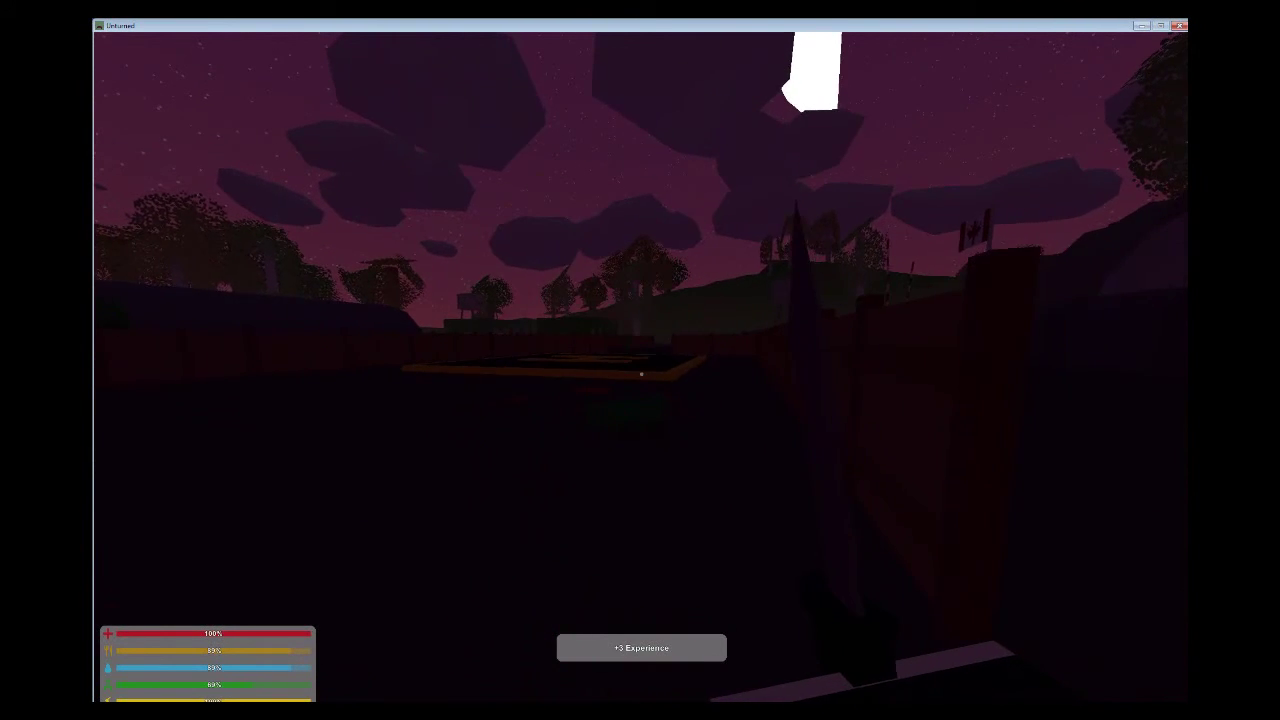
key("f")
key("w")
Climb into the tower room, try grabbing the Forest Military Top, and view the rag-to-bandage recipe
key("f")
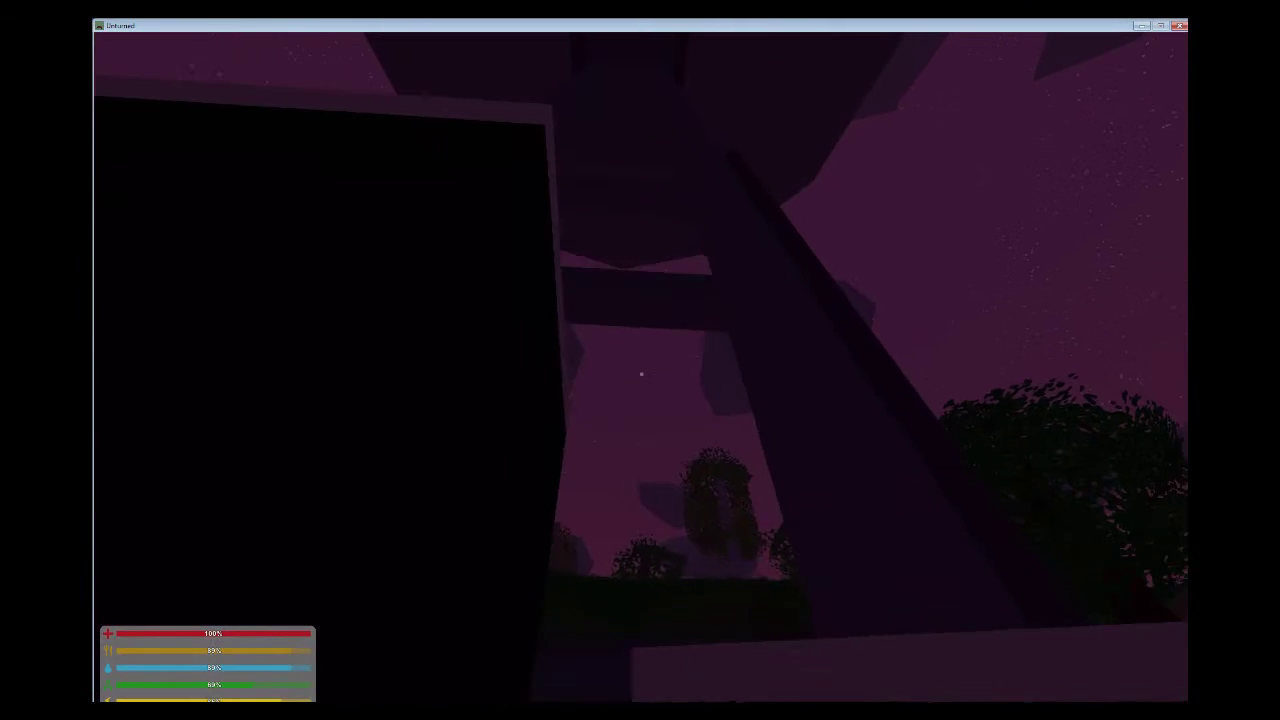
key("w")
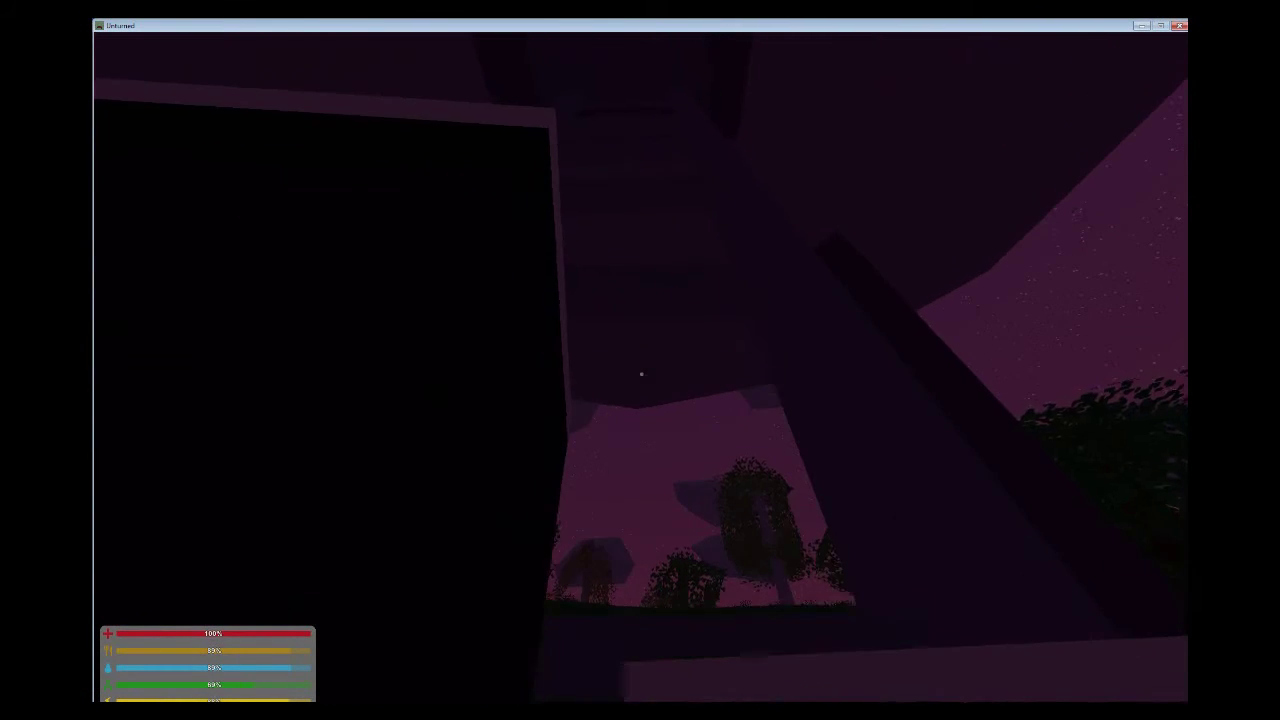
key("w")
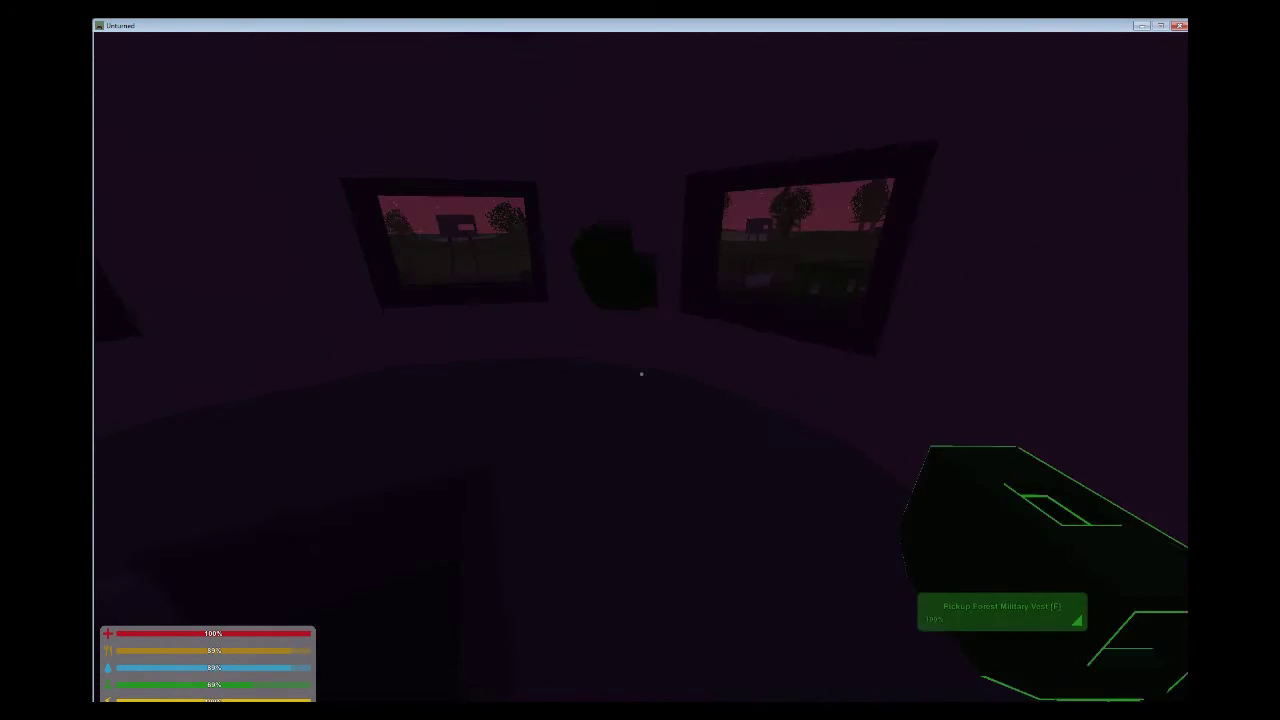
key("w")
key("f")
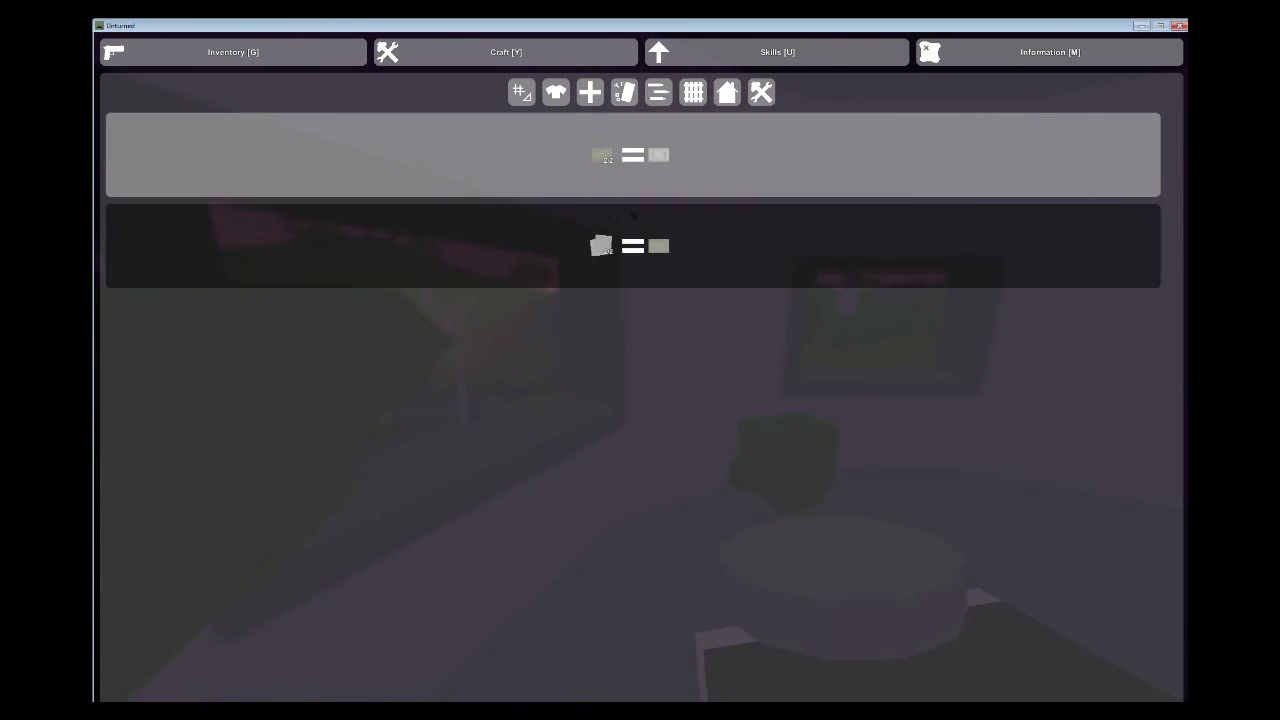
left_click(660, 170)
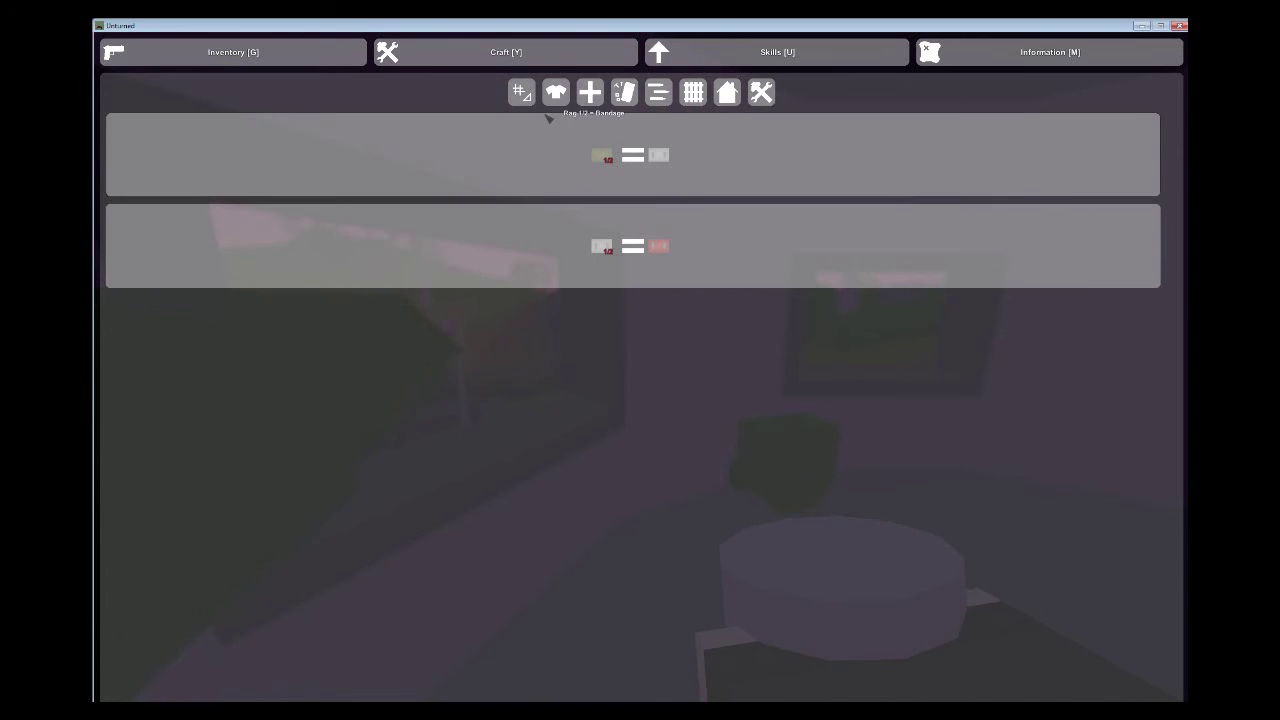
left_click(287, 48)
Back in first-person, pick up the Forest Military Top and turn toward the room's windows
key("g")
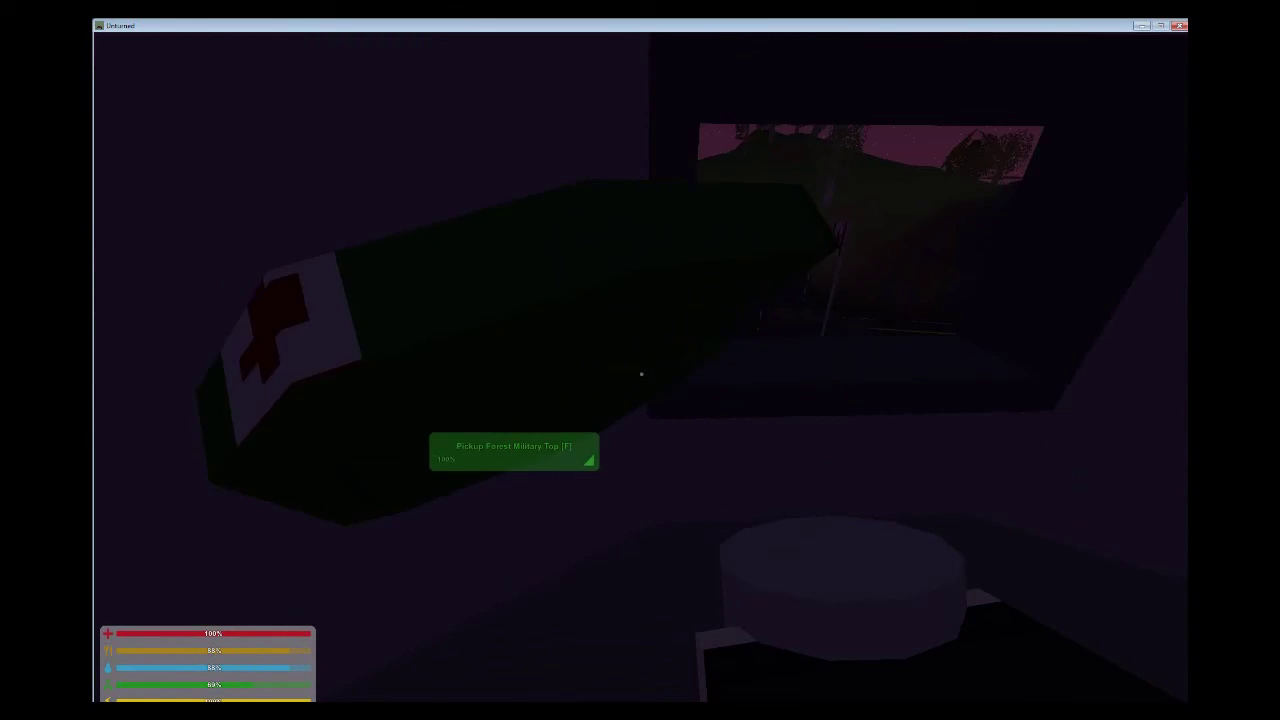
key("f")
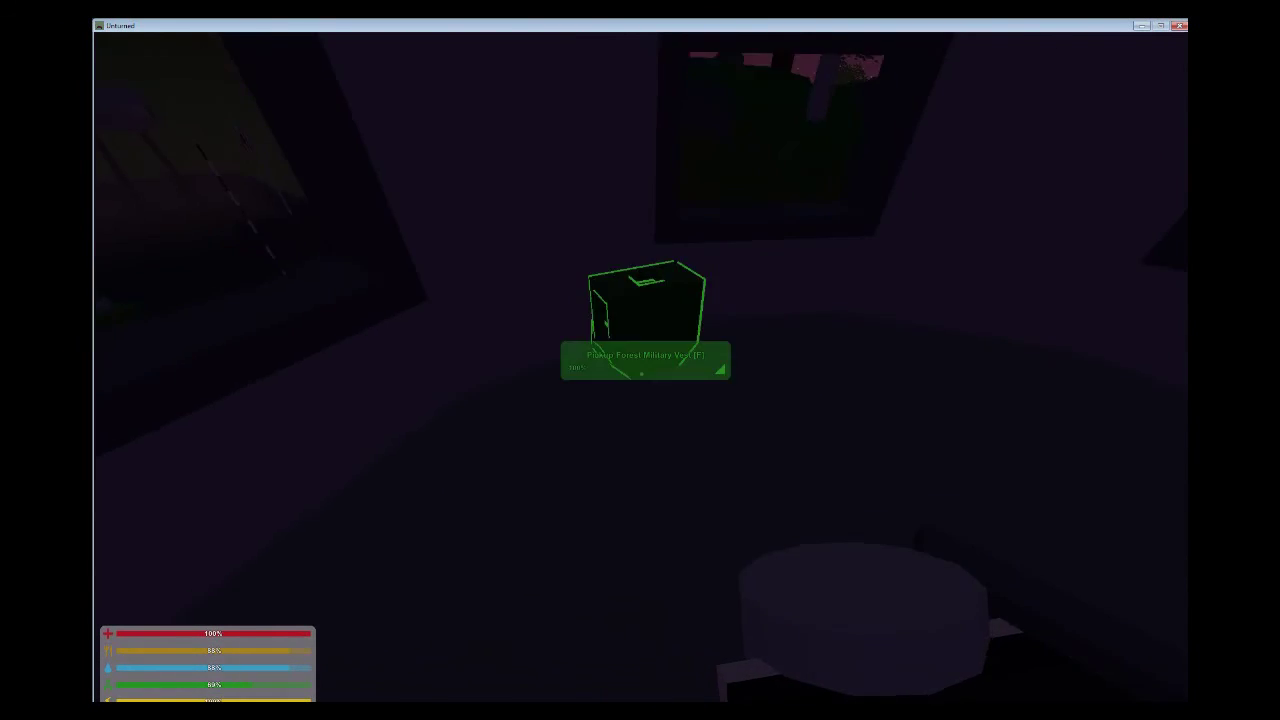
key("f")
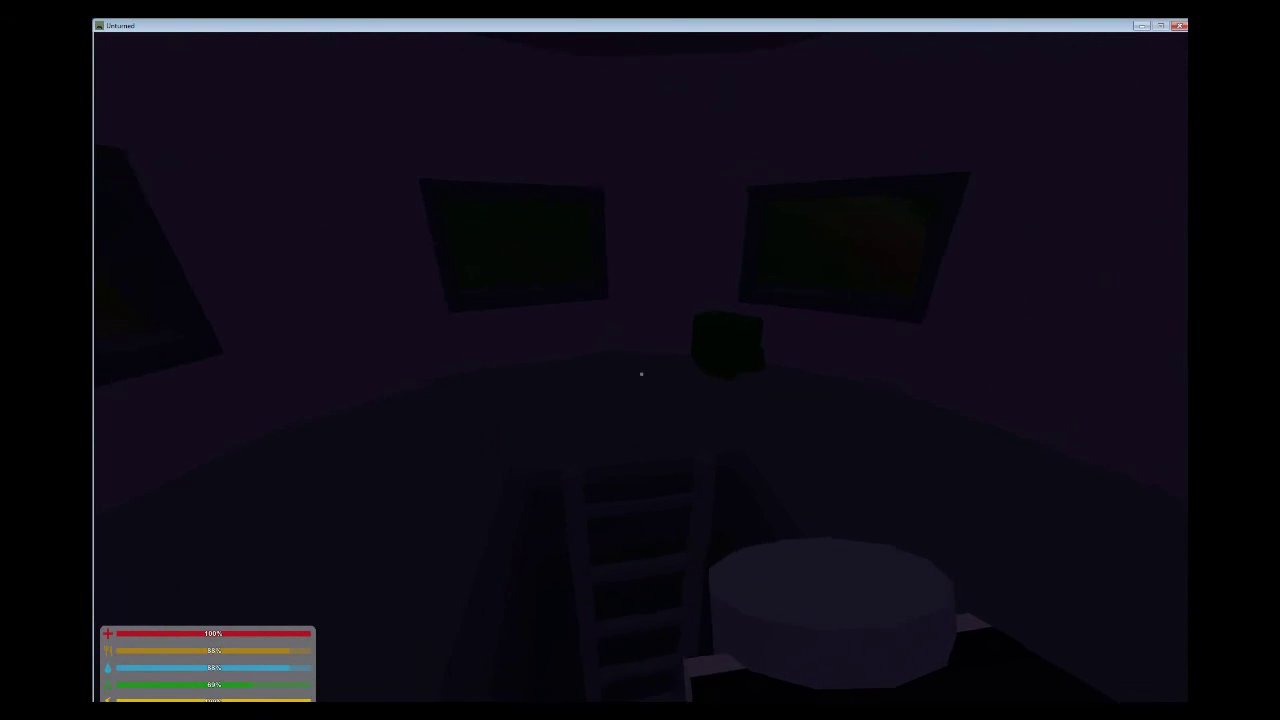